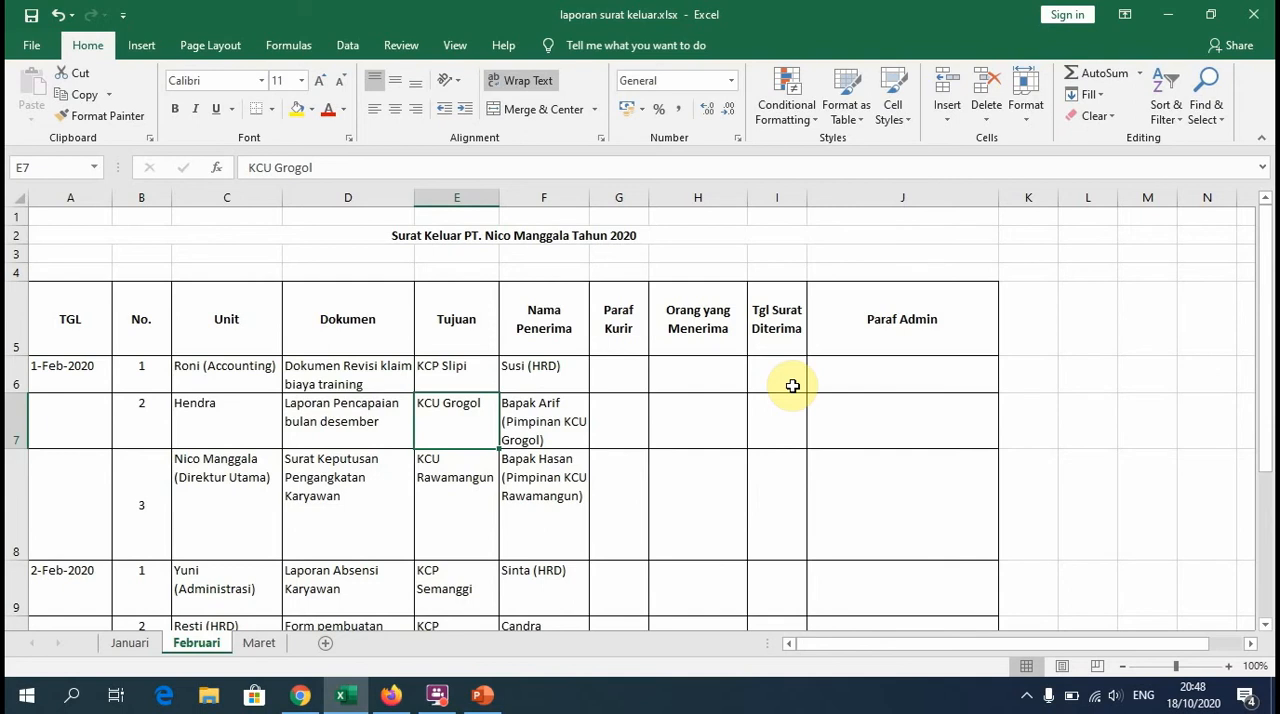
# Step: Filter the Unit column on the Januari sheet to show only the HRD employee's letters
pyautogui.hotkey('ctrl', 'pageup')
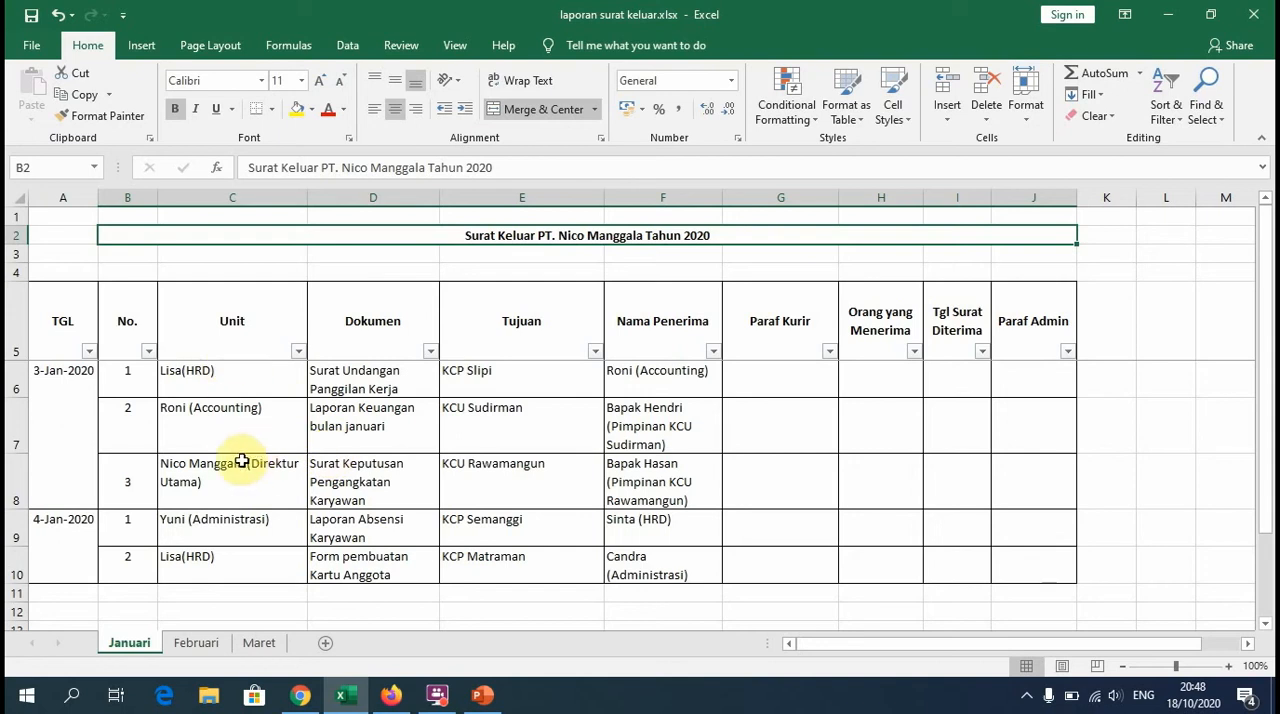
pyautogui.click(298, 350)
pyautogui.click(97, 477)
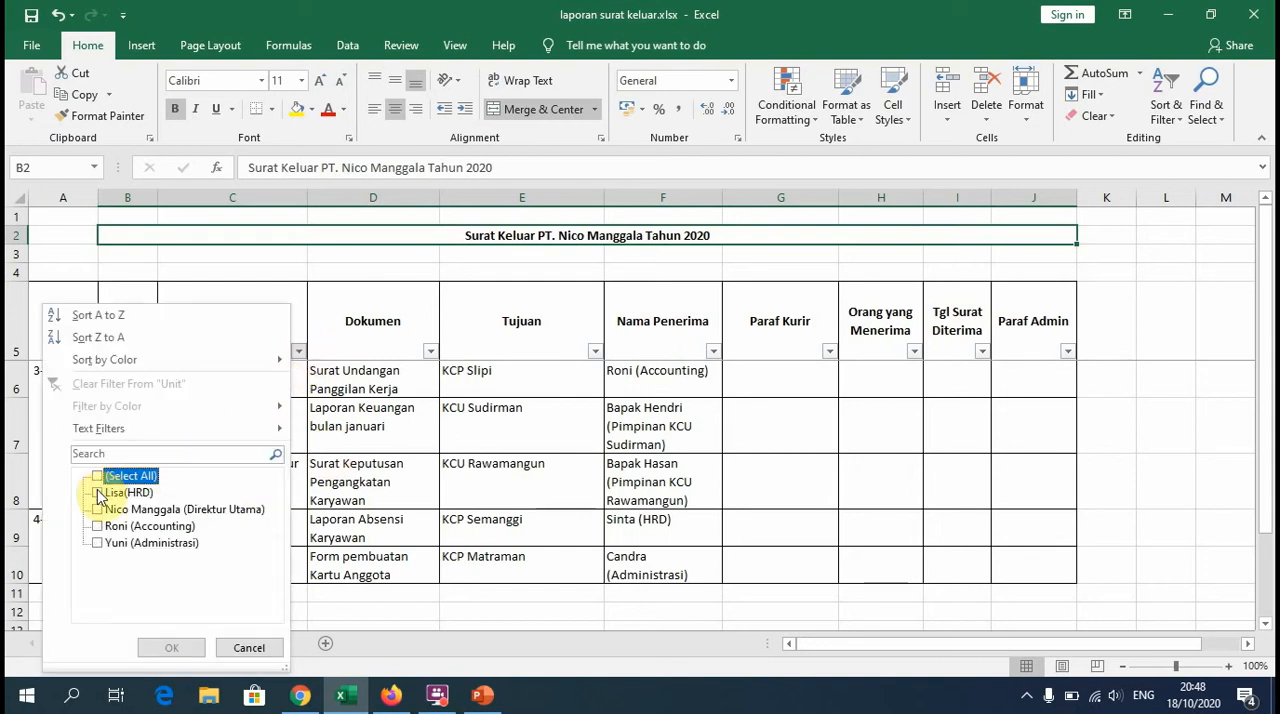
pyautogui.click(97, 492)
pyautogui.click(172, 648)
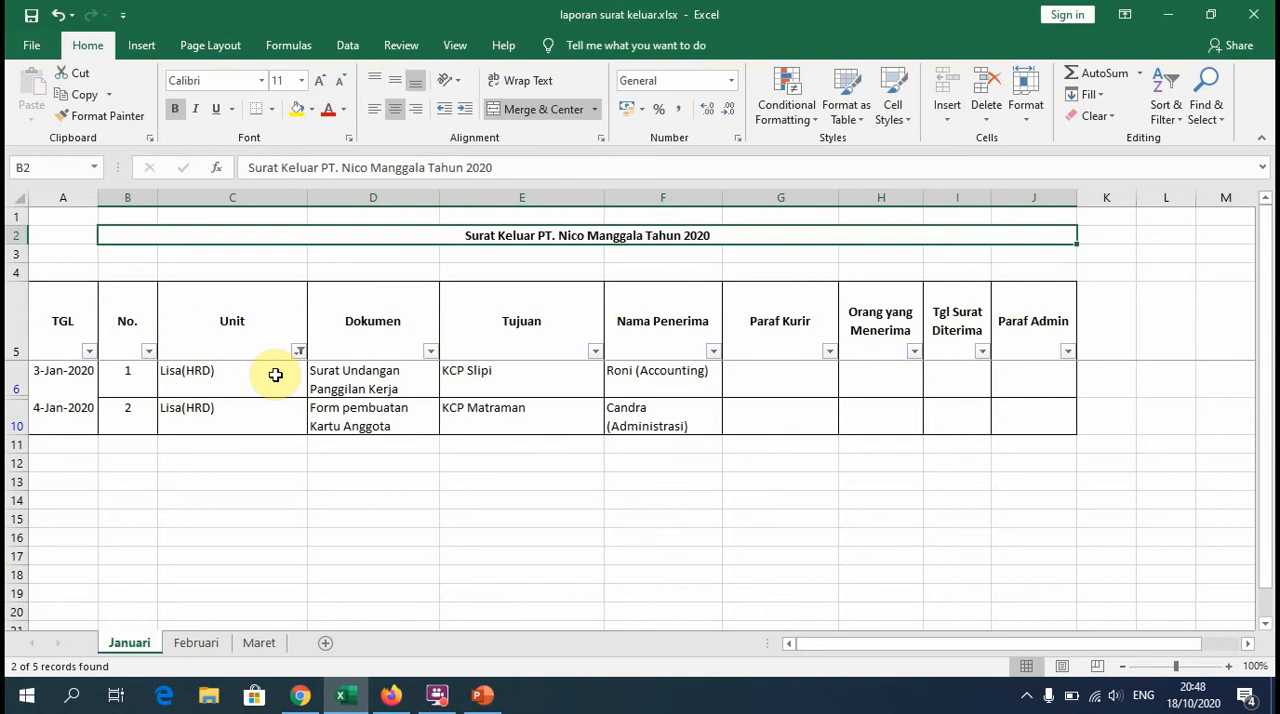
# Step: Reset the Unit column filter to include all entries
pyautogui.click(299, 350)
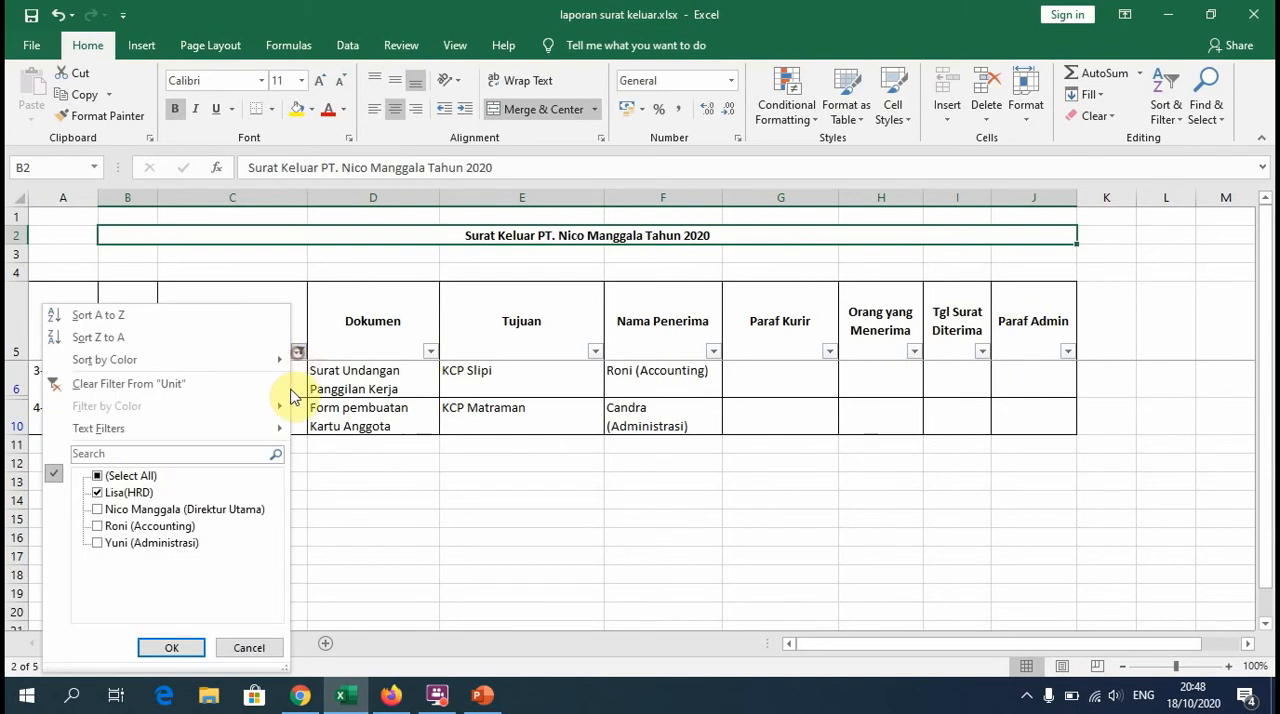
pyautogui.click(110, 476)
pyautogui.click(182, 647)
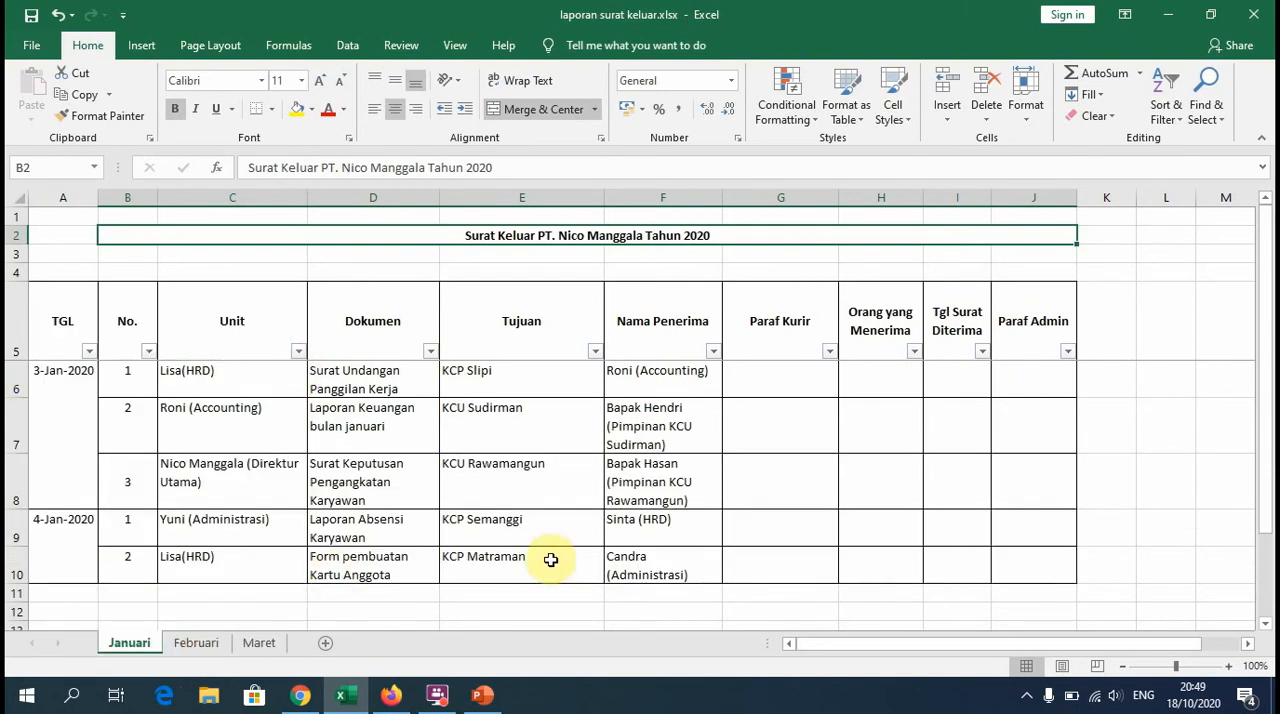
pyautogui.click(455, 46)
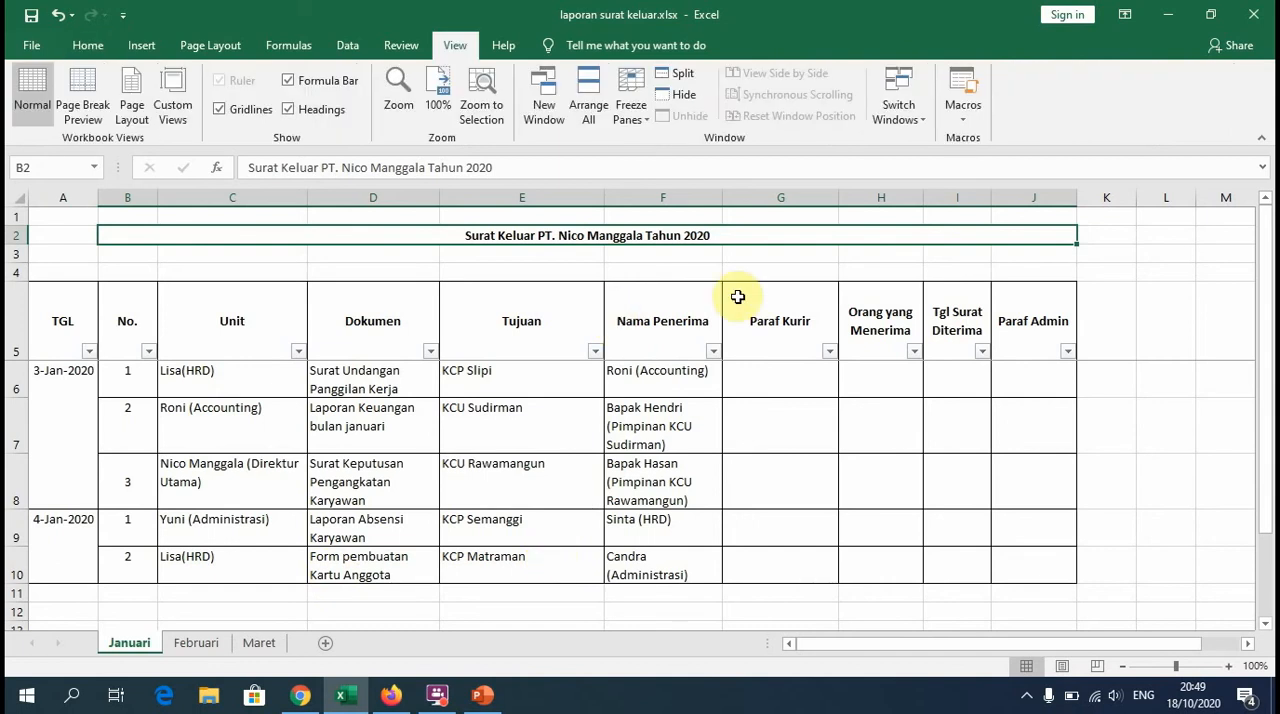
pyautogui.moveTo(1266, 505); pyautogui.dragTo(1268, 605)
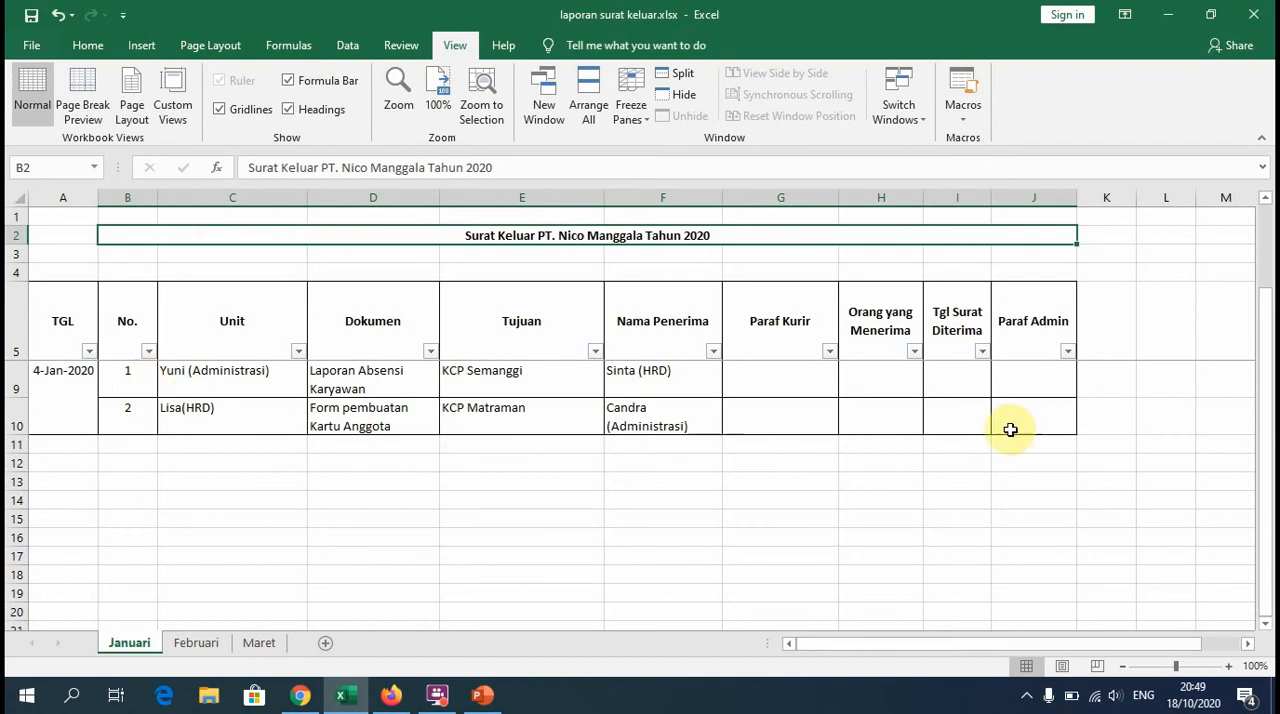
pyautogui.moveTo(1268, 378); pyautogui.dragTo(1266, 425)
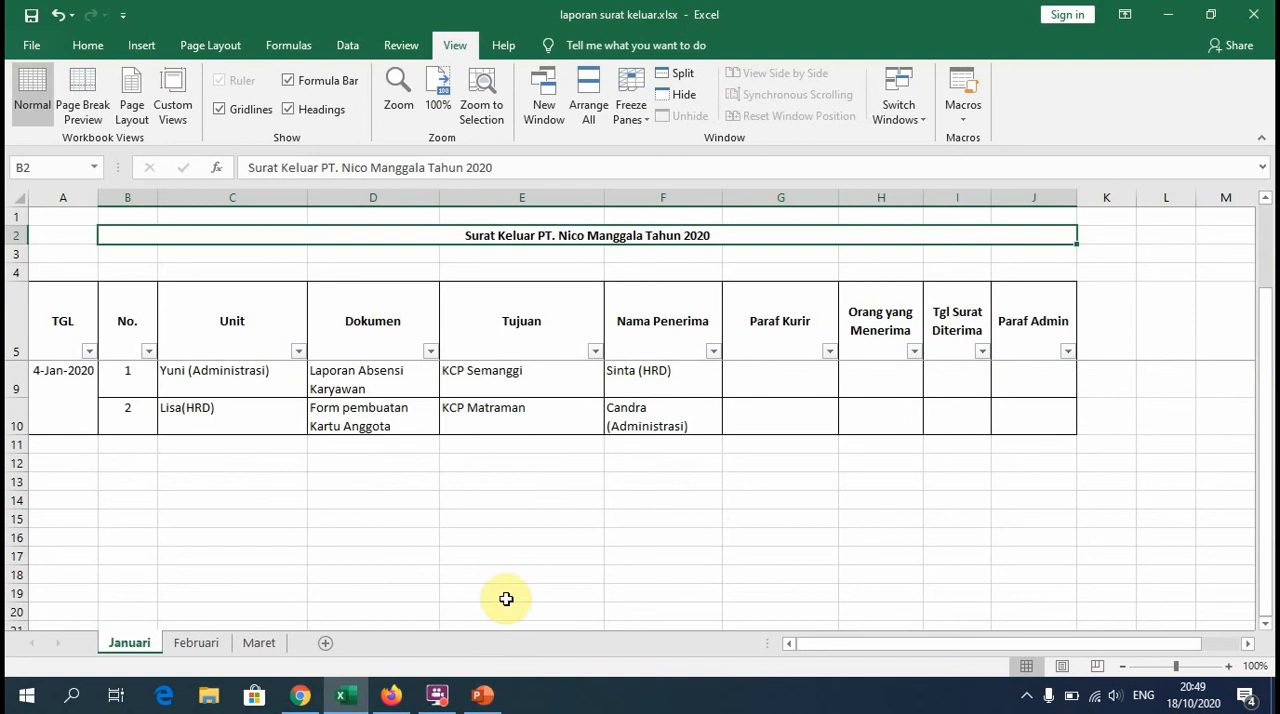
pyautogui.scroll(1, 485, 599)
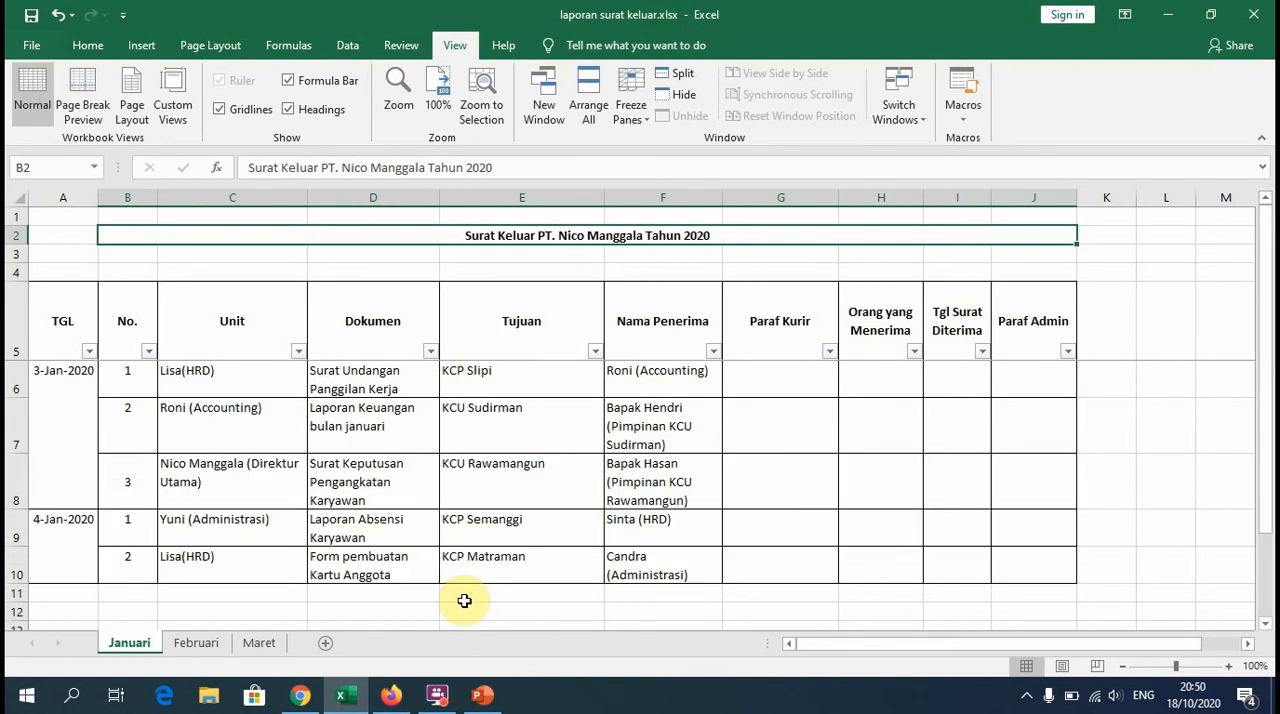
# Step: Create a new blank workbook
pyautogui.click(38, 48)
pyautogui.click(72, 129)
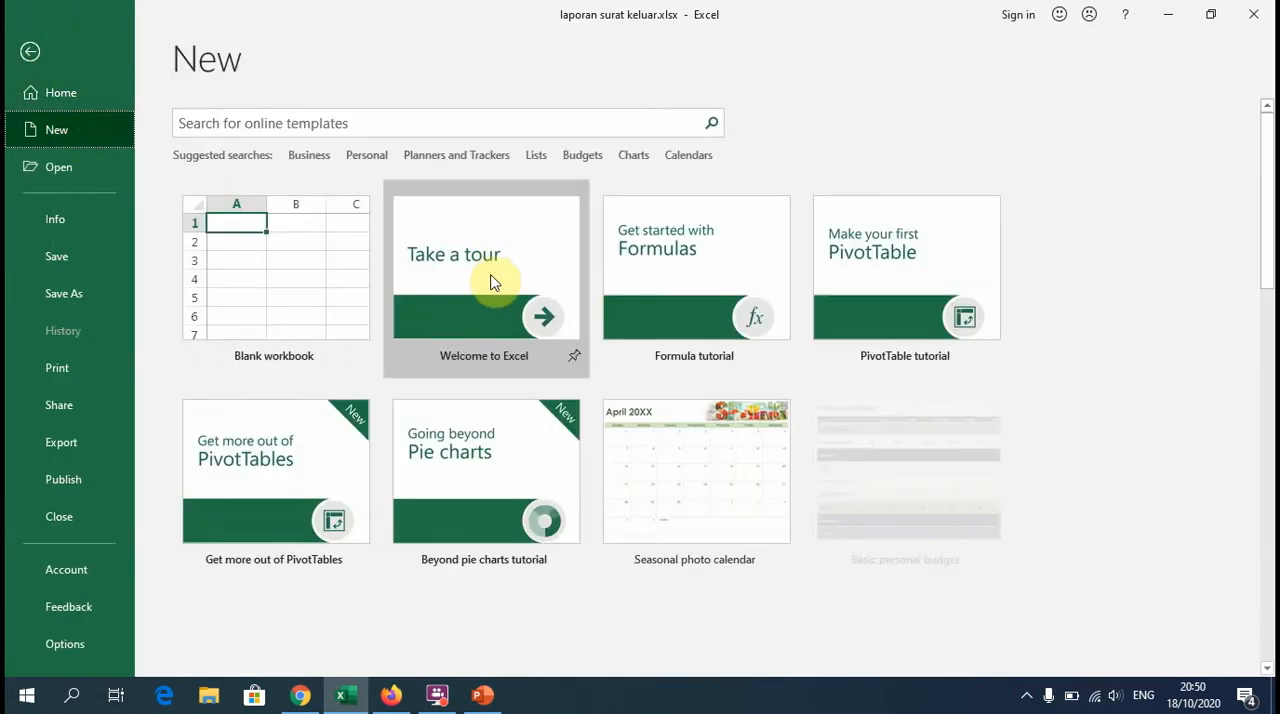
pyautogui.click(274, 320)
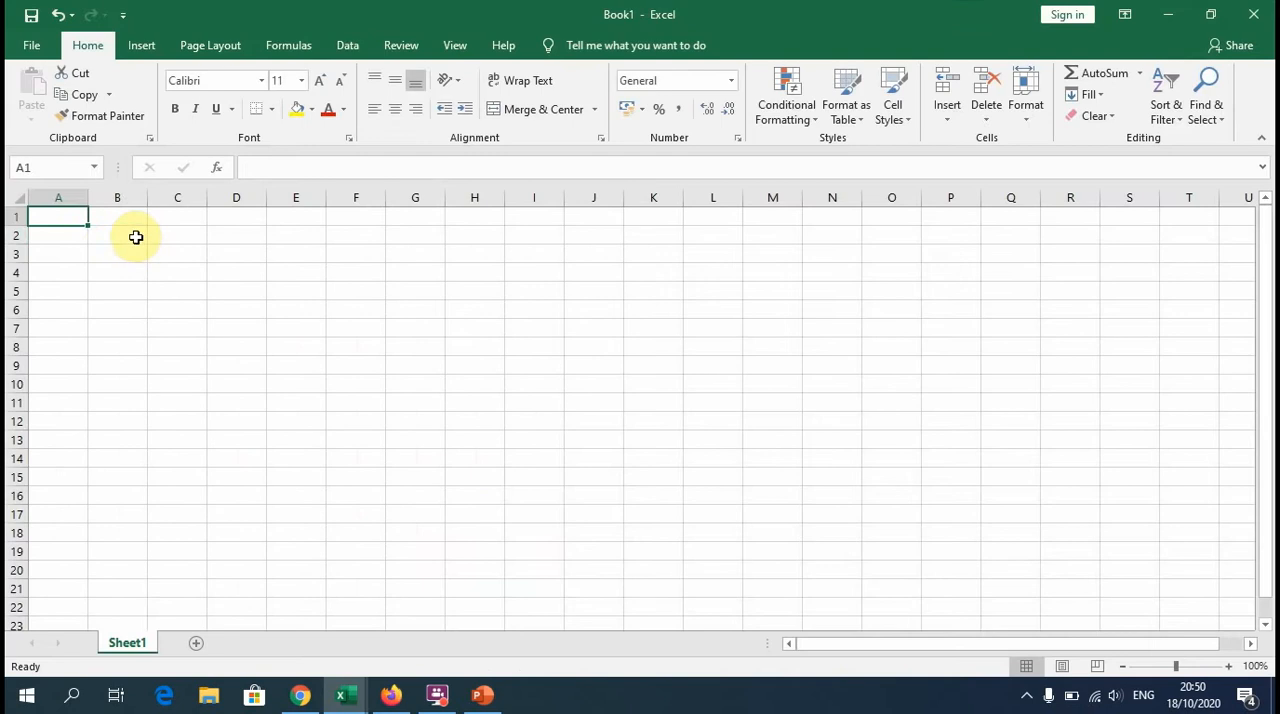
# Step: Enter the title "Laporan Surat Keluar PT. Nico Manggala 2020" in cell A2
pyautogui.click(136, 236)
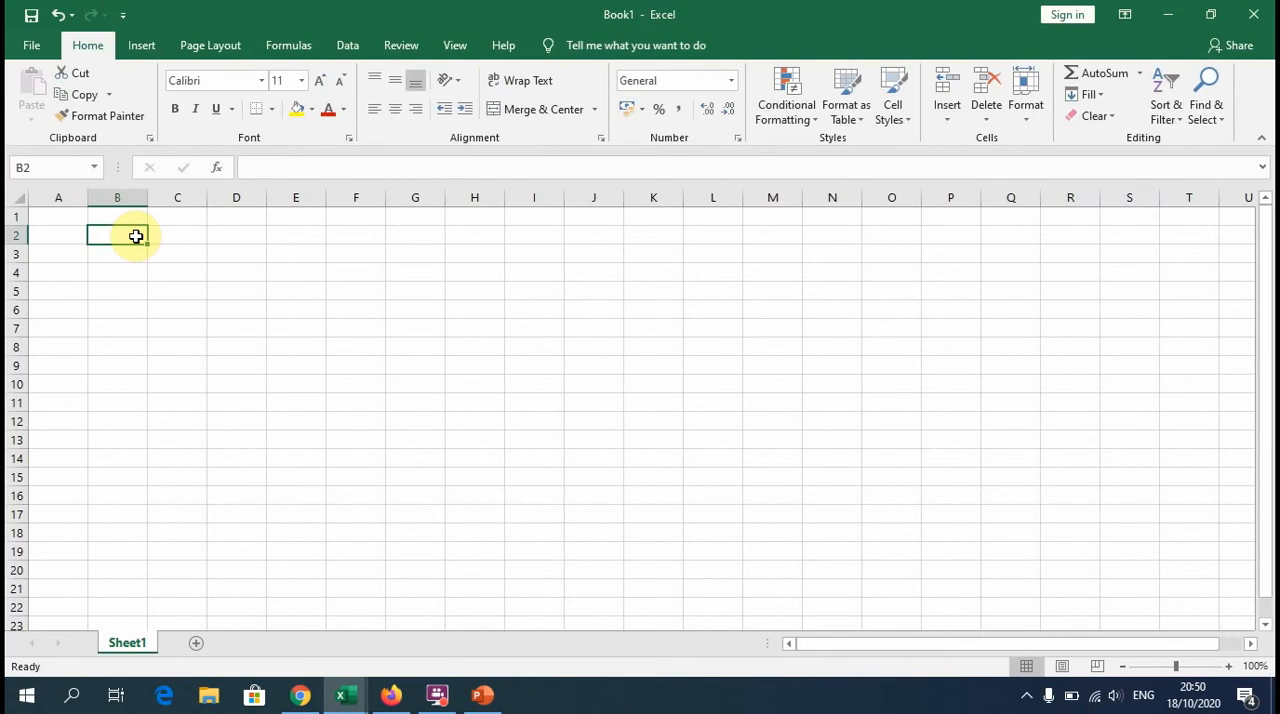
pyautogui.click(66, 231)
pyautogui.write('Lap')
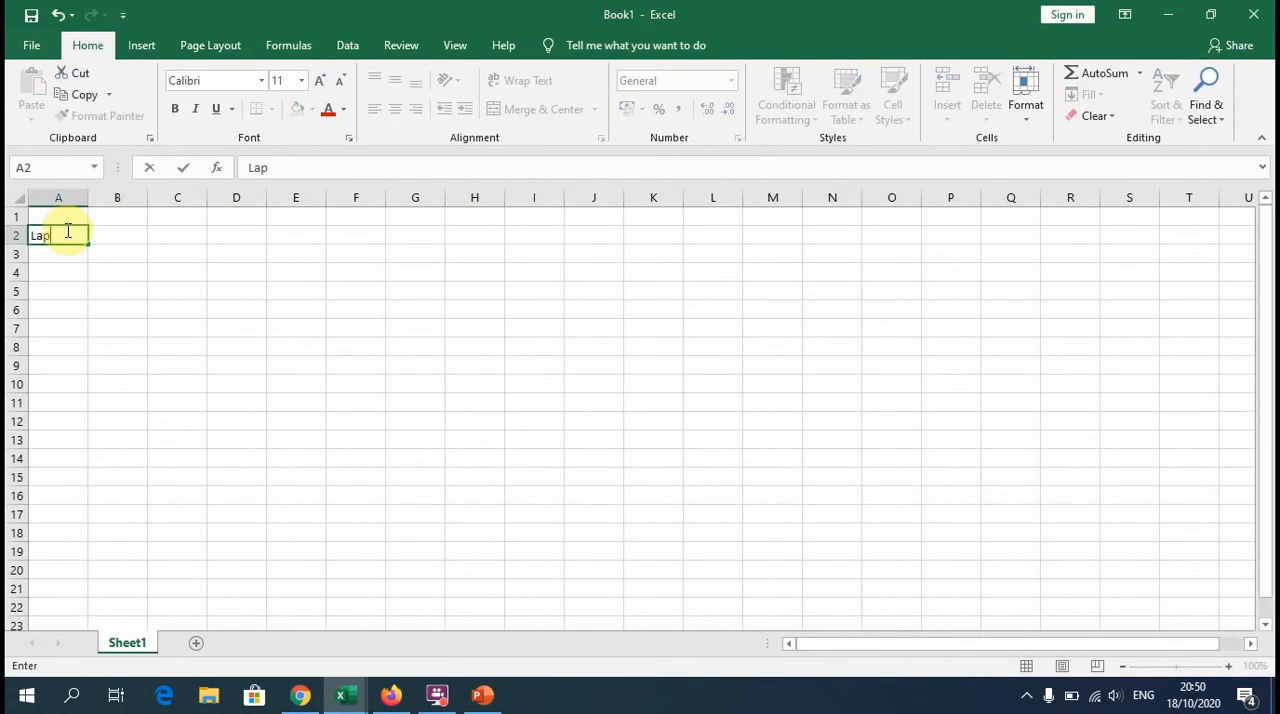
pyautogui.write('orang')
pyautogui.press('BackSpace')
pyautogui.write('Suarat ')
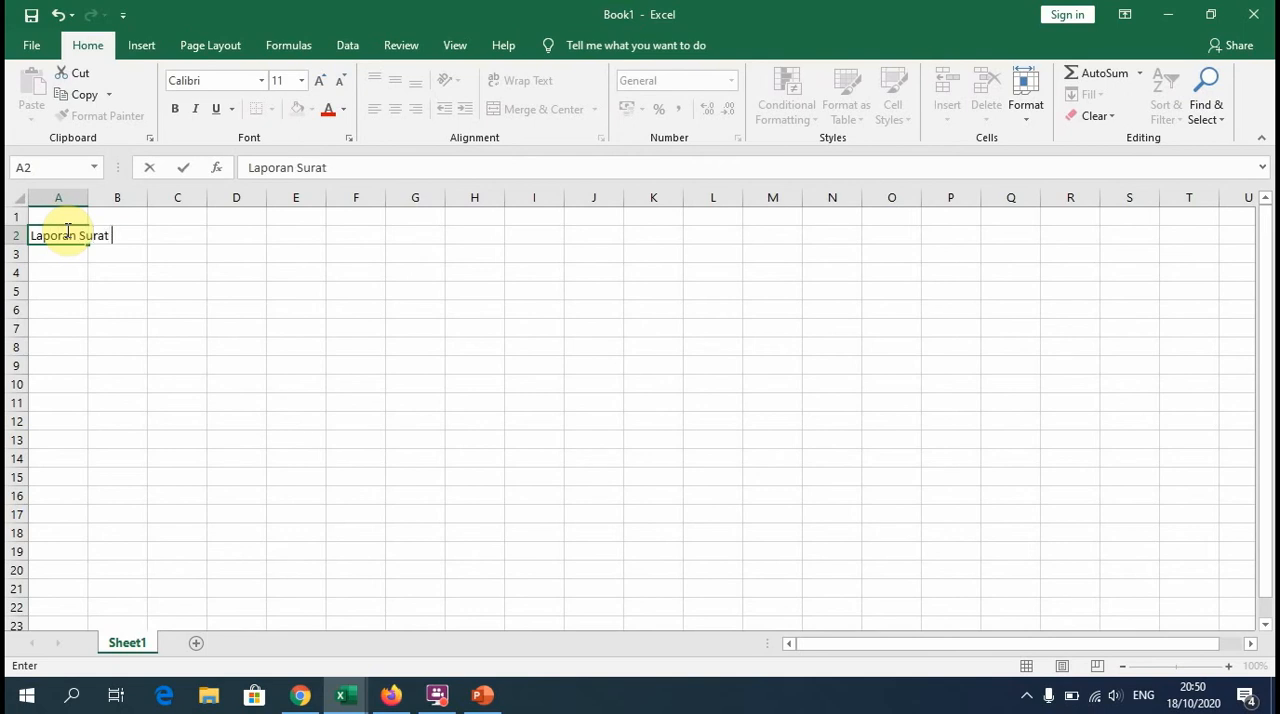
pyautogui.write('Keluar PT. Nio')
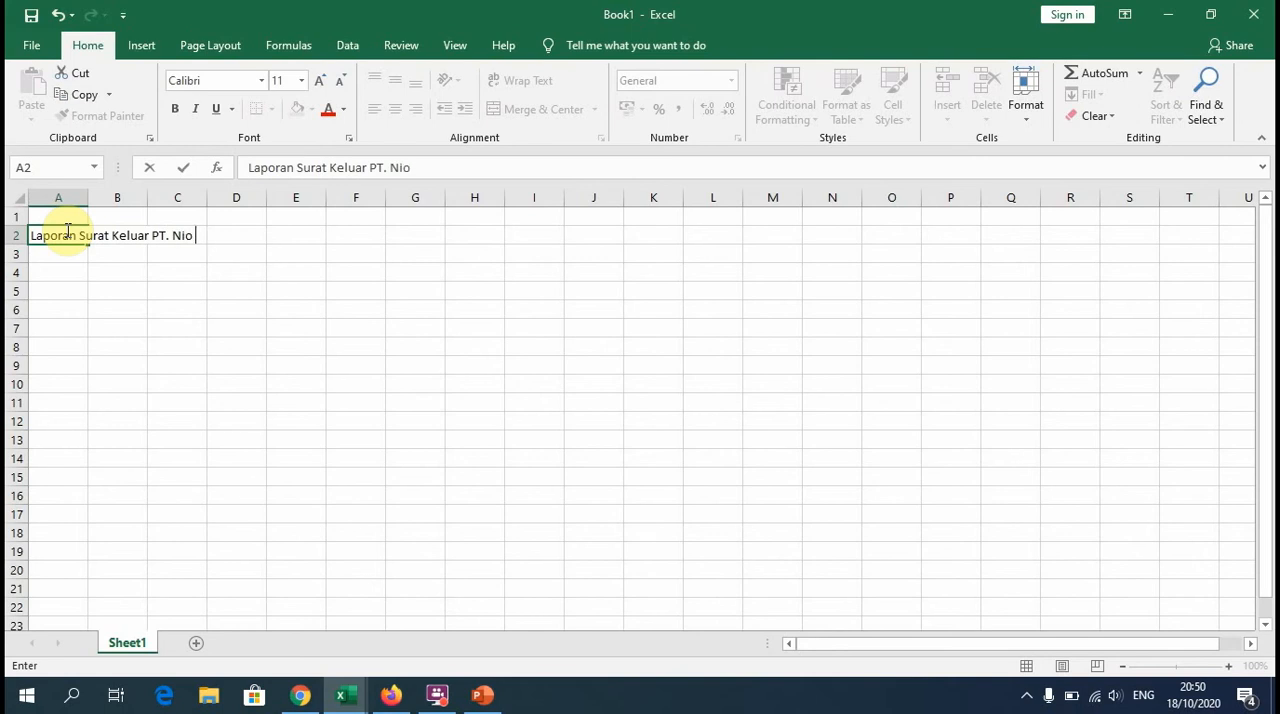
pyautogui.press('BackSpace')
pyautogui.press('BackSpace')
pyautogui.write('co Manggala')
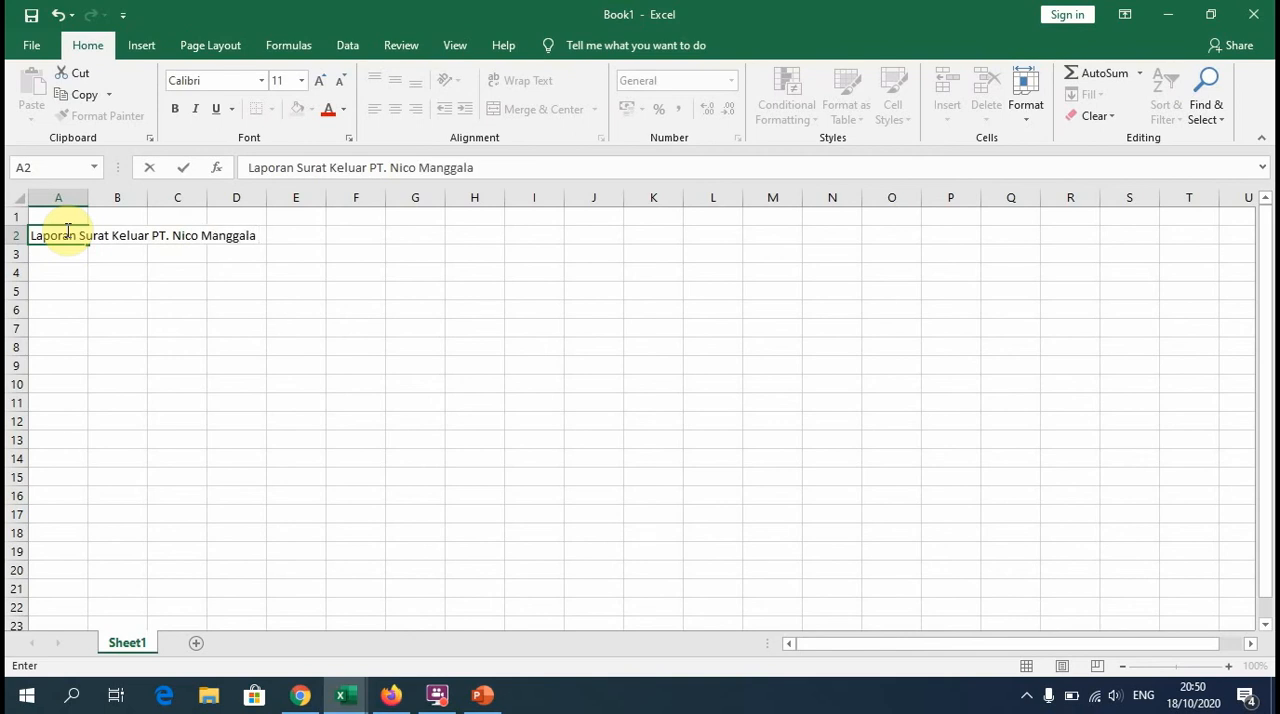
pyautogui.write(' 200')
pyautogui.press('BackSpace')
pyautogui.write('20')
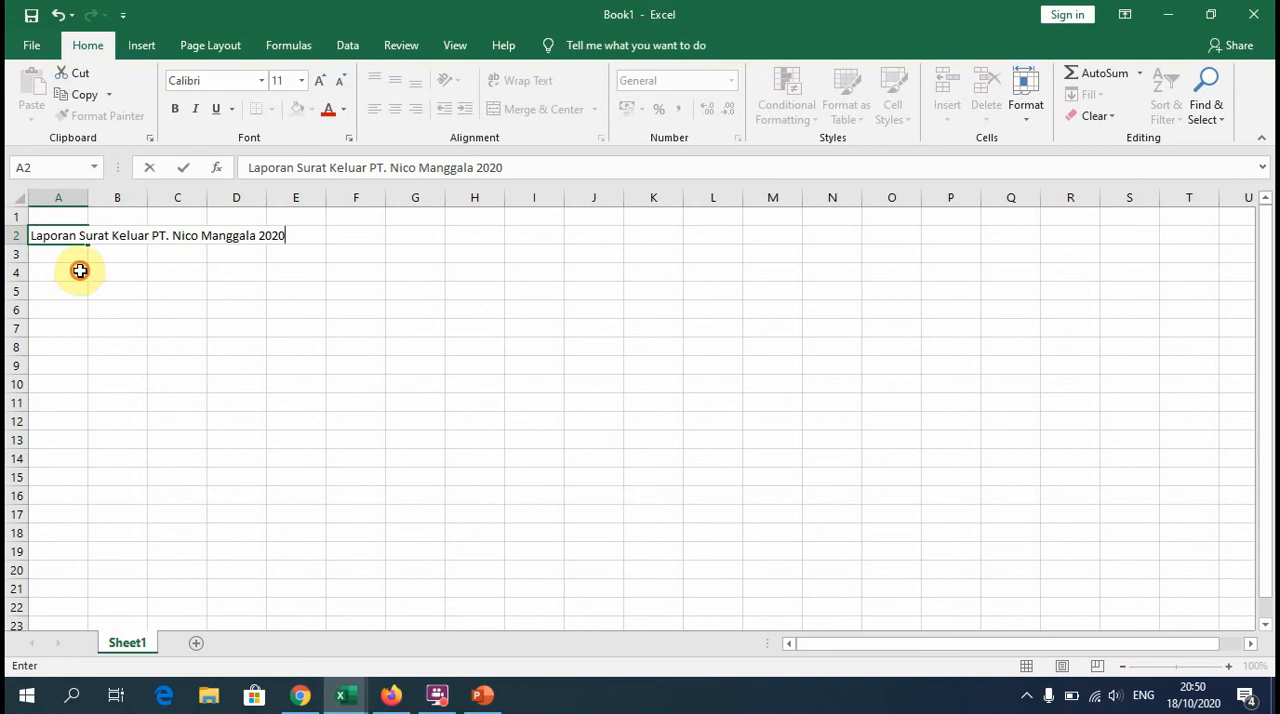
pyautogui.click(80, 273)
# Step: Enter the column headings TGL., No., Unit and Dokumen in cells A5 to D5
pyautogui.click(74, 289)
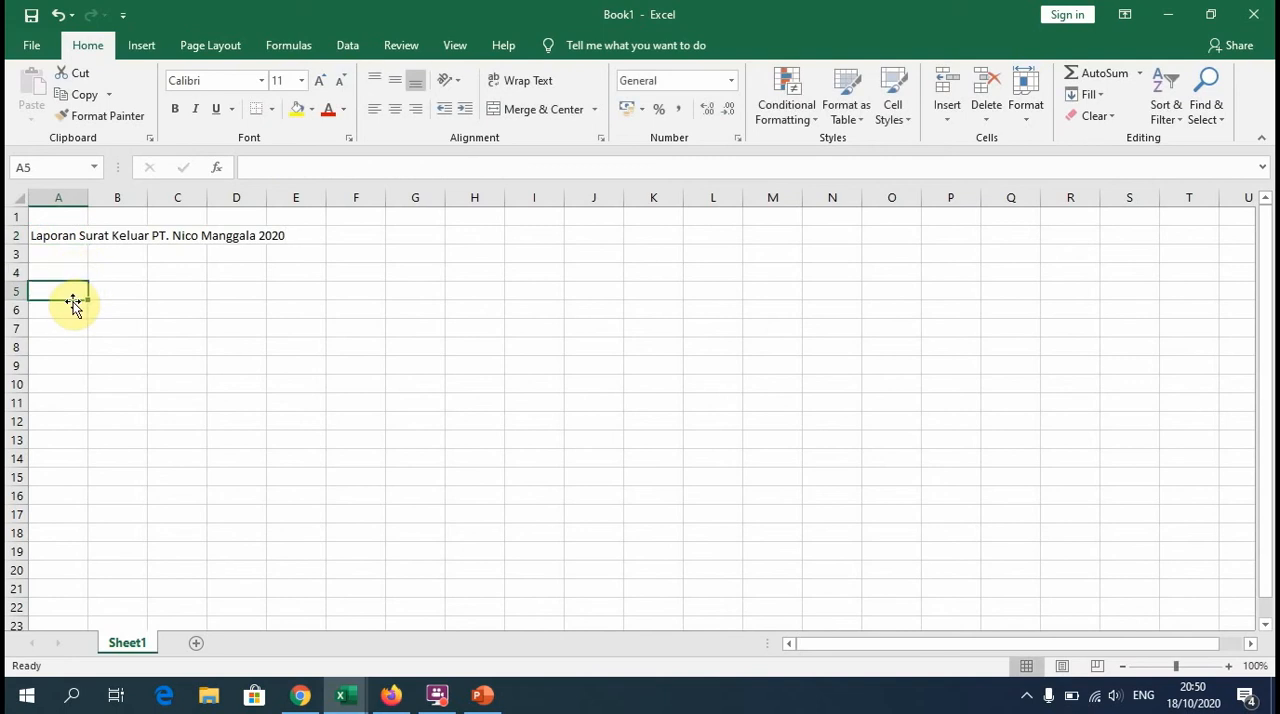
pyautogui.write('TGl.')
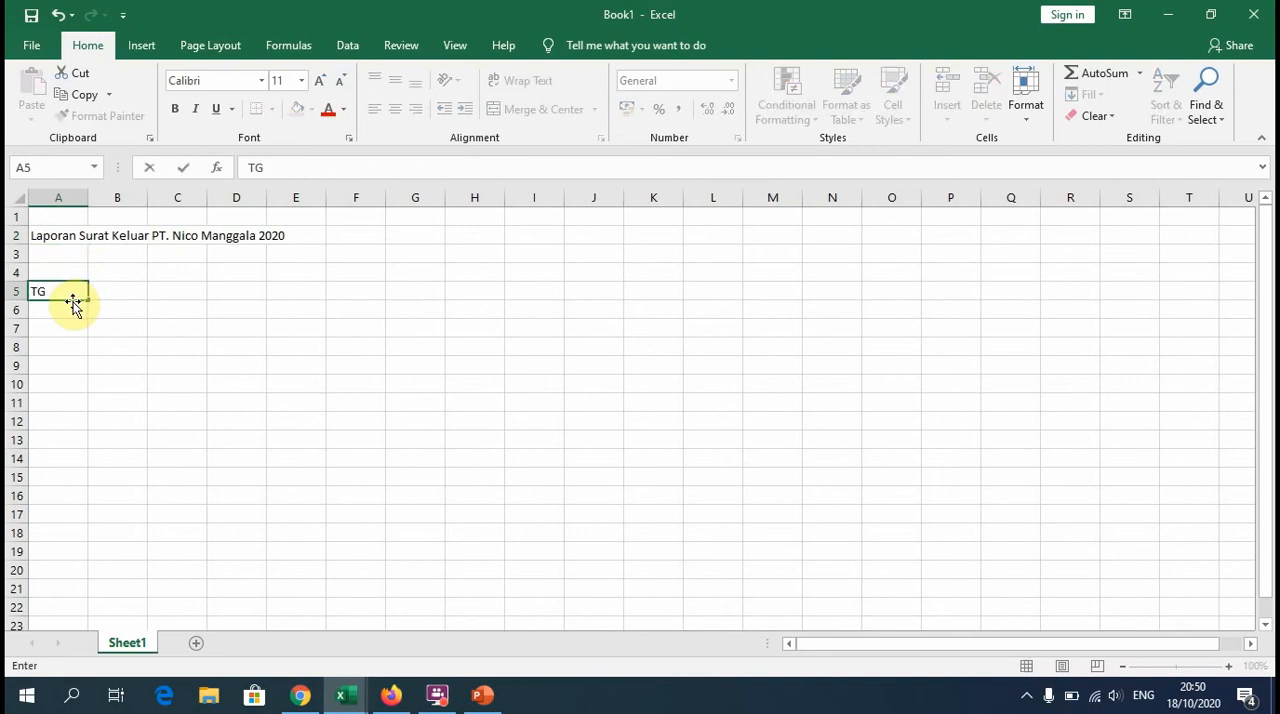
pyautogui.press('BackSpace')
pyautogui.press('BackSpace')
pyautogui.write('L.')
pyautogui.click(120, 291)
pyautogui.write('No.')
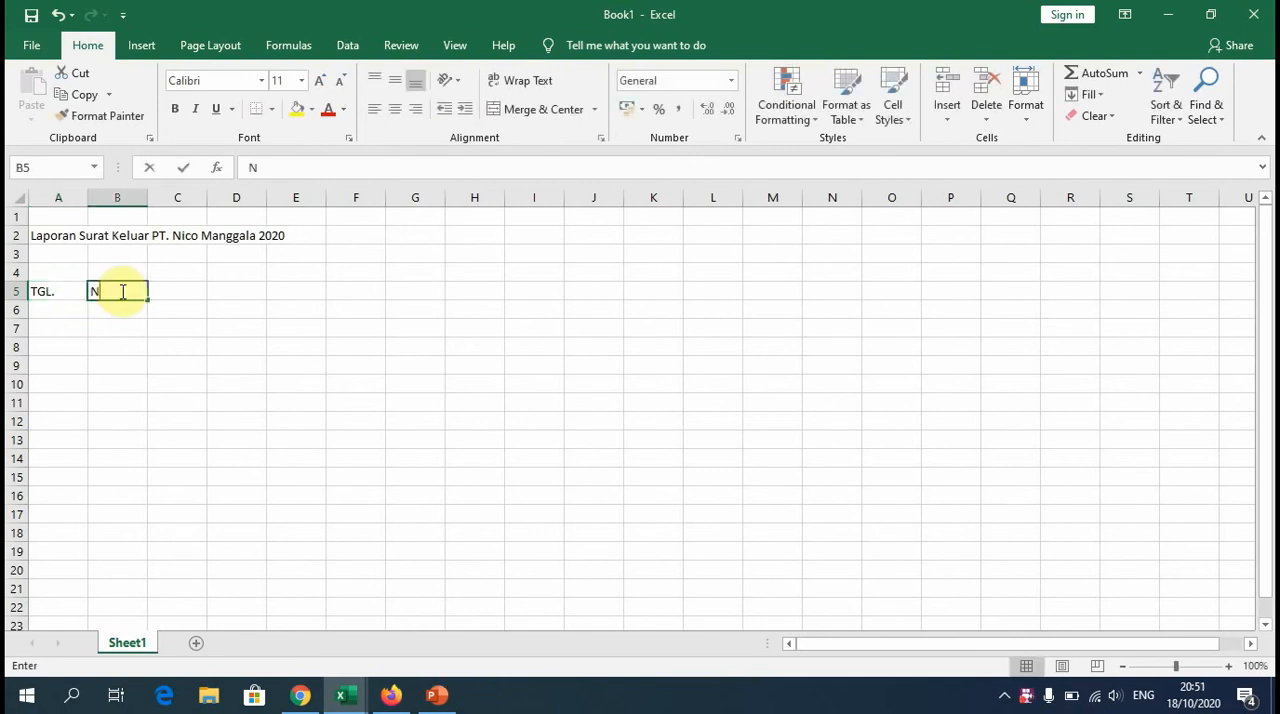
pyautogui.press('Tab')
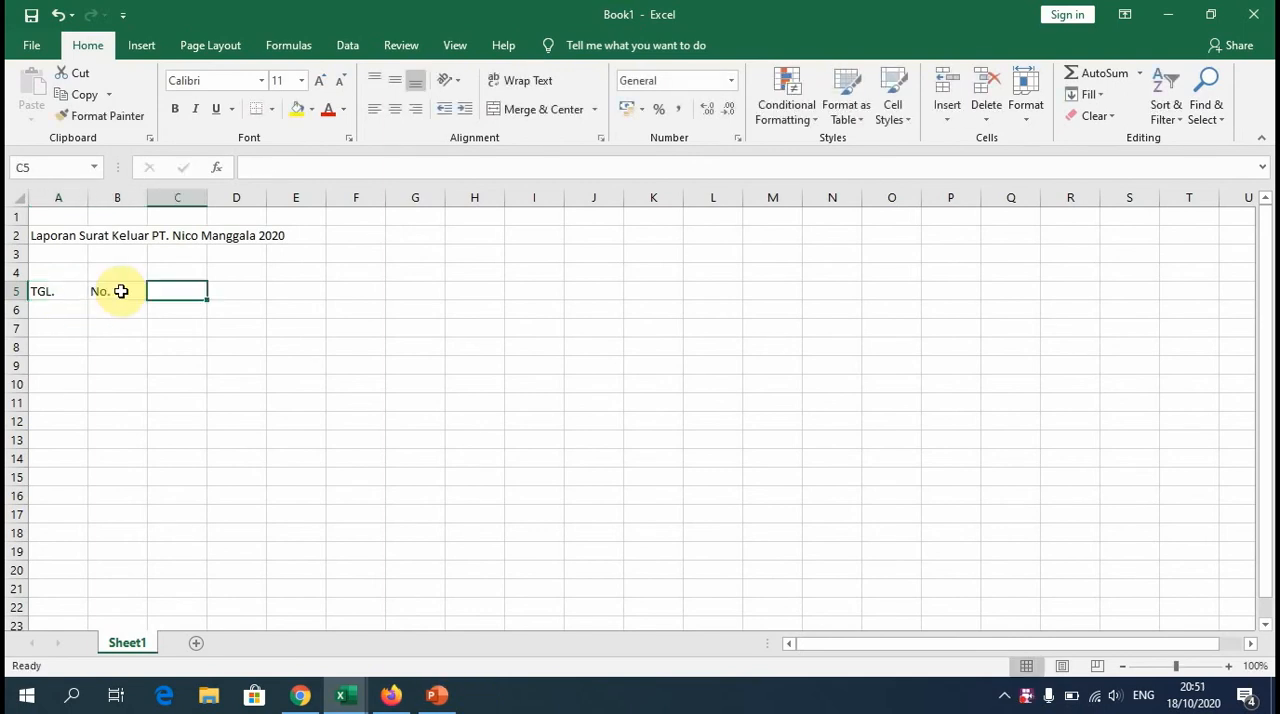
pyautogui.write('Unit')
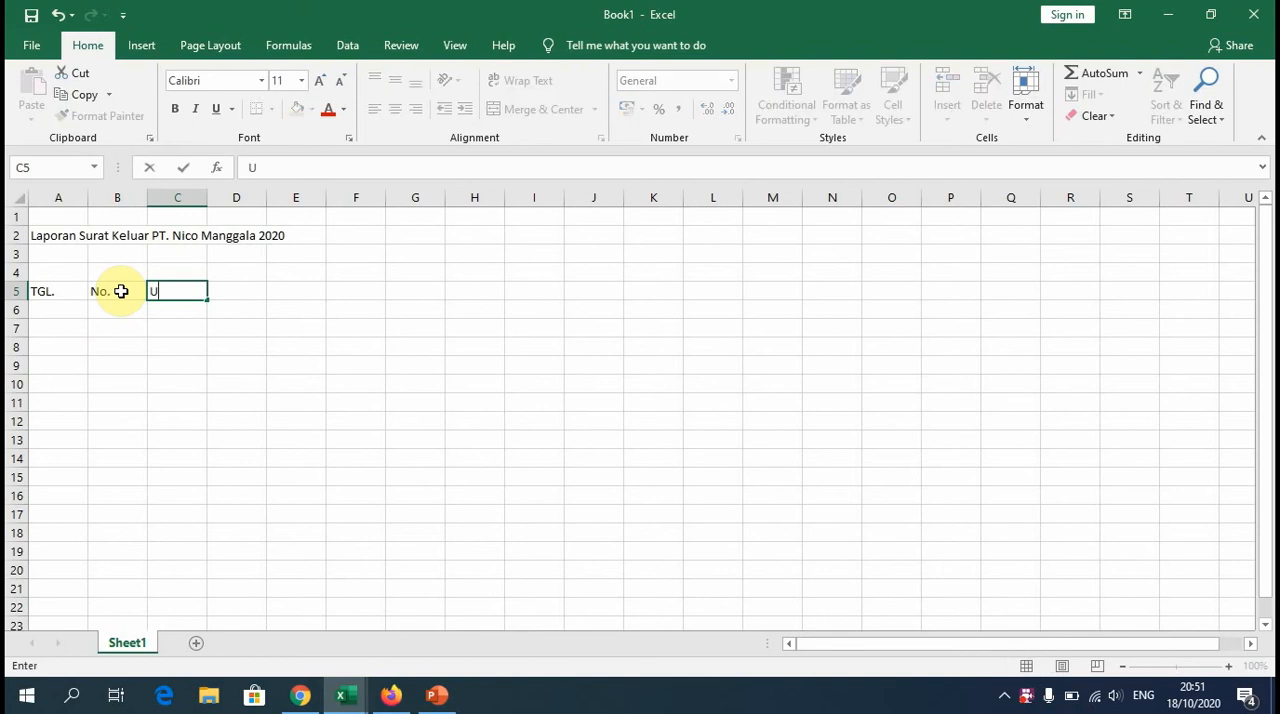
pyautogui.press('Tab')
pyautogui.write('Dokumen')
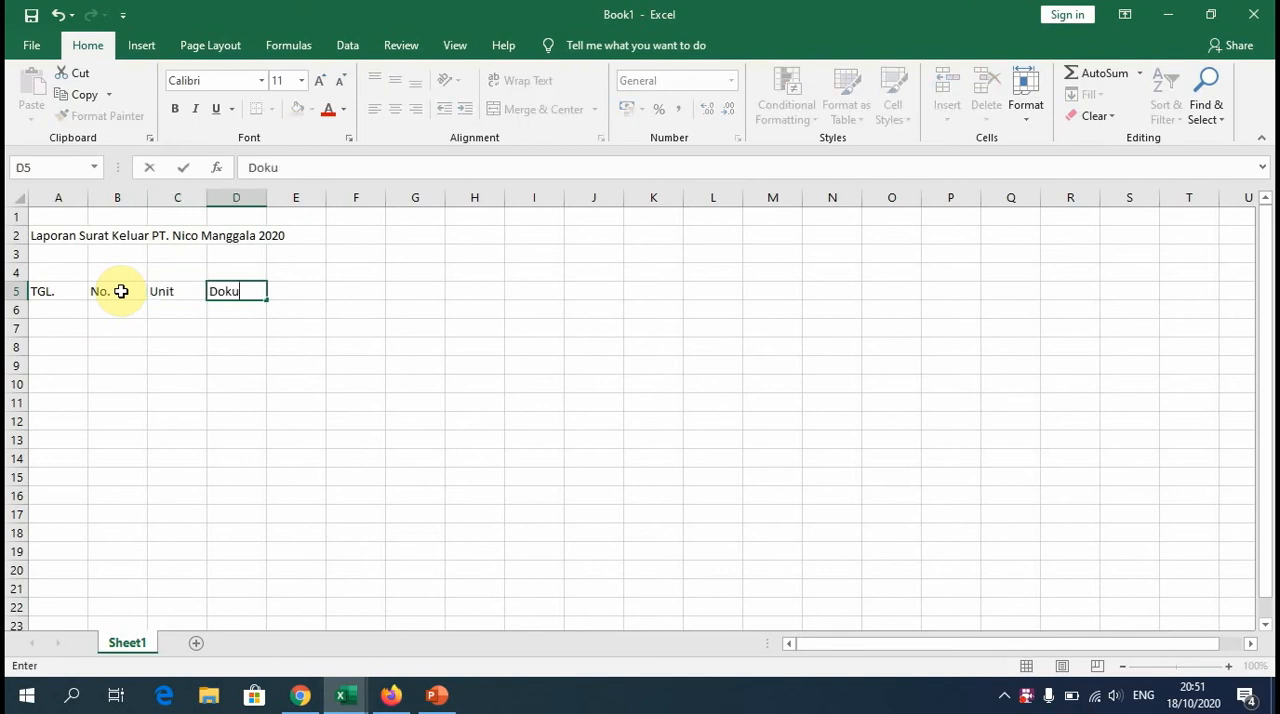
pyautogui.press('Tab')
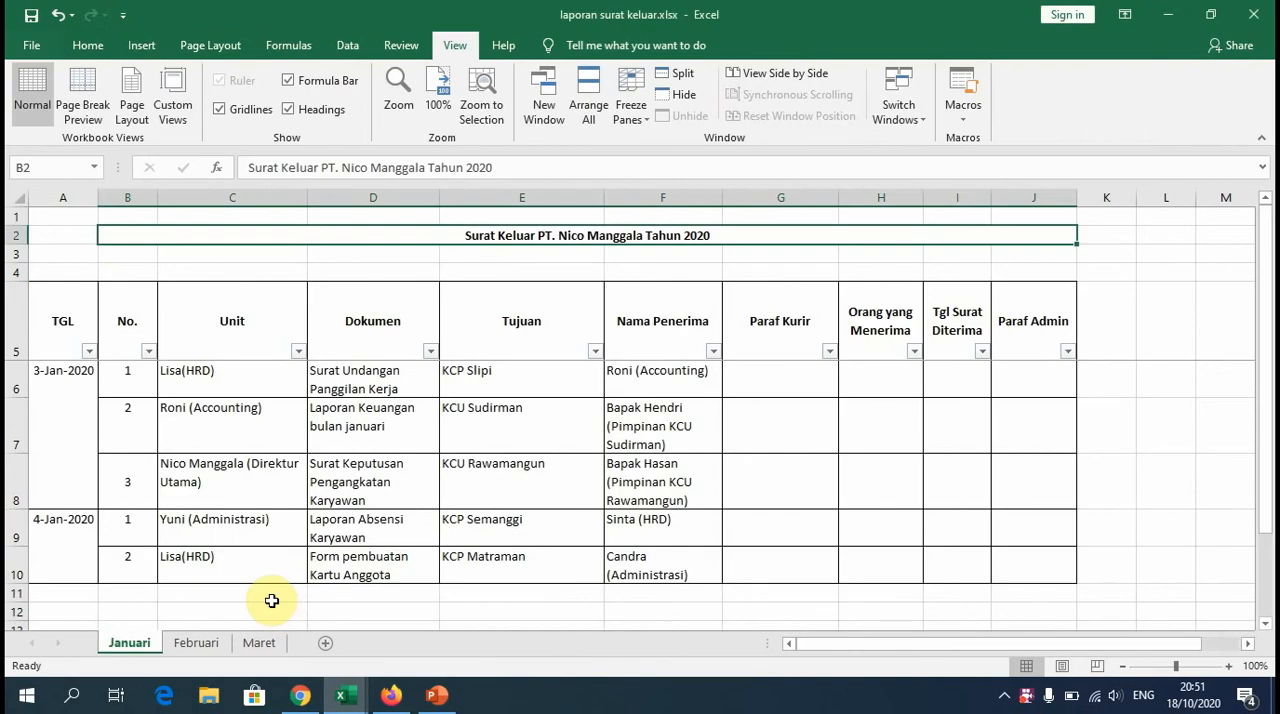
# Step: Add the headings Tujuan in E5 and Nama Penerima in F5 of the new workbook, and autofit column F
pyautogui.moveTo(345, 695)
pyautogui.click(435, 610)
pyautogui.write('Tujuan')
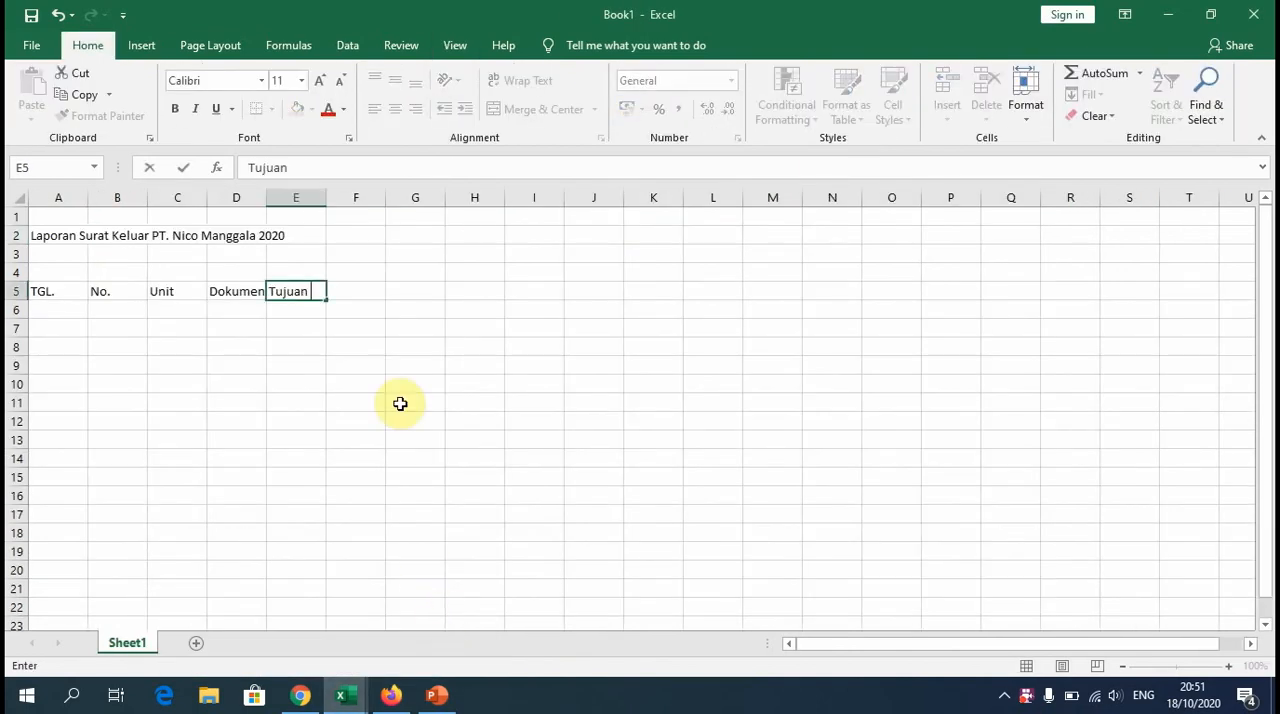
pyautogui.press('Tab')
pyautogui.write('Nama ')
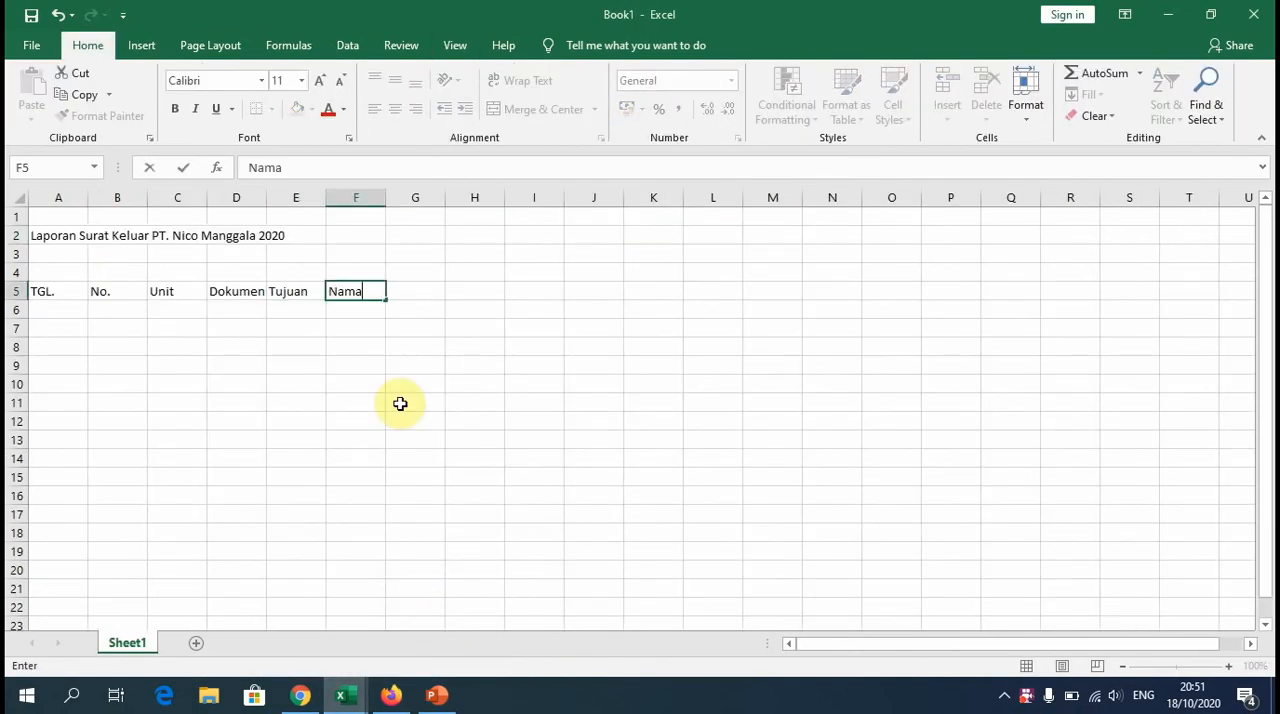
pyautogui.write('Pener')
pyautogui.write('mima')
pyautogui.click(390, 197)
pyautogui.doubleClick(386, 197)
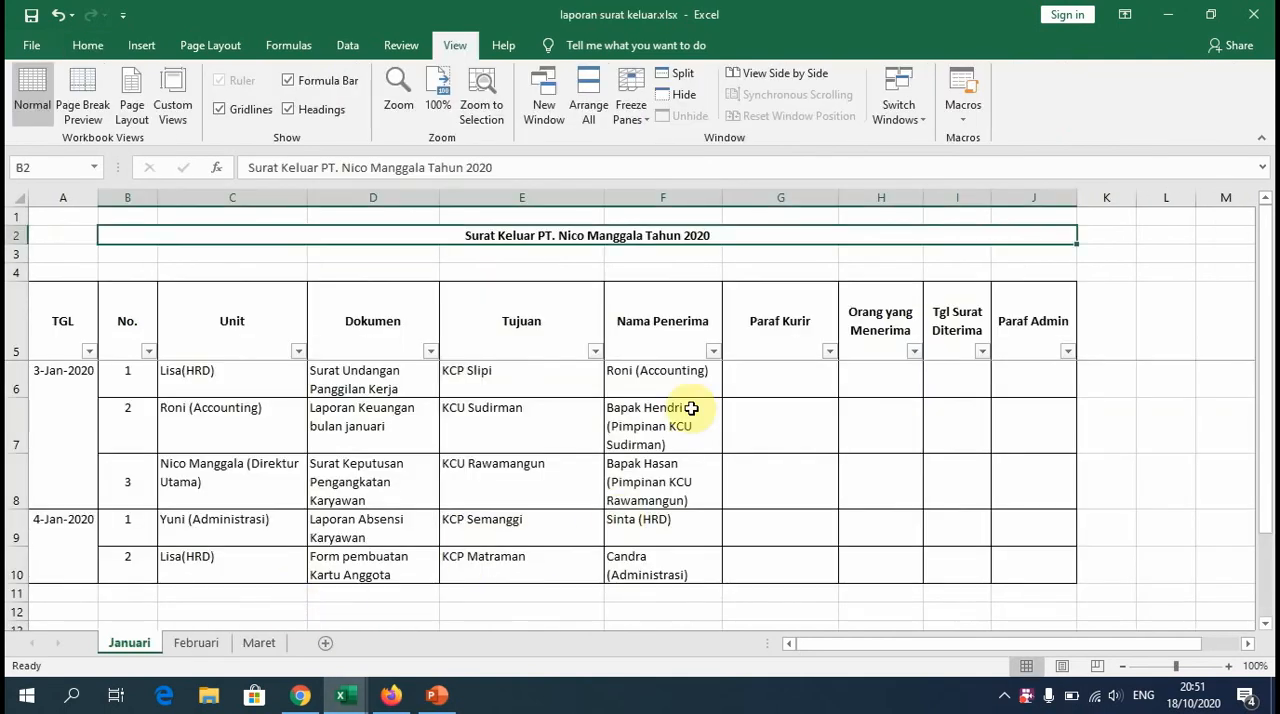
# Step: Add the heading Paraf Kurir in cell G5 of the new workbook and autofit column G
pyautogui.moveTo(362, 700)
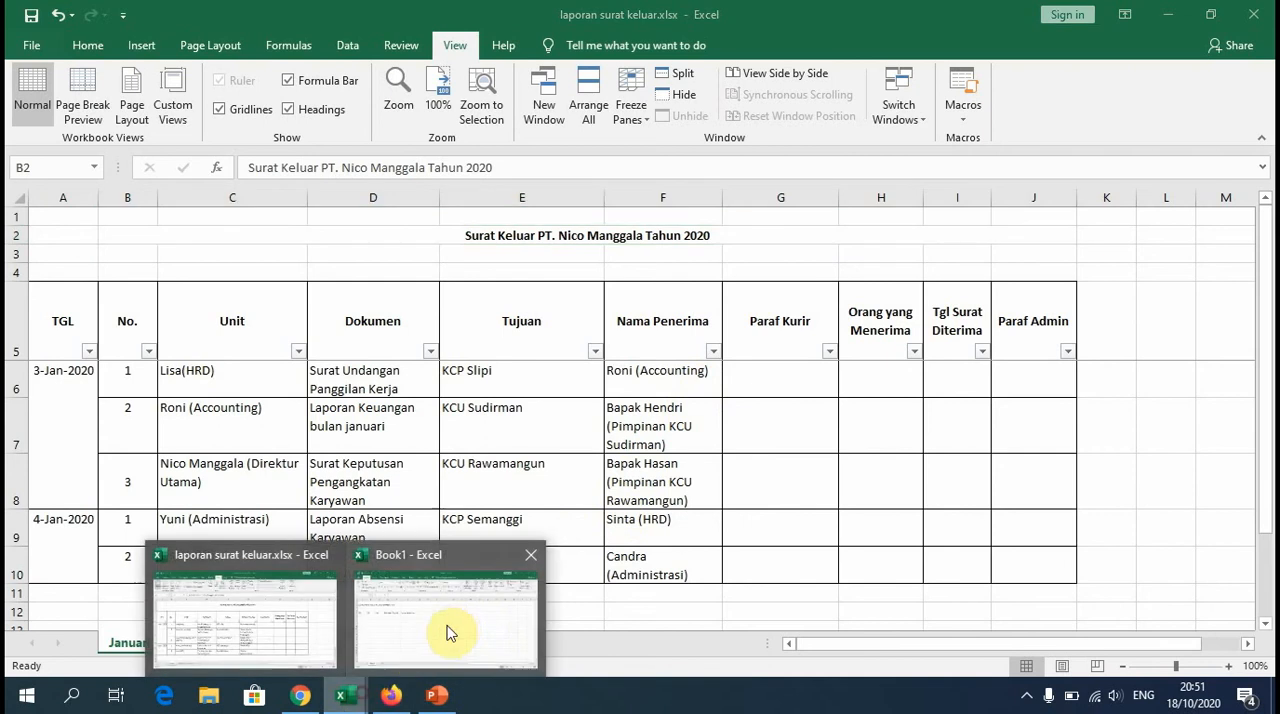
pyautogui.click(447, 632)
pyautogui.click(447, 293)
pyautogui.write('P')
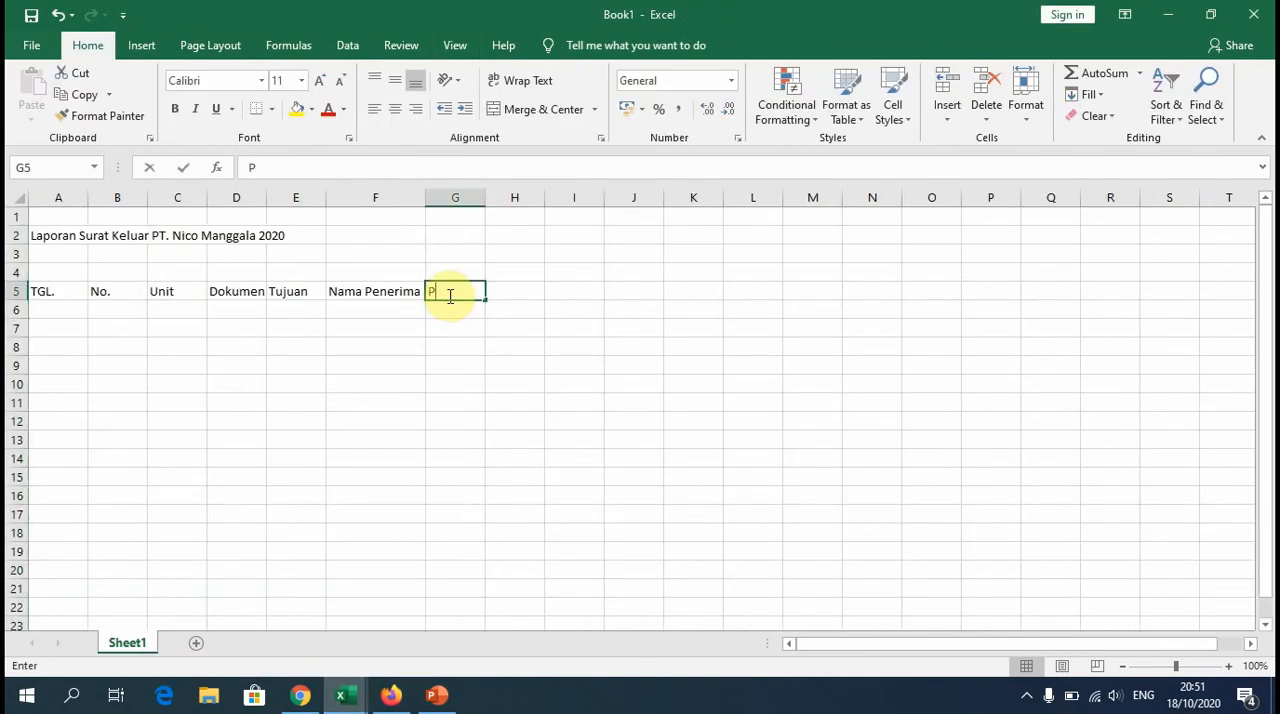
pyautogui.write('araf Kurir')
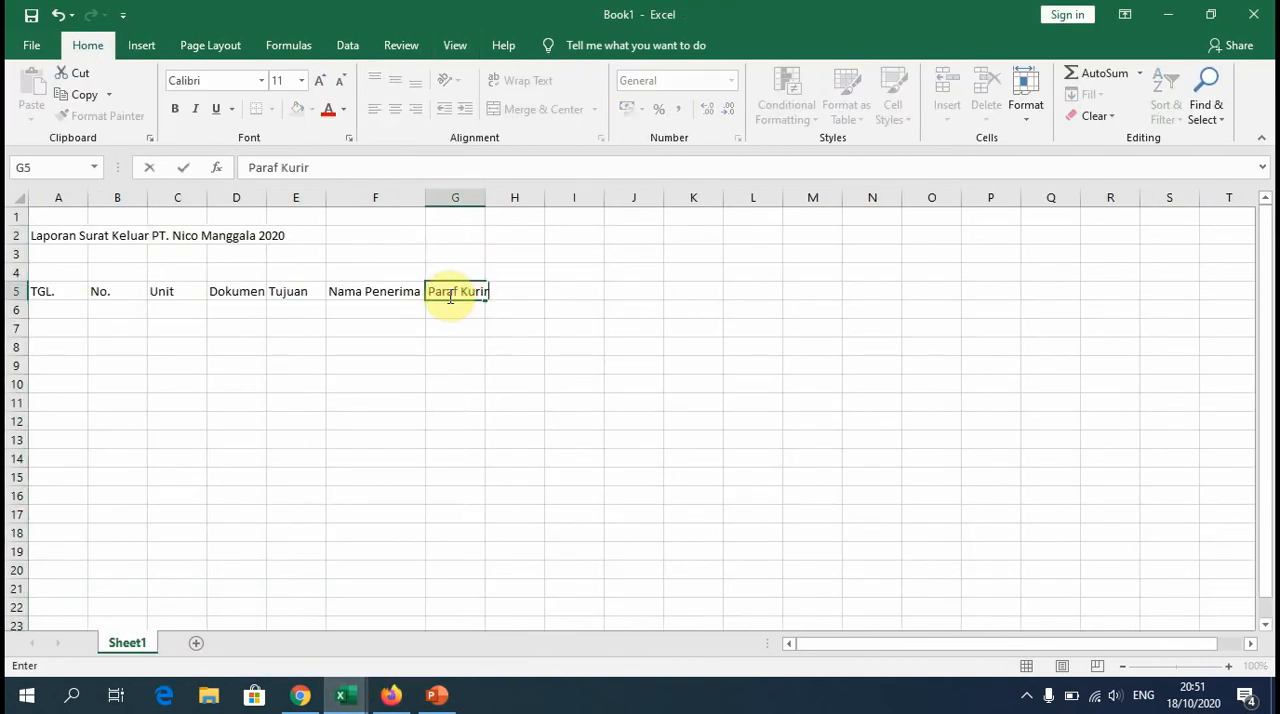
pyautogui.click(511, 296)
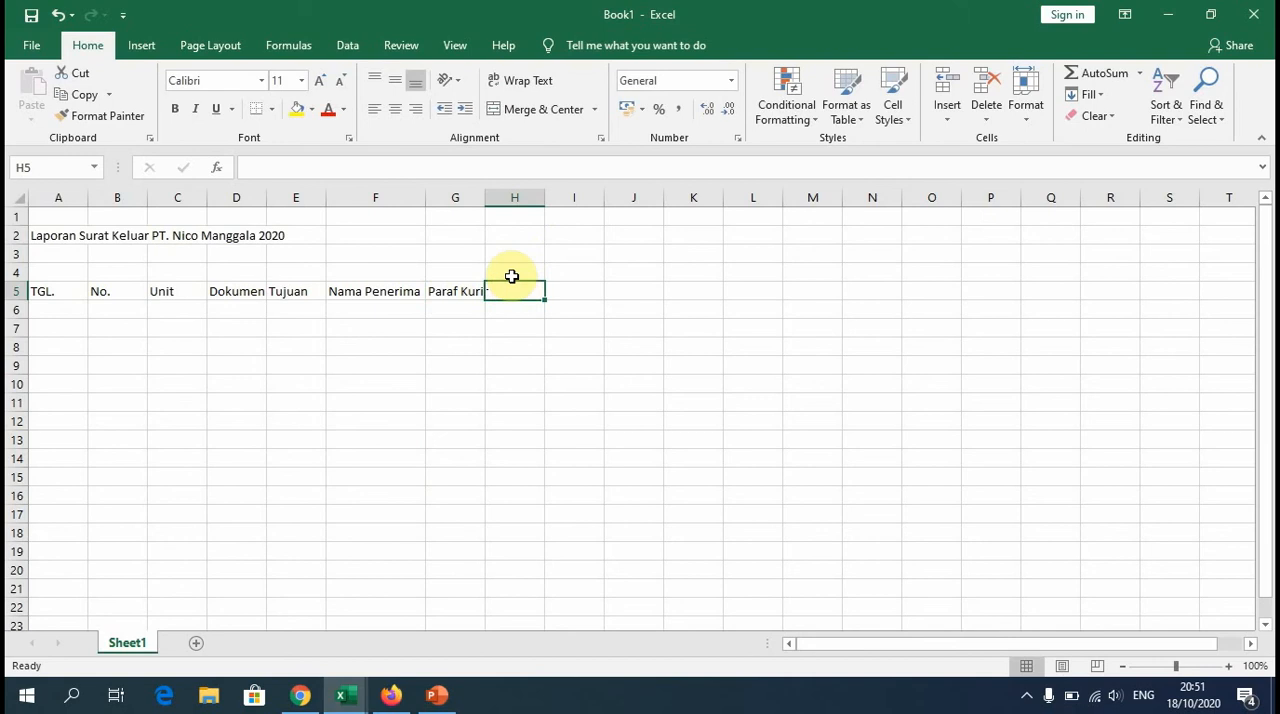
pyautogui.doubleClick(484, 199)
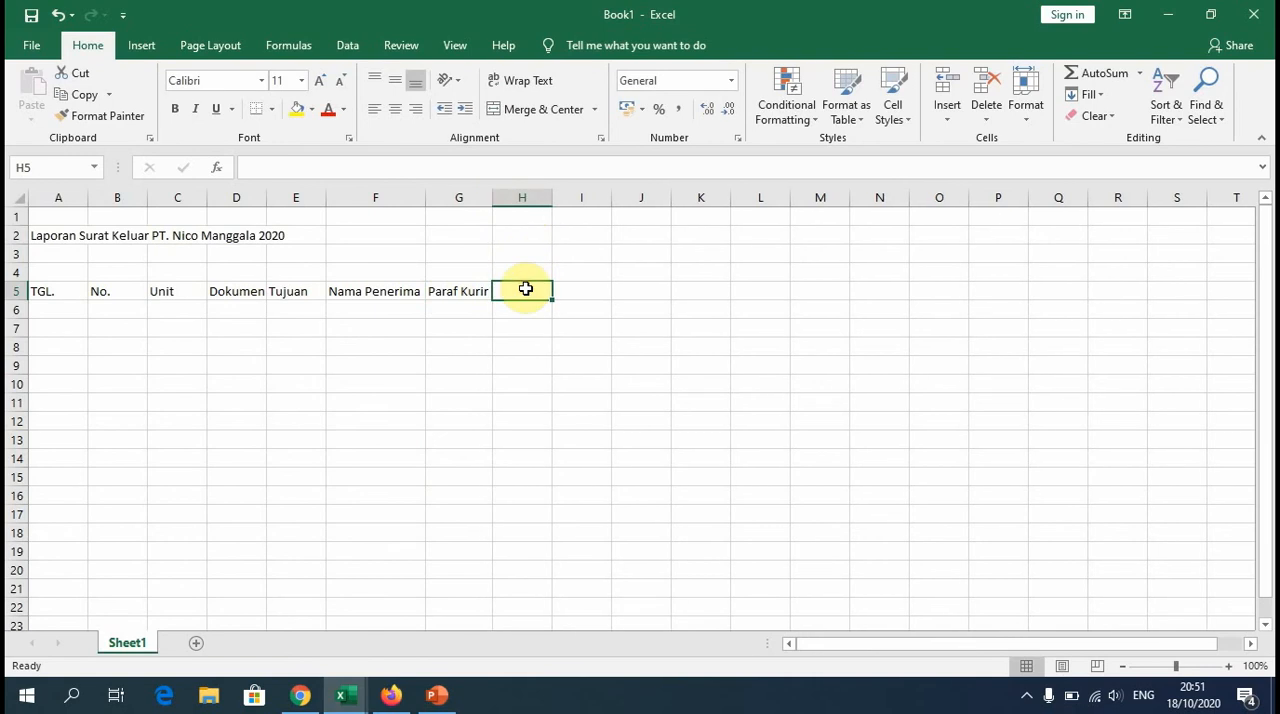
# Step: Enter the heading "Orang yang Menerima" in cell H5
pyautogui.write('Orang')
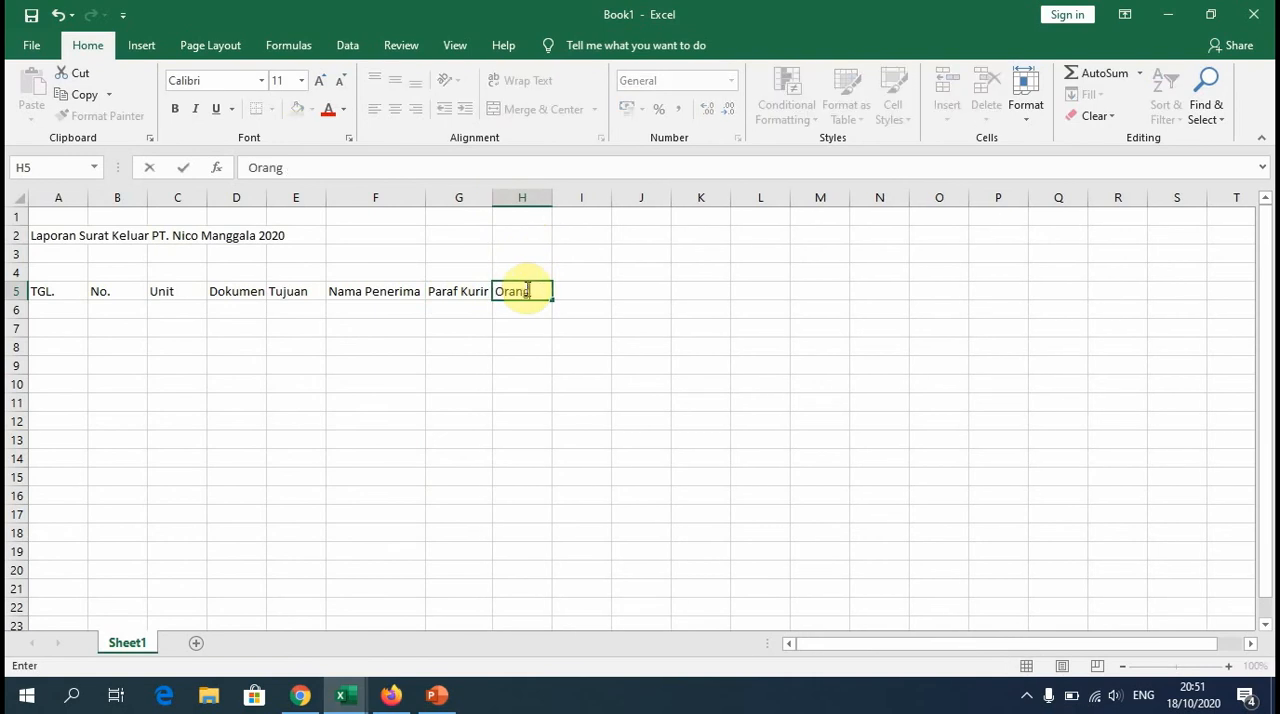
pyautogui.write(' yang MEner')
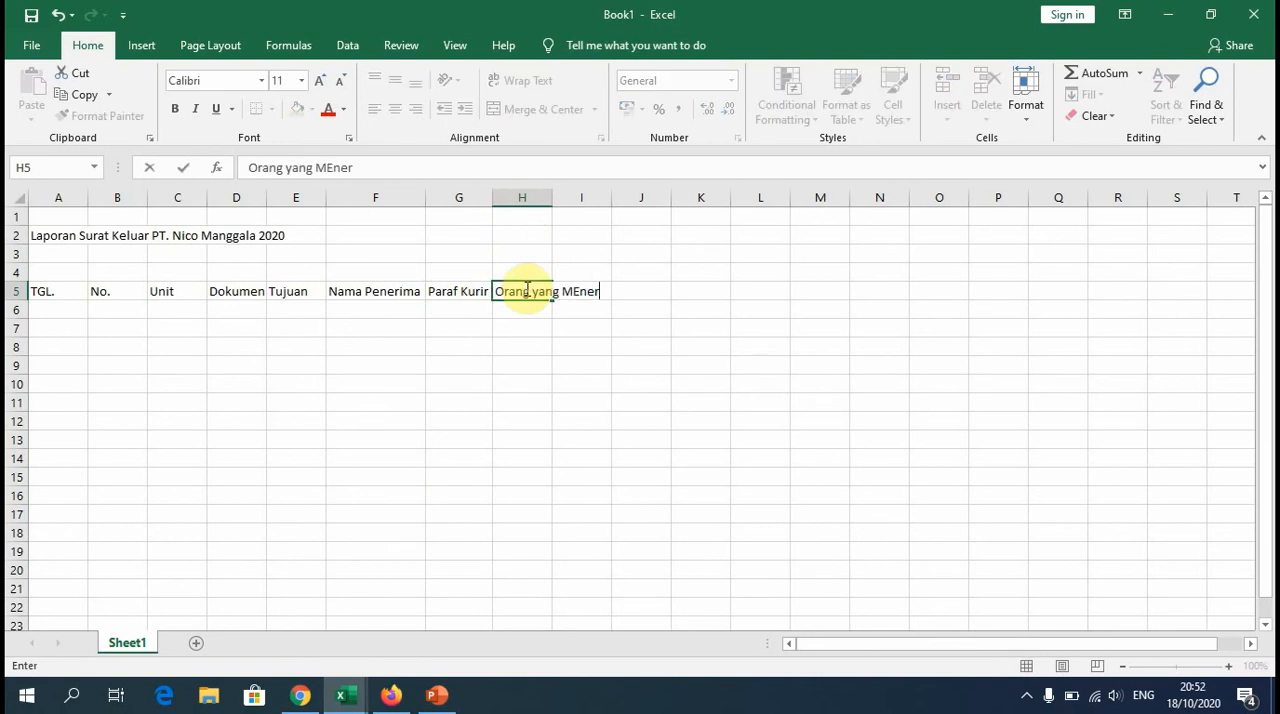
pyautogui.press('BackSpace')
pyautogui.press('BackSpace')
pyautogui.press('BackSpace')
pyautogui.press('BackSpace')
pyautogui.write('er')
pyautogui.write('nerima')
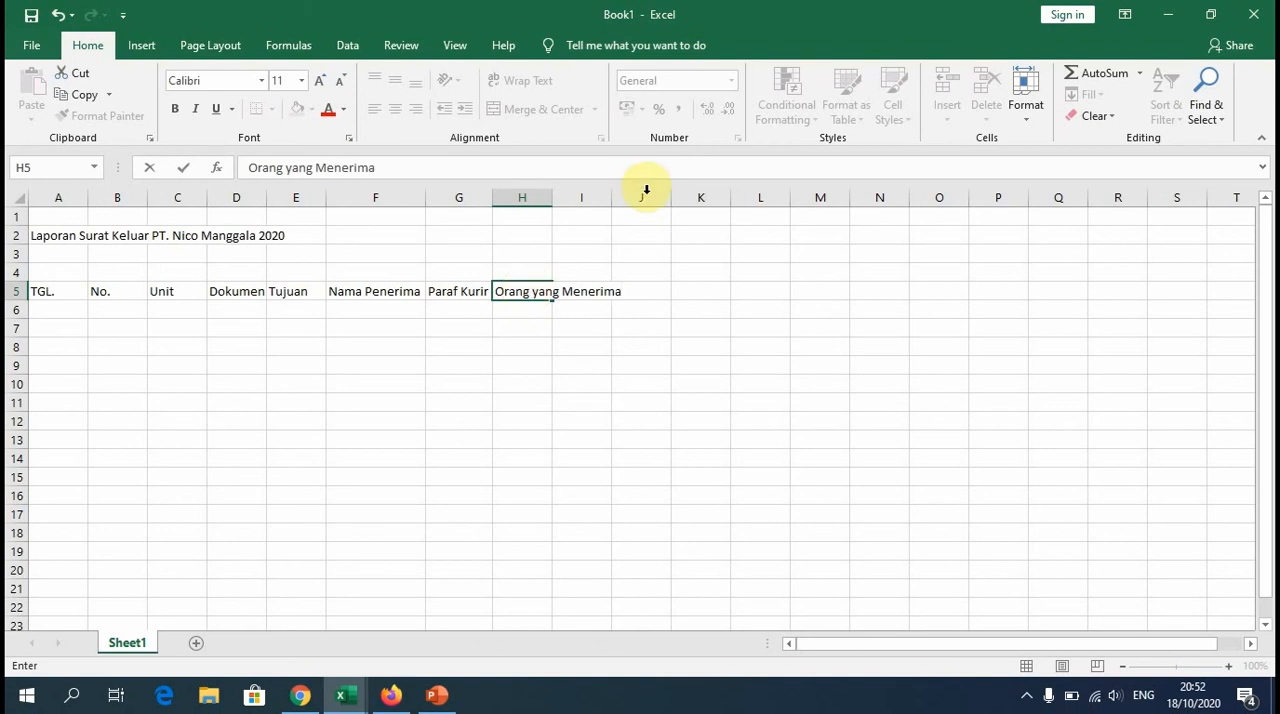
# Step: Autofit column H of the new workbook and look up the remaining column headings in laporan surat keluar.xlsx
pyautogui.click(555, 197)
pyautogui.doubleClick(552, 197)
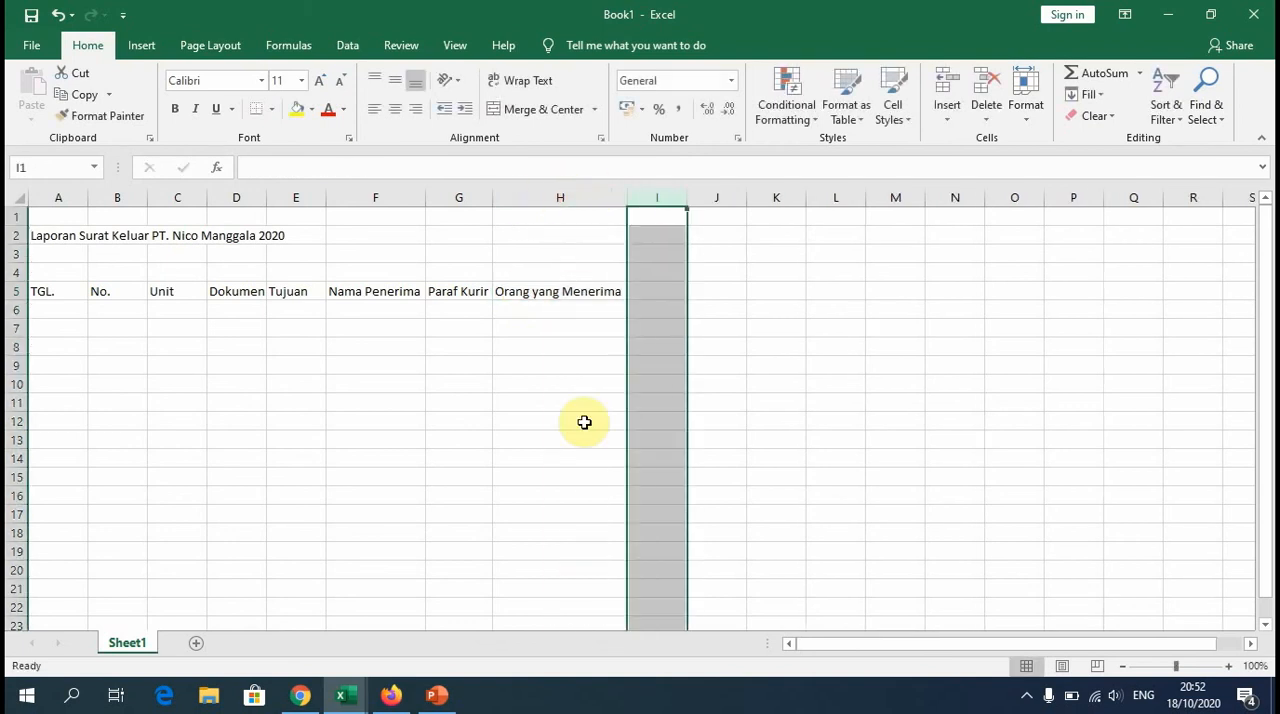
pyautogui.click(341, 692)
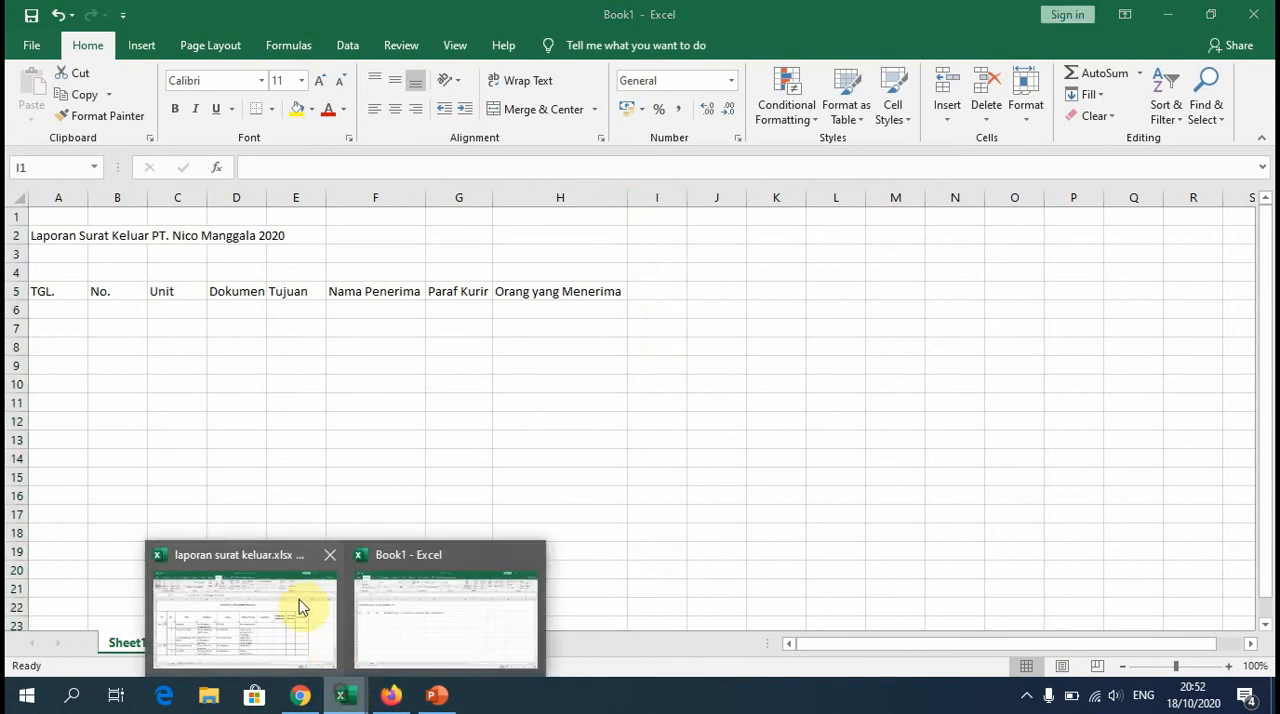
pyautogui.click(295, 598)
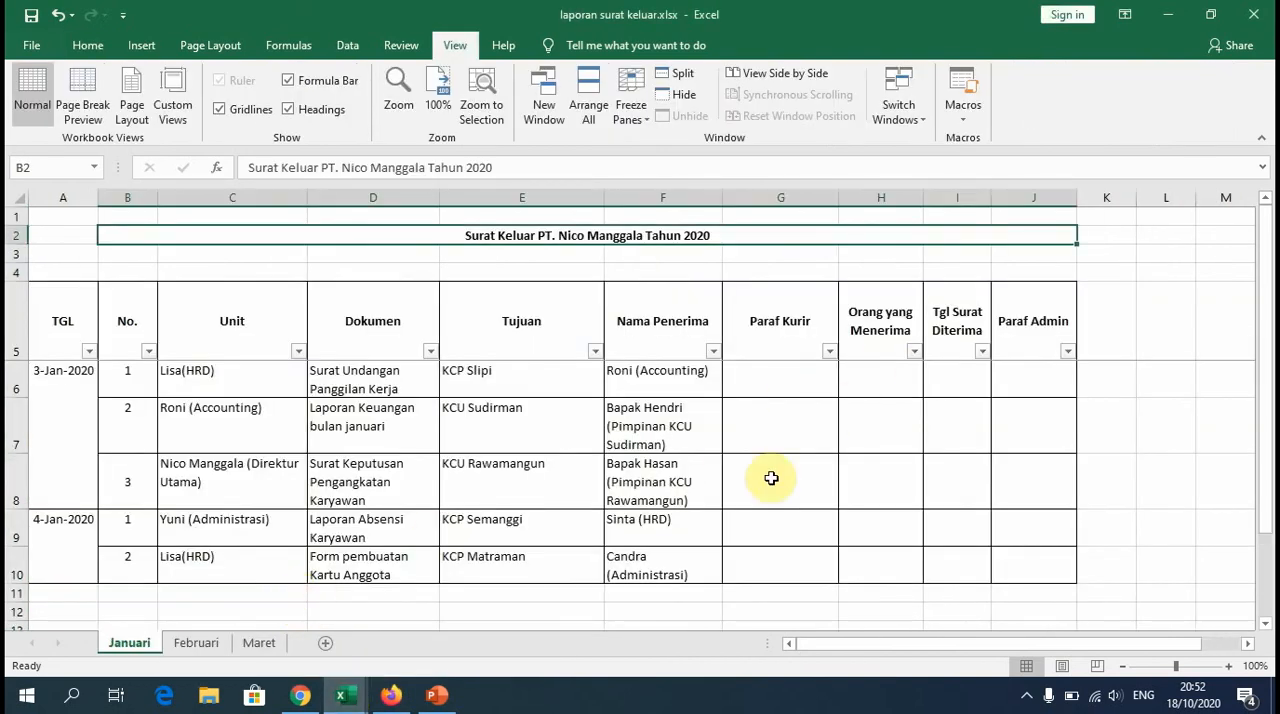
pyautogui.click(341, 692)
pyautogui.click(434, 643)
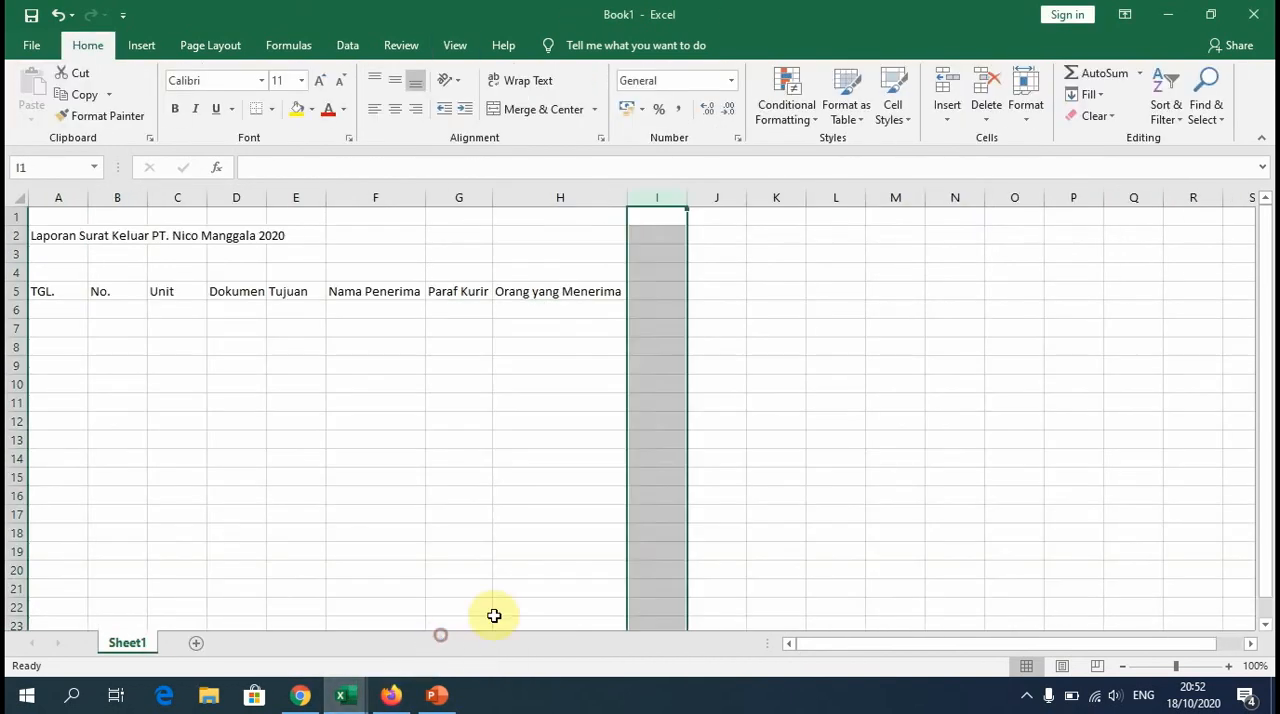
# Step: Enter the heading "TGL Surat dterima" in cell I5 of the new workbook and autofit column I
pyautogui.click(655, 288)
pyautogui.write('T')
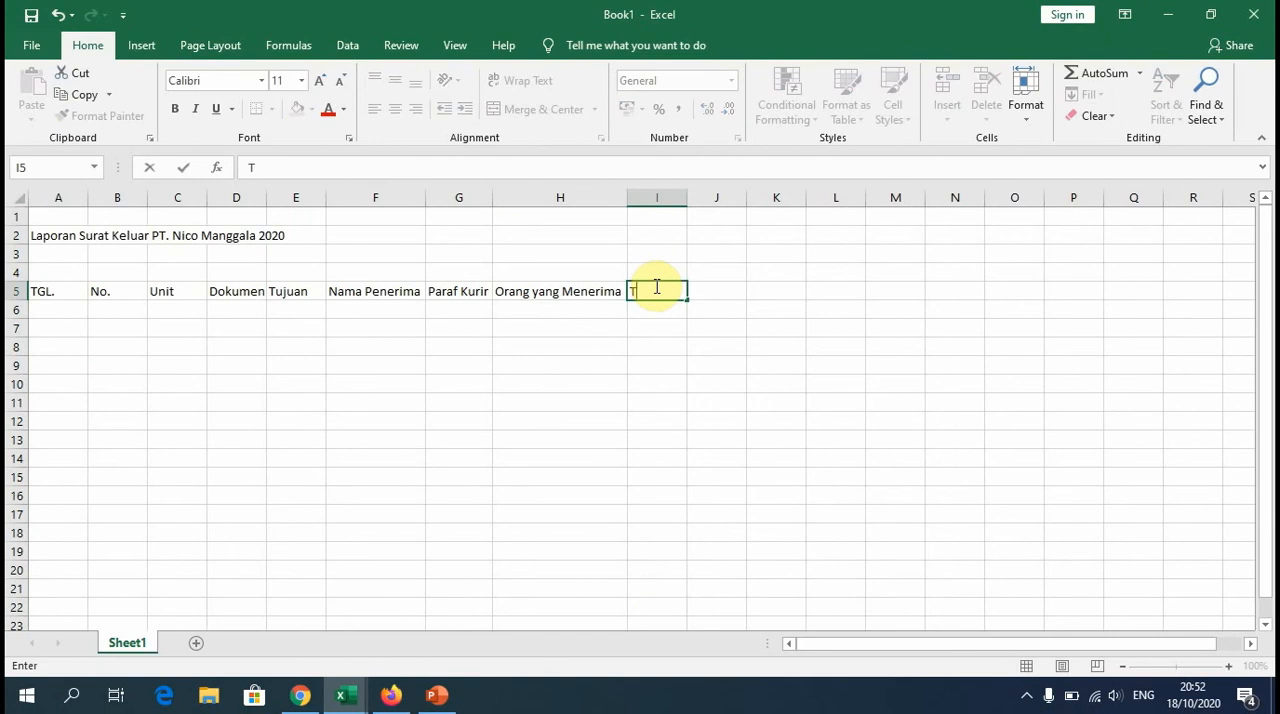
pyautogui.write('GL Surat dterim')
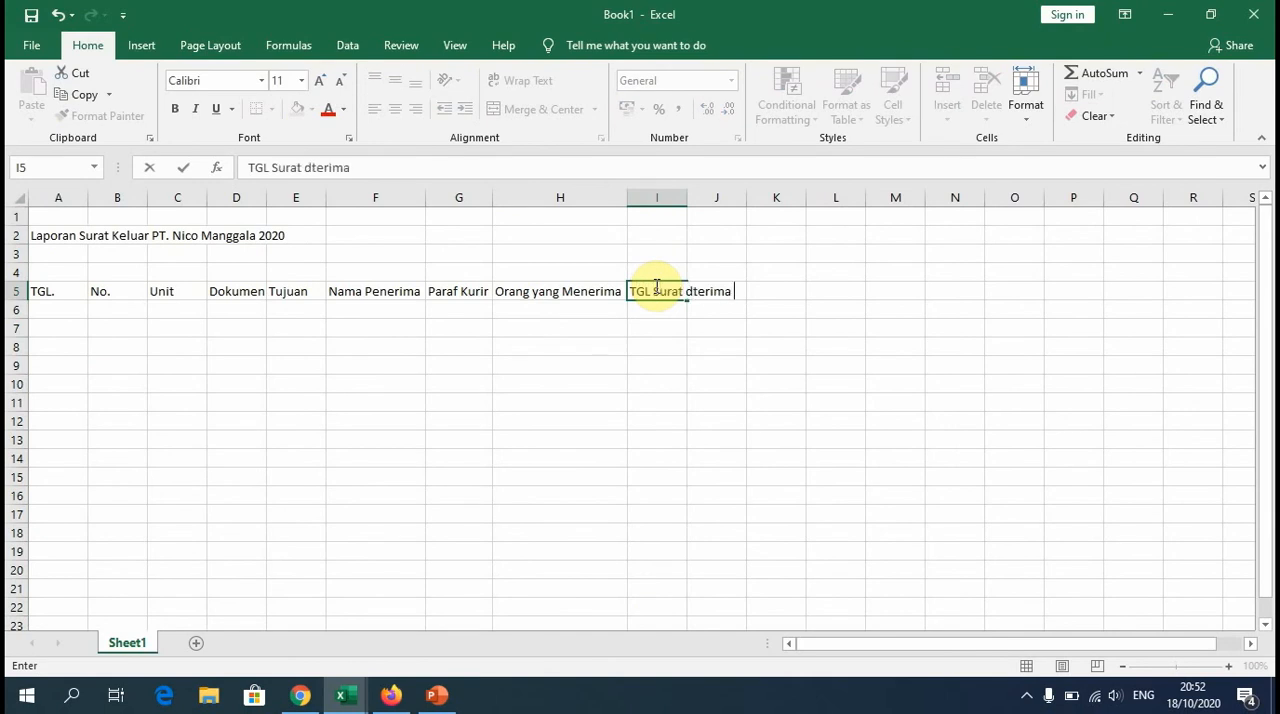
pyautogui.write('a')
pyautogui.click(690, 197)
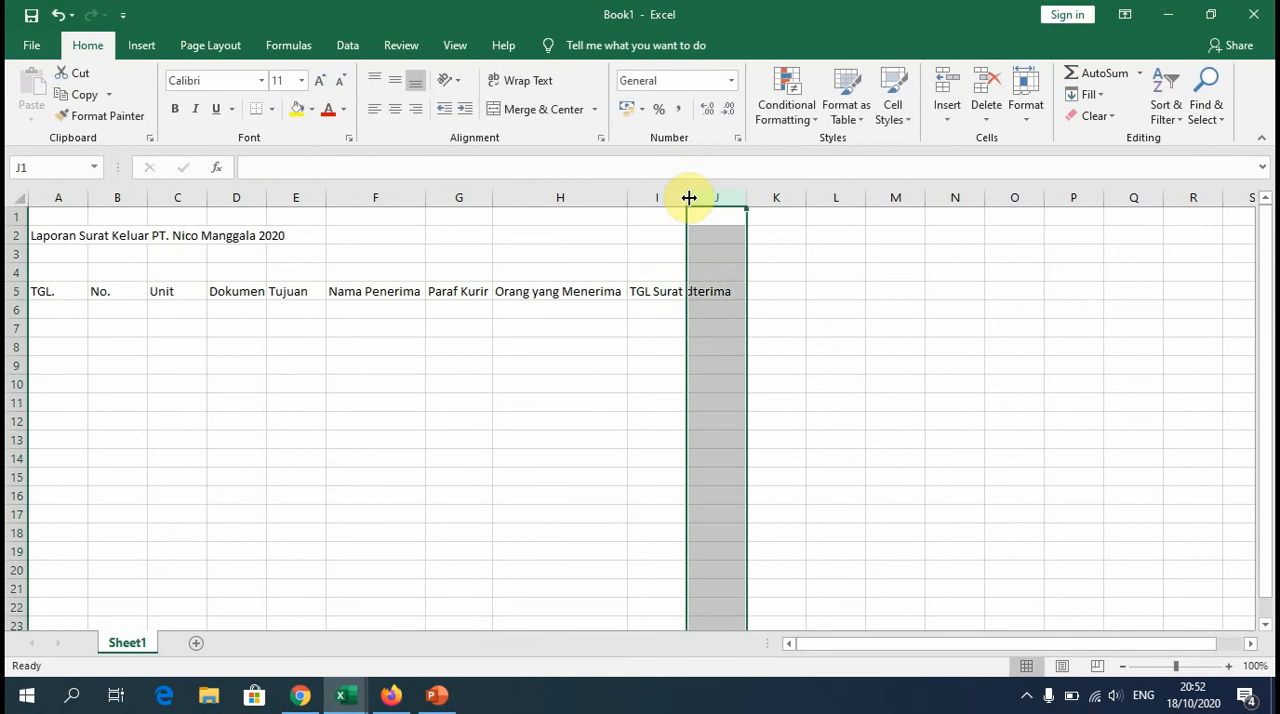
pyautogui.doubleClick(688, 197)
# Step: Enter the heading "Paraf Admin" in cell J5 and autofit column J
pyautogui.click(766, 290)
pyautogui.write('P')
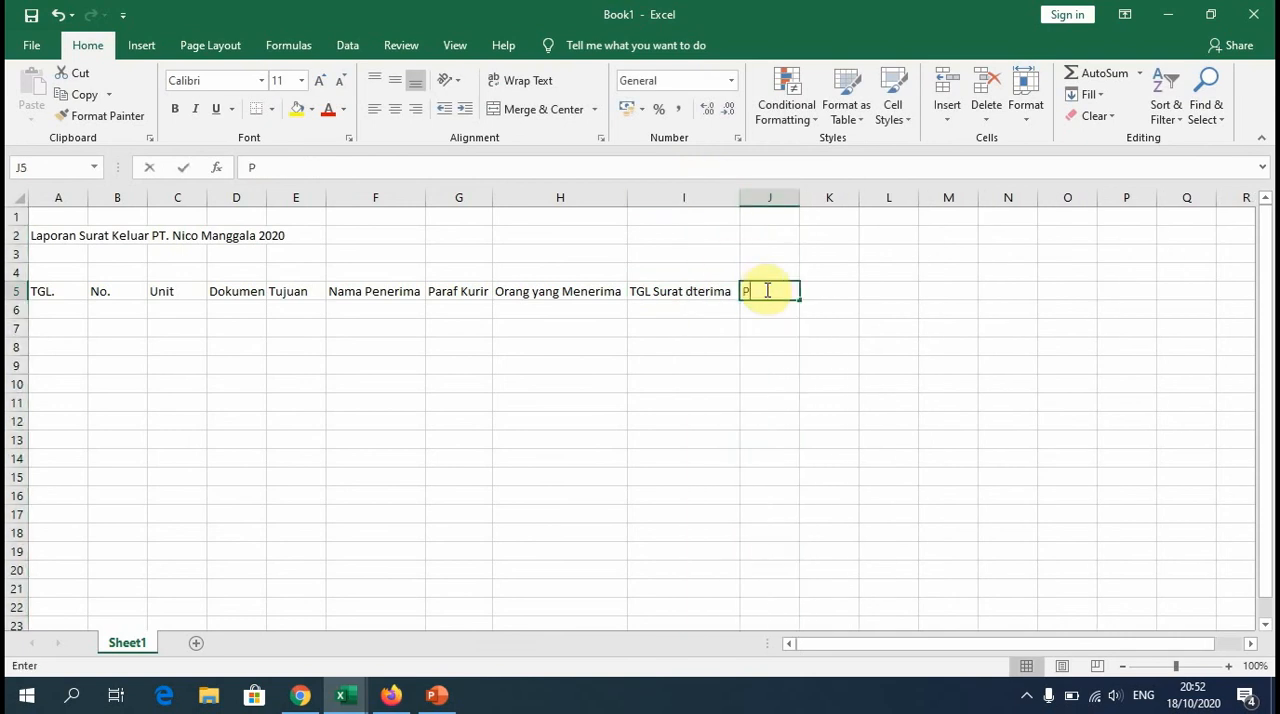
pyautogui.write('araf Admin')
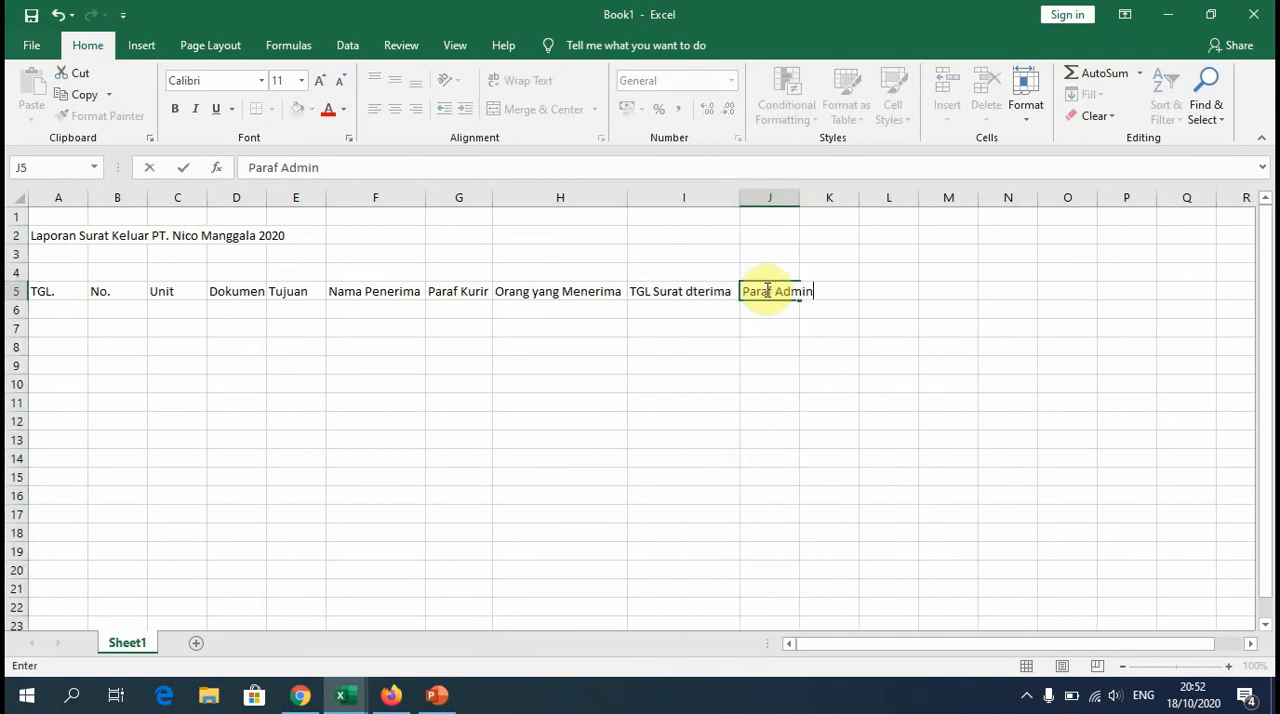
pyautogui.click(803, 193)
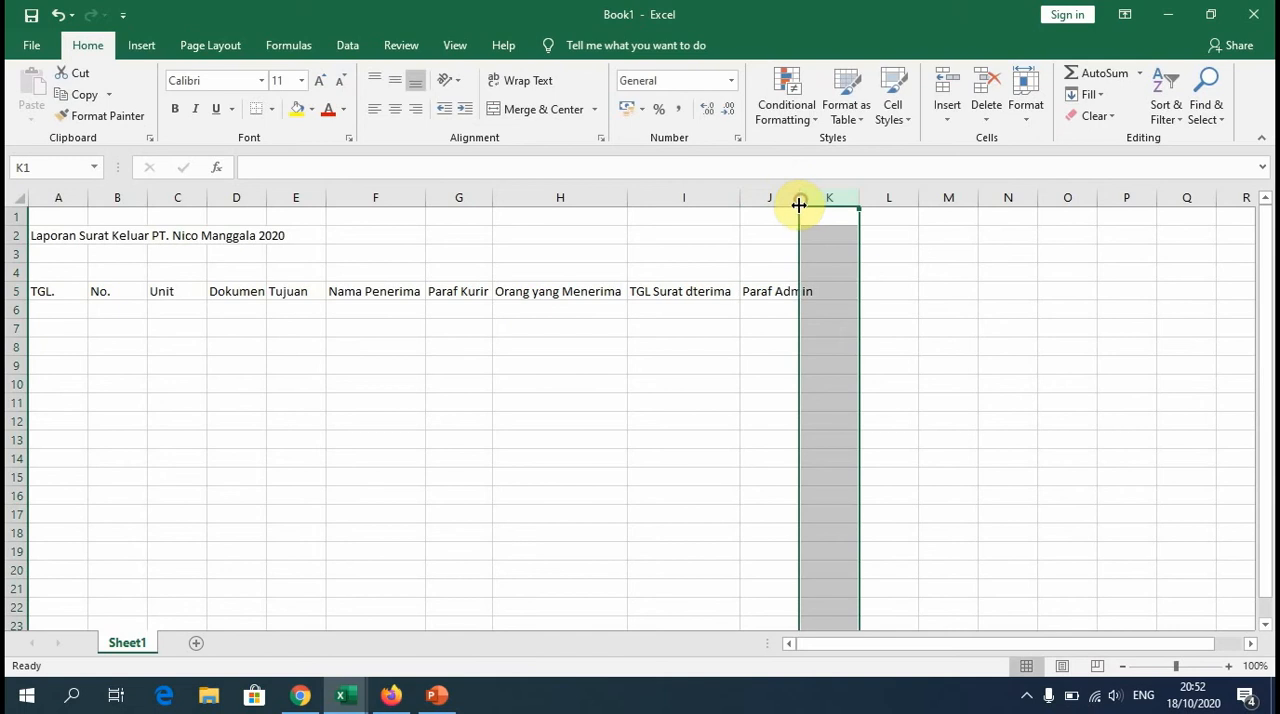
pyautogui.doubleClick(803, 203)
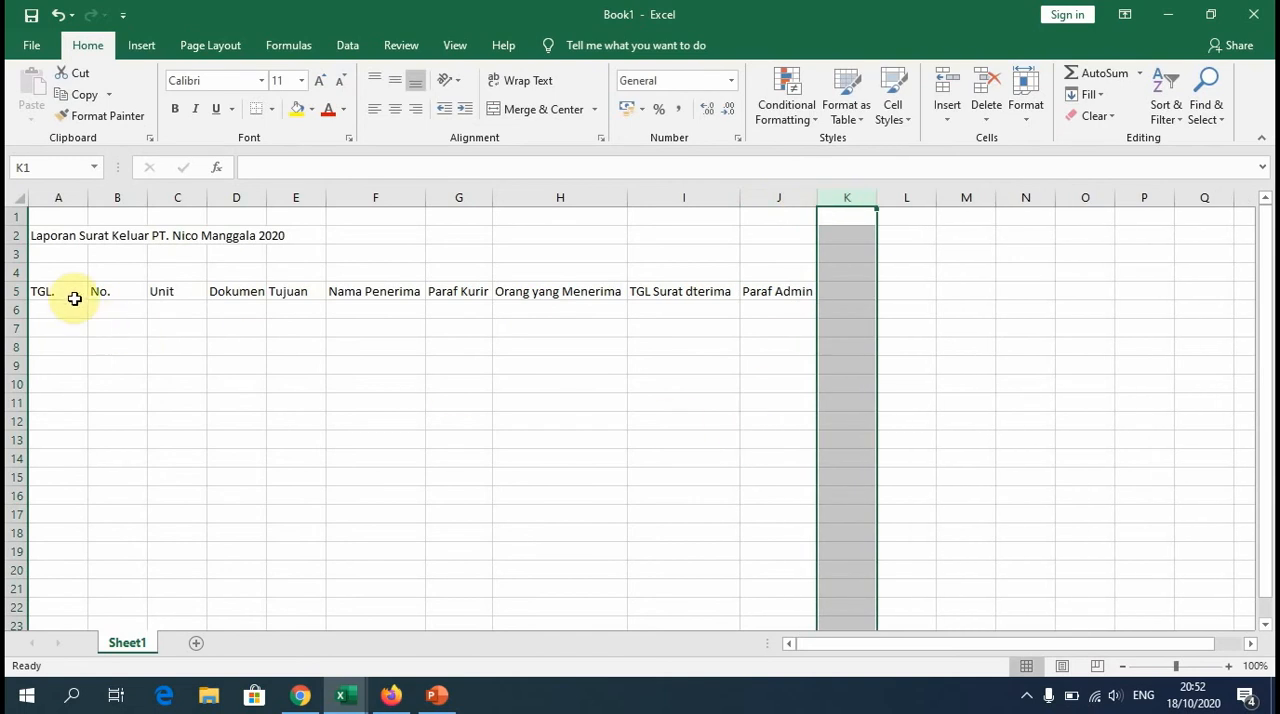
# Step: Merge and center the report title across cells A2 to J2 and make it bold
pyautogui.click(61, 239)
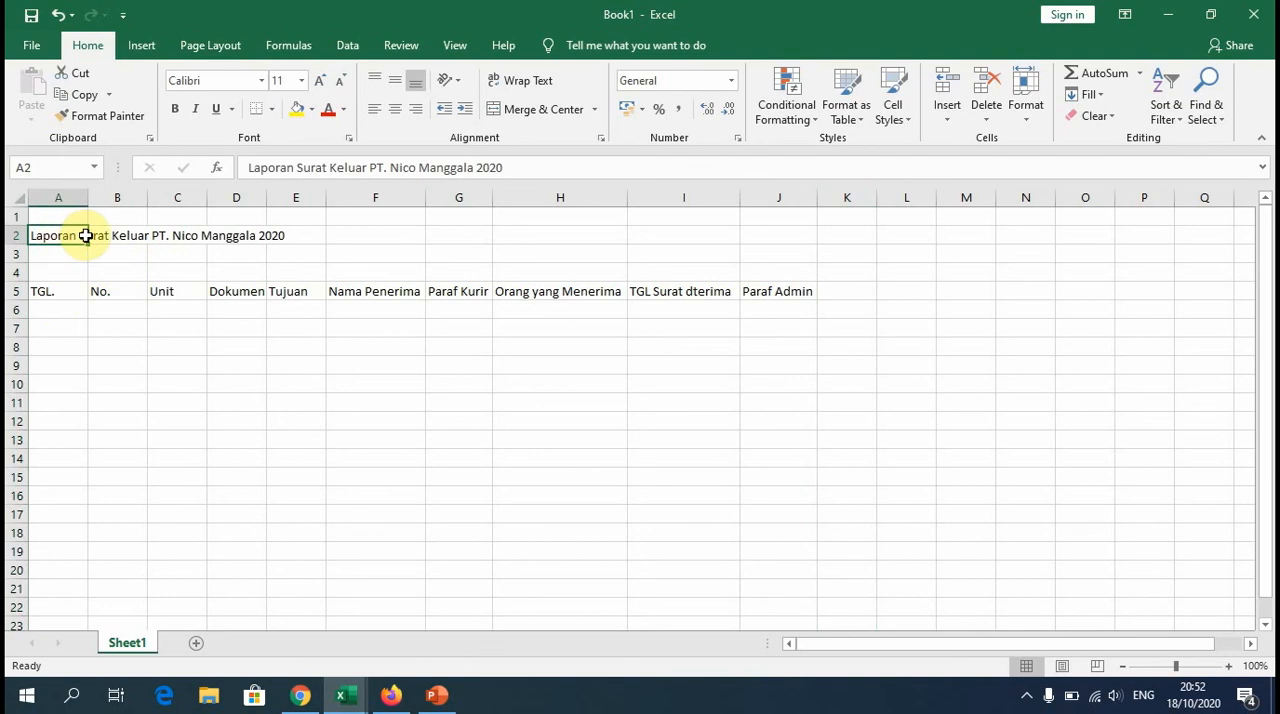
pyautogui.moveTo(86, 236); pyautogui.dragTo(809, 234)
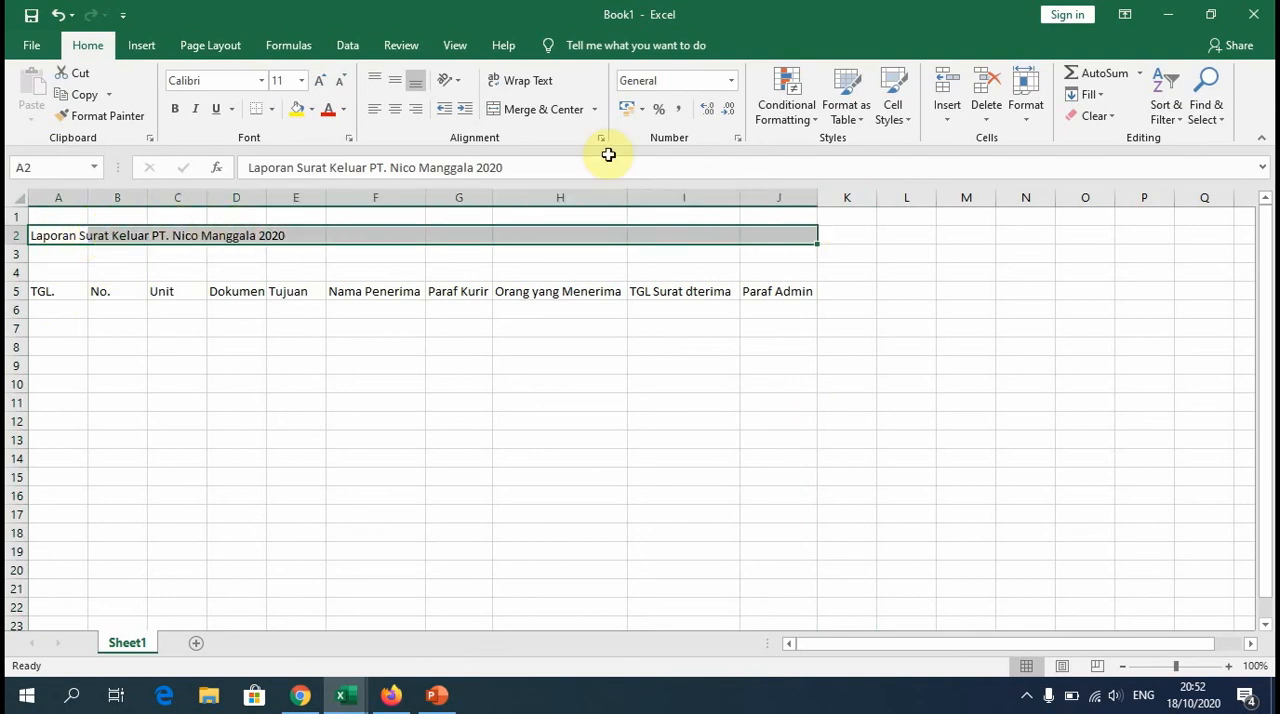
pyautogui.click(529, 112)
pyautogui.click(571, 408)
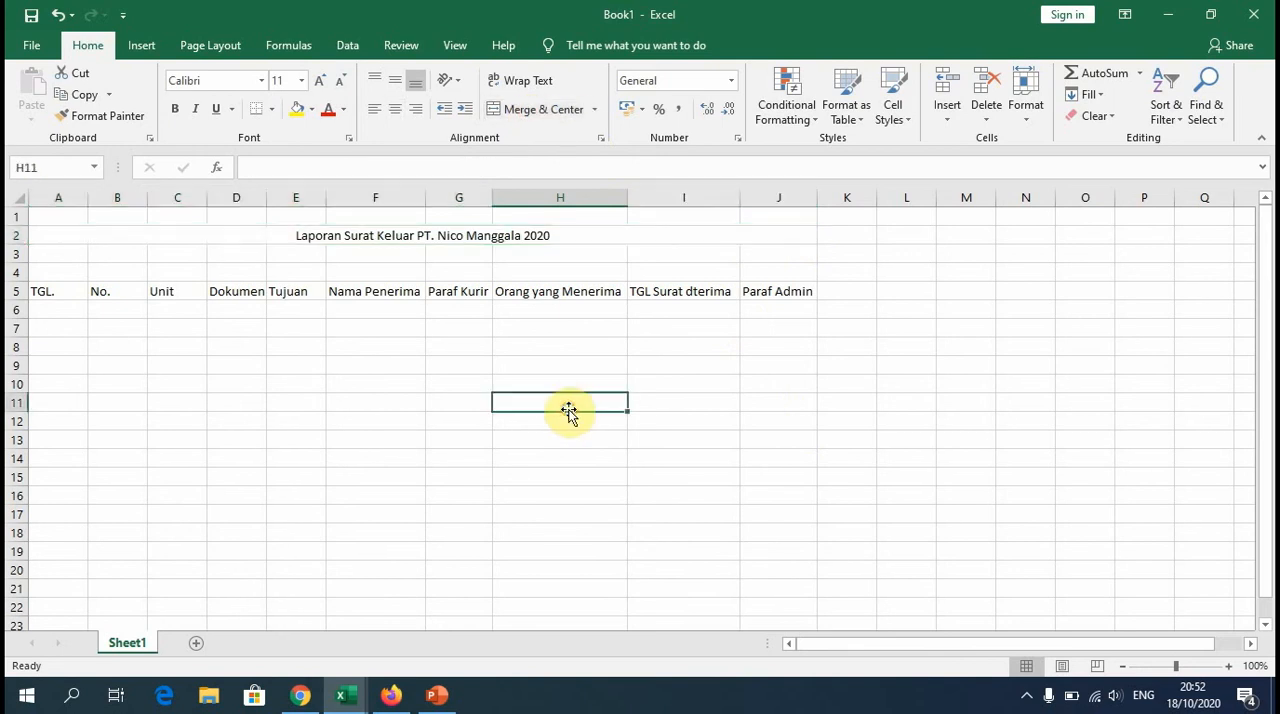
pyautogui.click(461, 234)
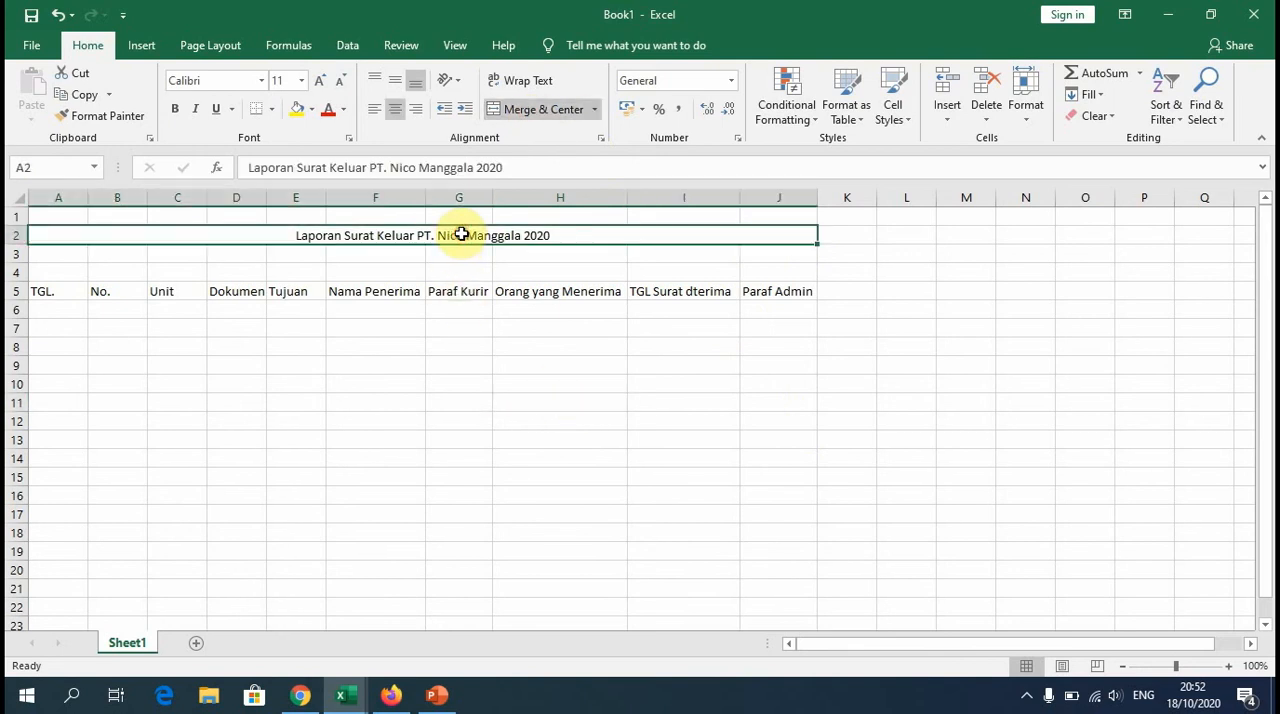
pyautogui.click(177, 109)
pyautogui.click(57, 309)
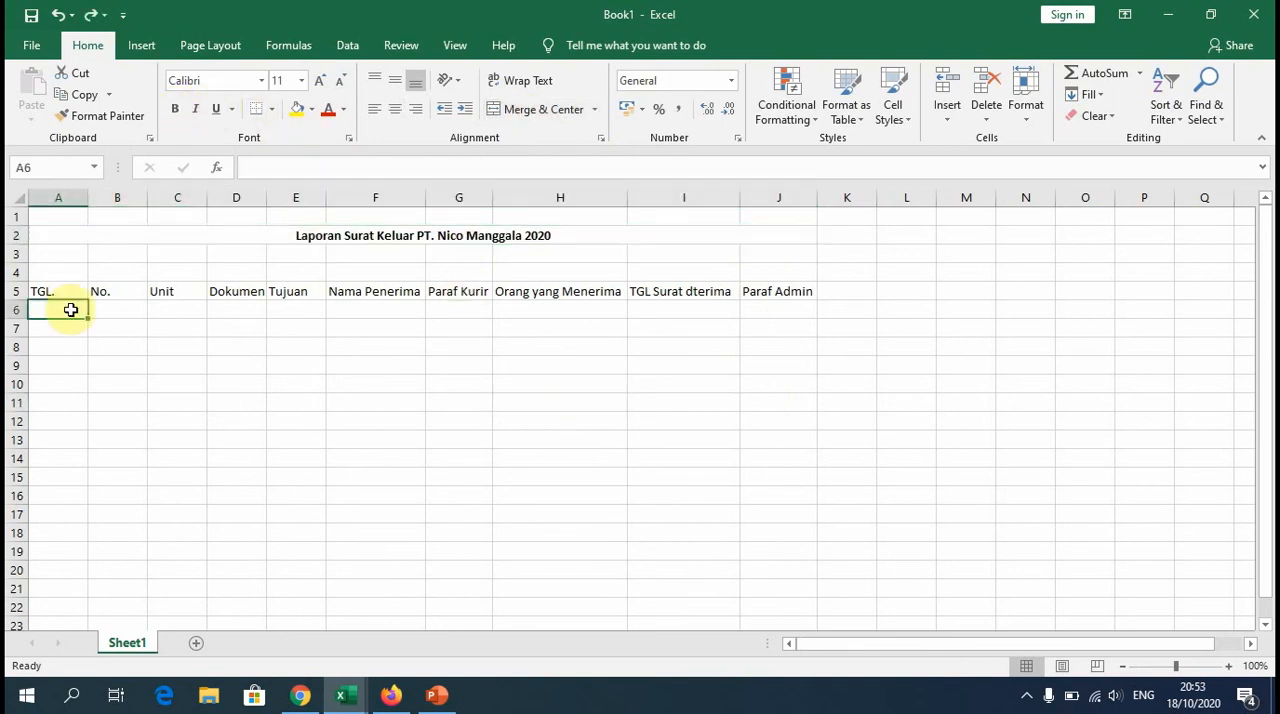
# Step: Rename the worksheet Sheet1 as Januari
pyautogui.rightClick(139, 648)
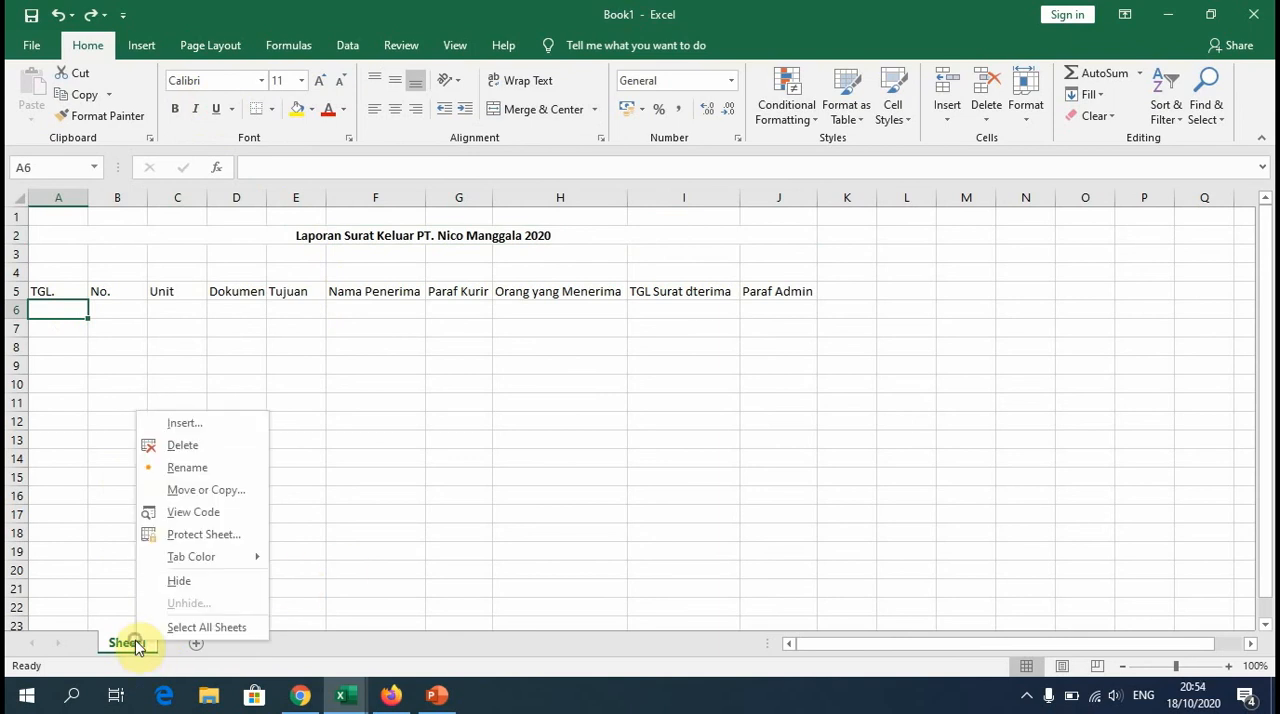
pyautogui.click(206, 468)
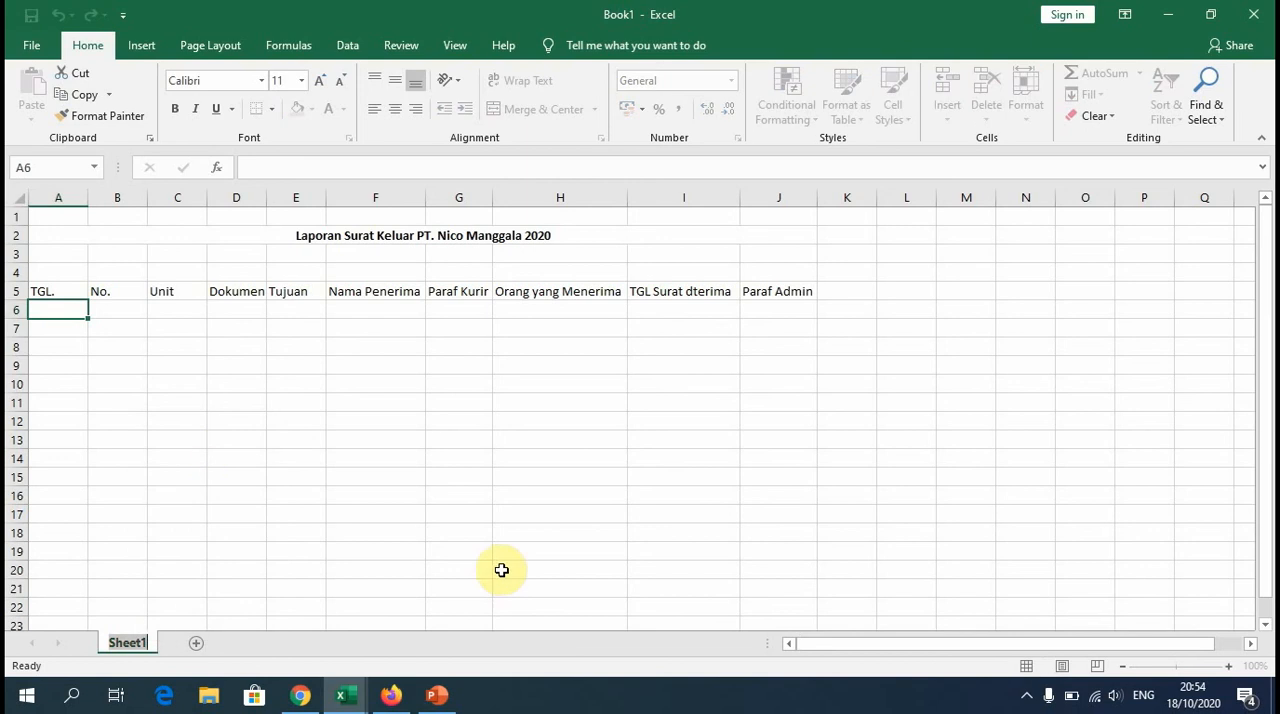
pyautogui.write('Januari')
# Step: Center the column headings in cells A5 to J5 horizontally
pyautogui.click(64, 290)
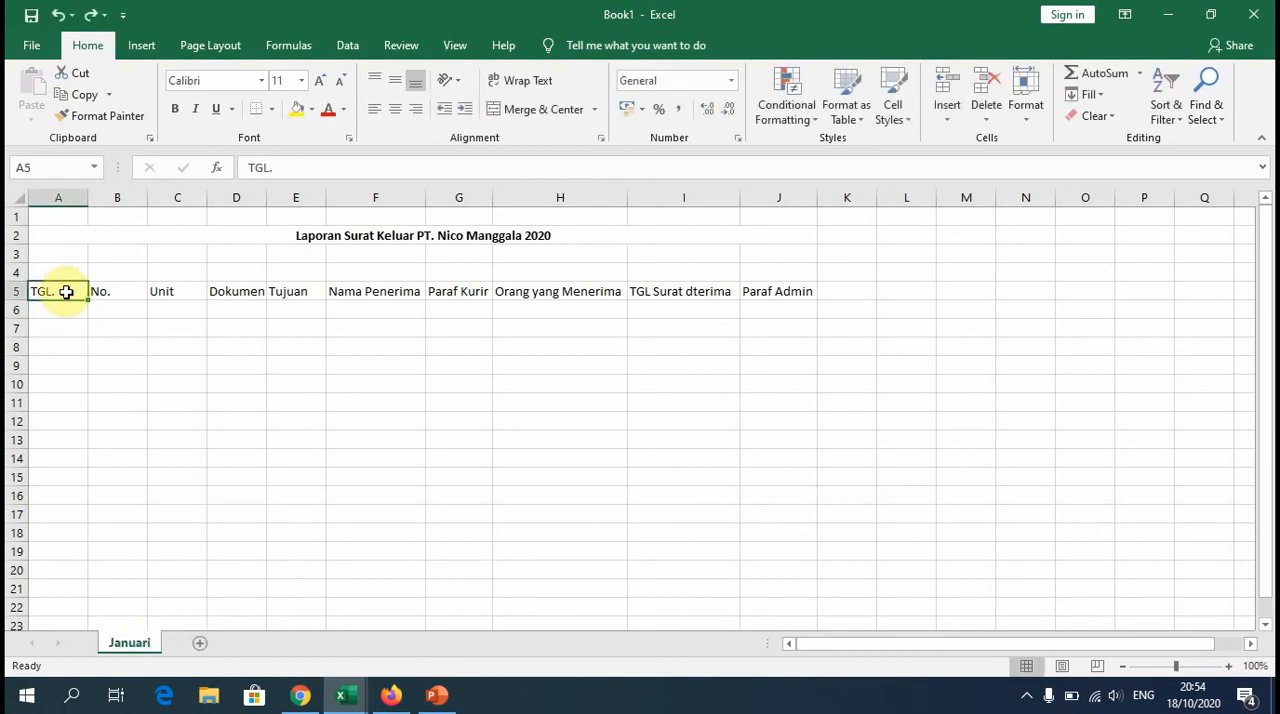
pyautogui.moveTo(66, 292); pyautogui.dragTo(775, 297)
pyautogui.click(395, 109)
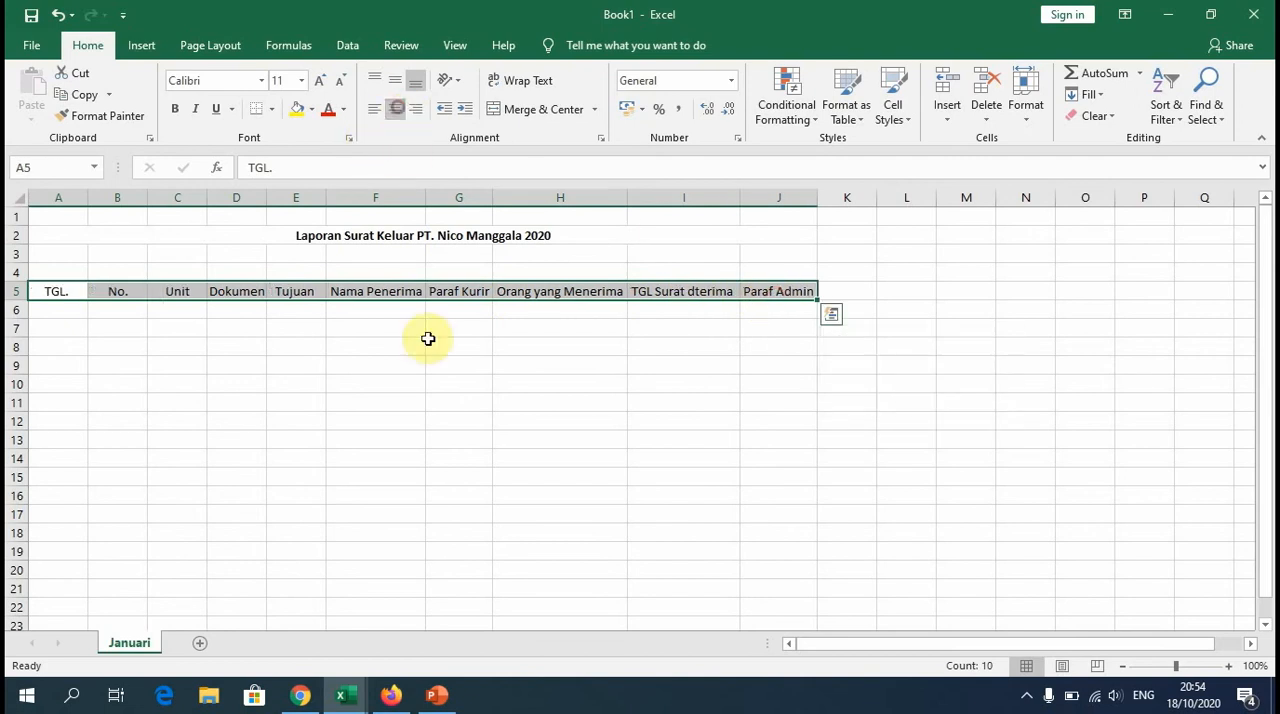
pyautogui.click(417, 419)
# Step: Format the whole of column A as a date with the 14-Mar-2012 type
pyautogui.click(70, 307)
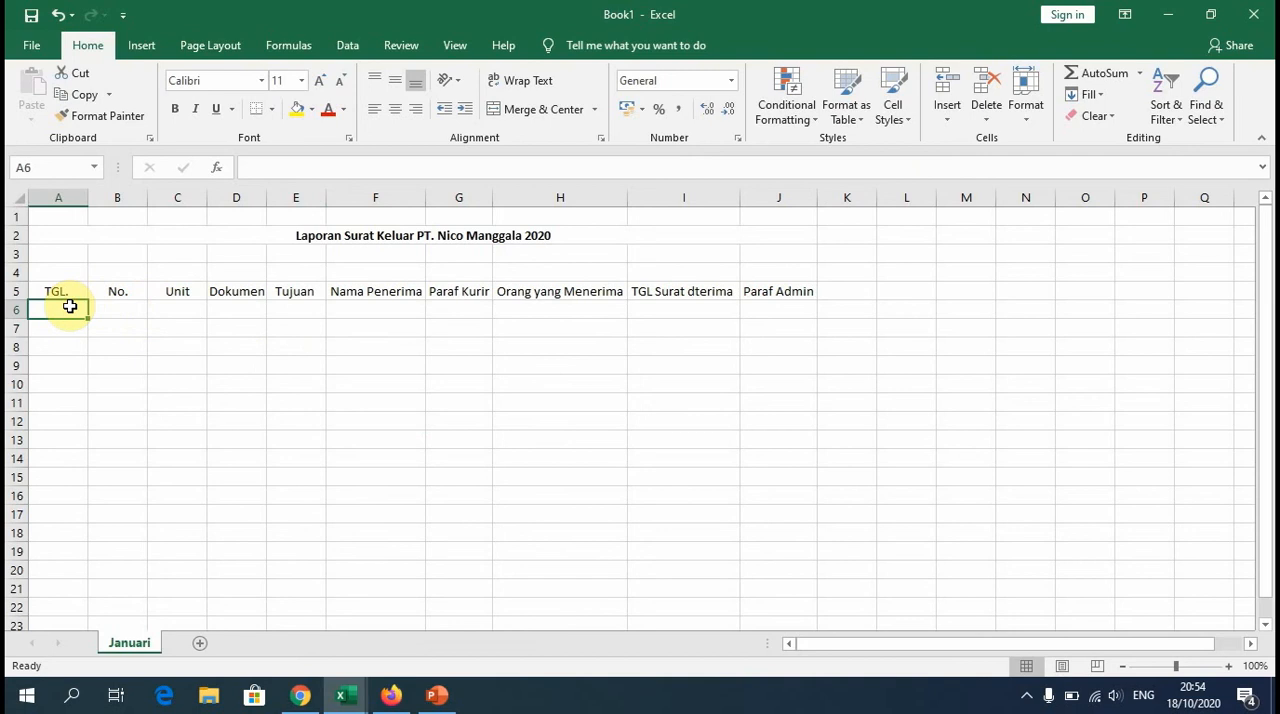
pyautogui.click(63, 196)
pyautogui.rightClick(63, 203)
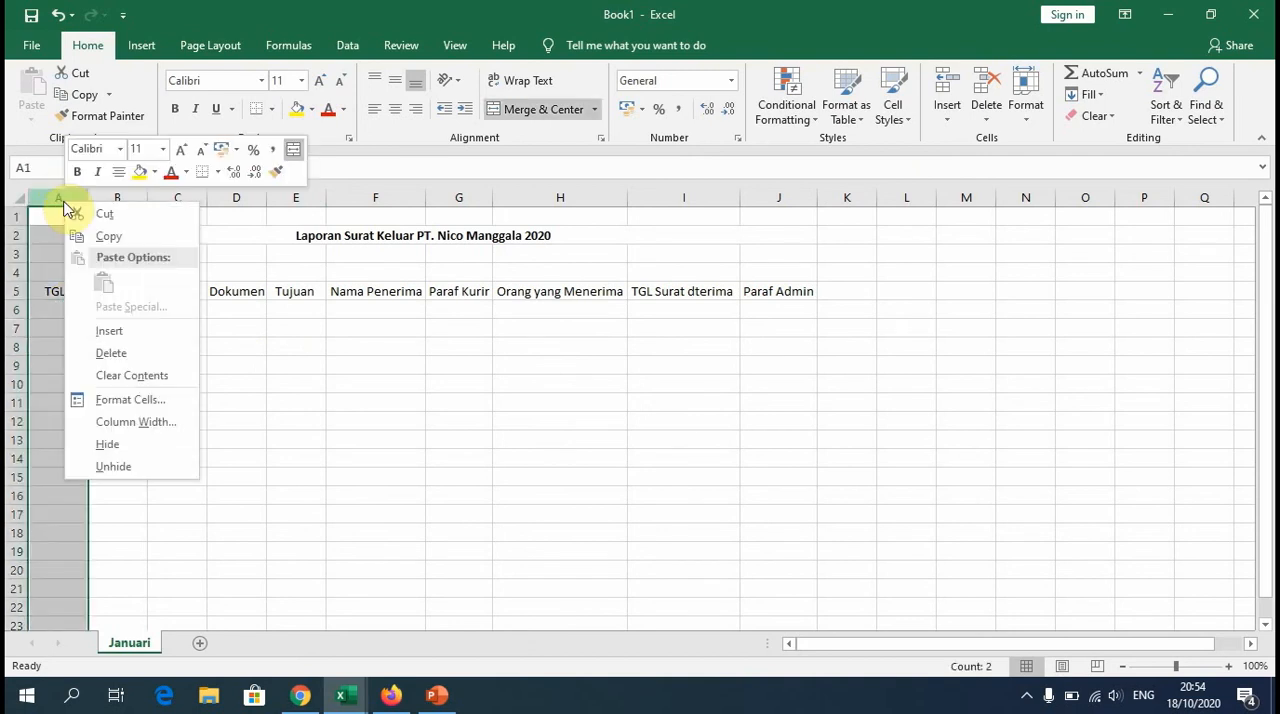
pyautogui.click(148, 400)
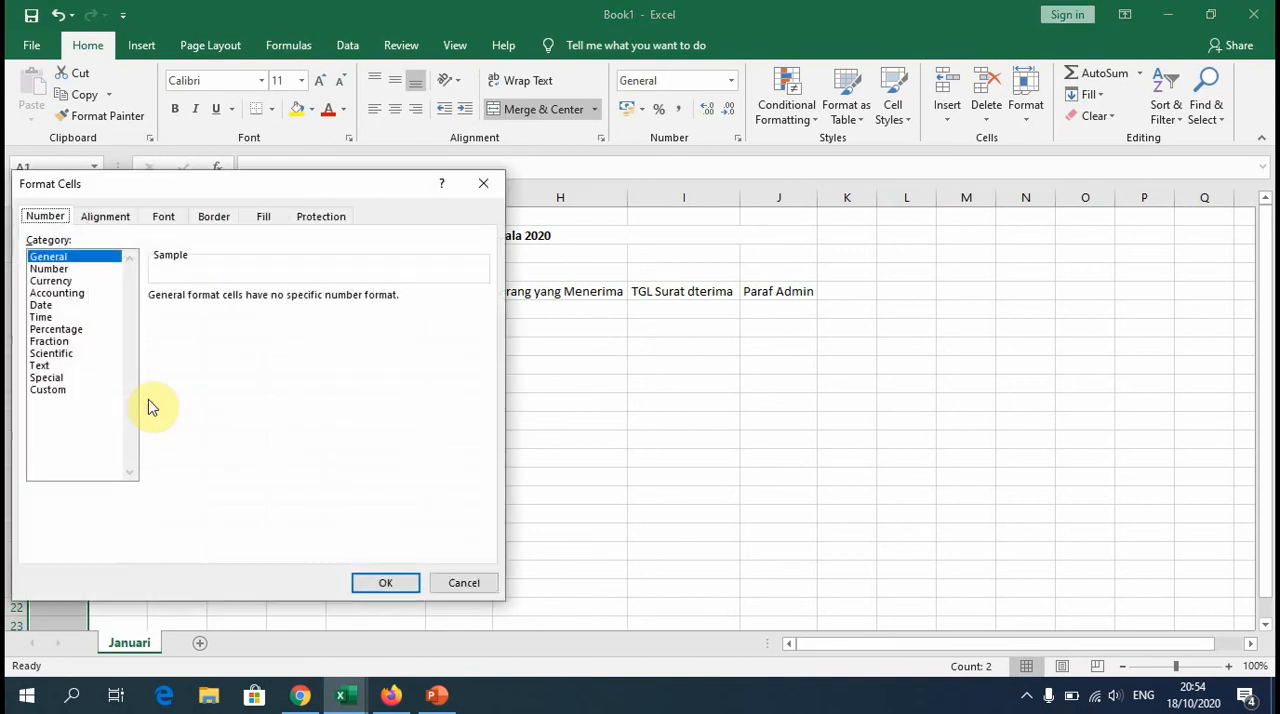
pyautogui.click(50, 305)
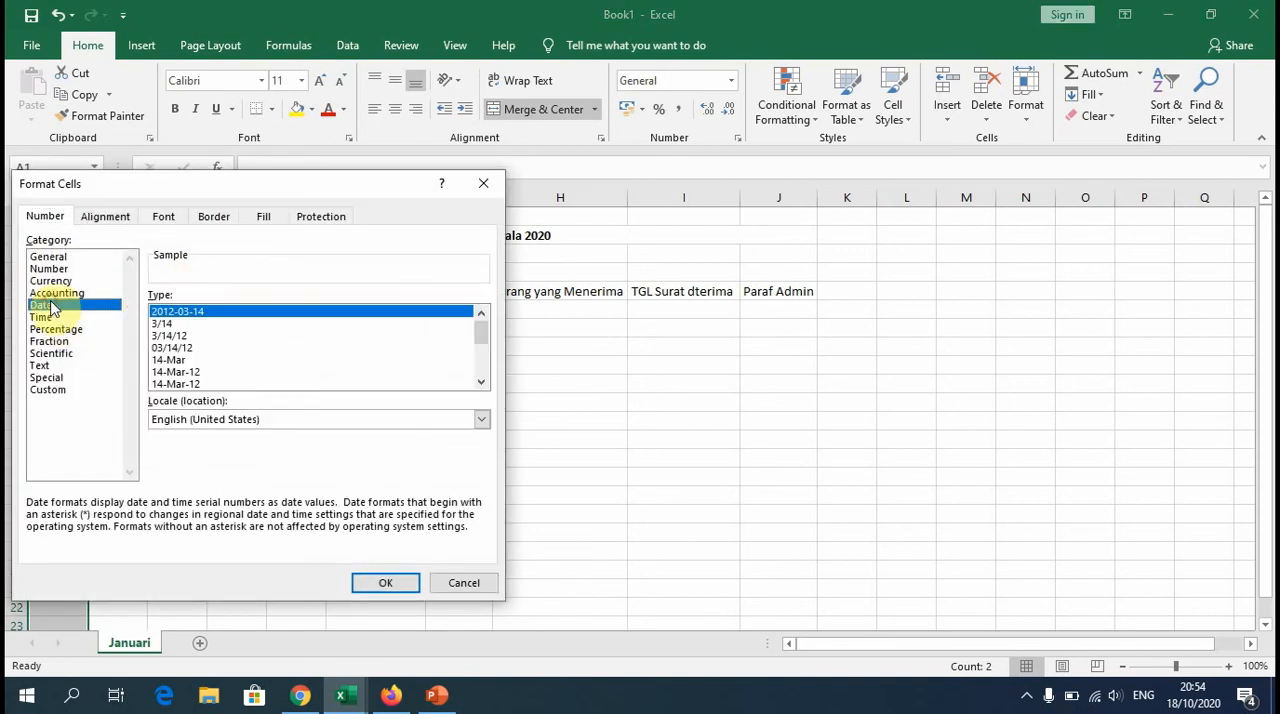
pyautogui.scroll(-5, 215, 369)
pyautogui.moveTo(481, 371)
pyautogui.mouseDown()
pyautogui.moveTo(482, 347)
pyautogui.moveTo(480, 380)
pyautogui.mouseUp()
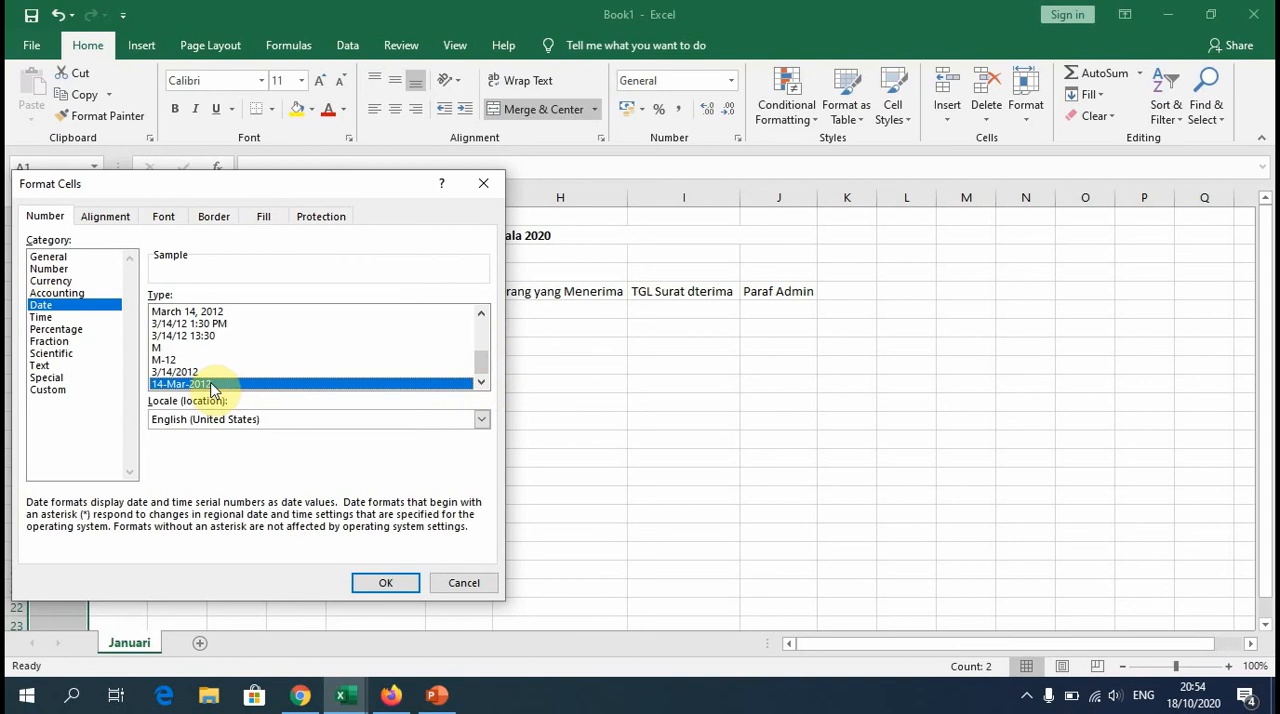
pyautogui.click(385, 584)
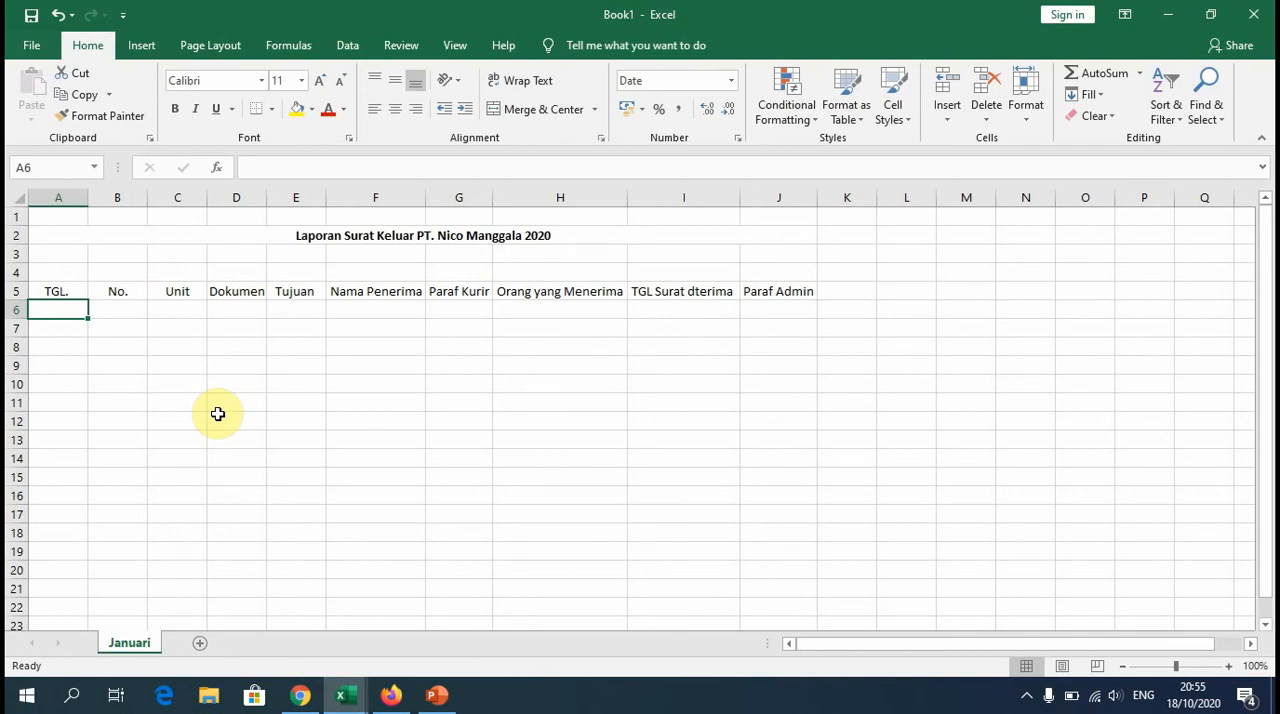
# Step: Enter the date 3 January 2020 in cell A6 and the number 1 in cell B6
pyautogui.write('03/01/20')
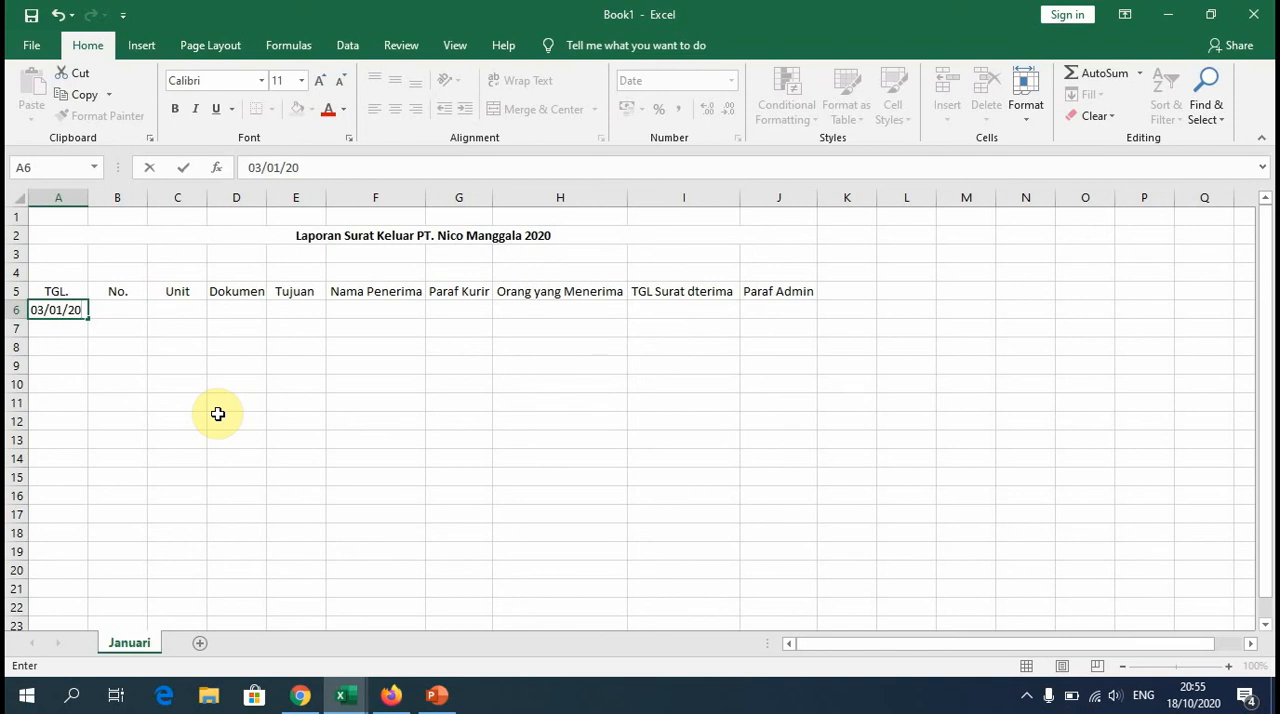
pyautogui.press('Return')
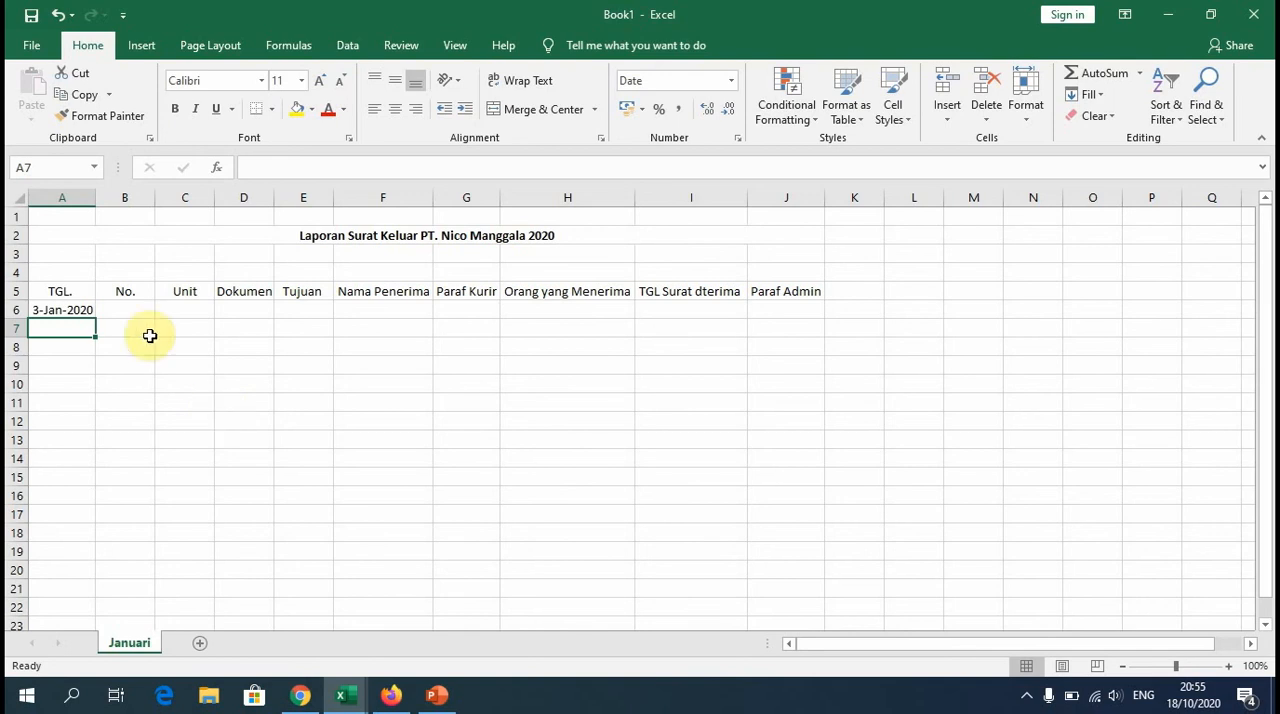
pyautogui.click(136, 308)
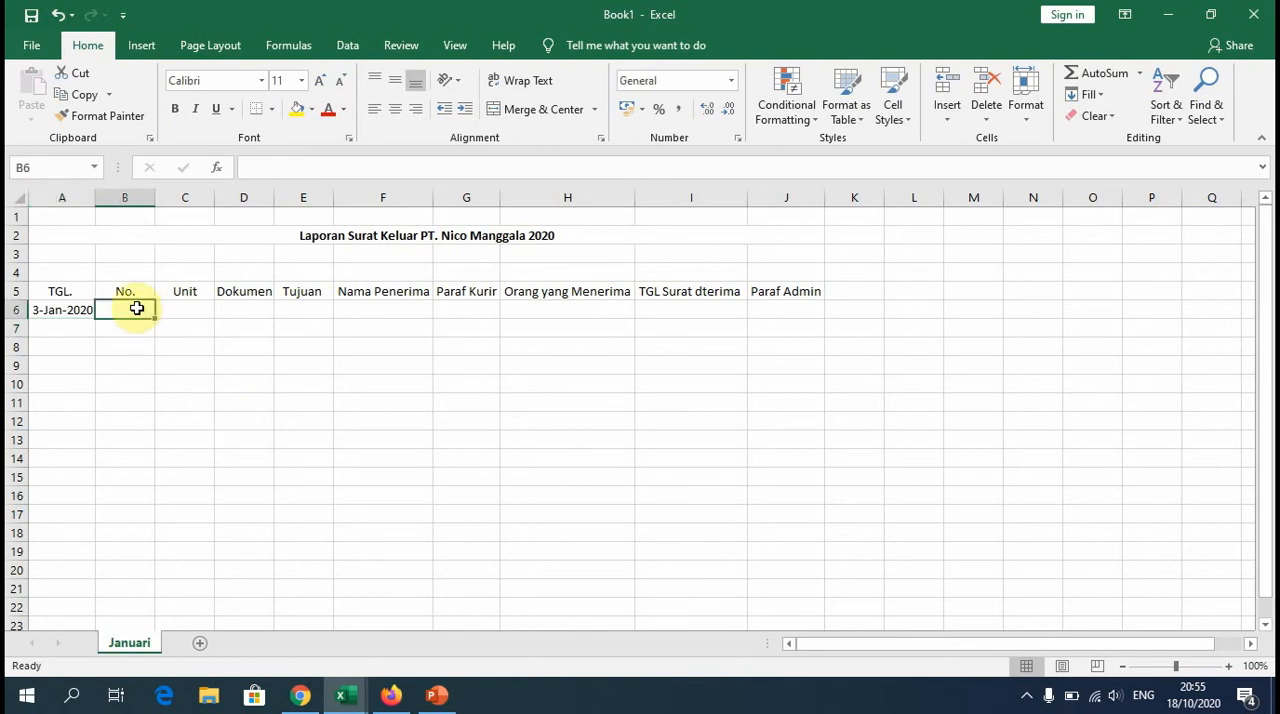
pyautogui.write('1')
pyautogui.click(184, 384)
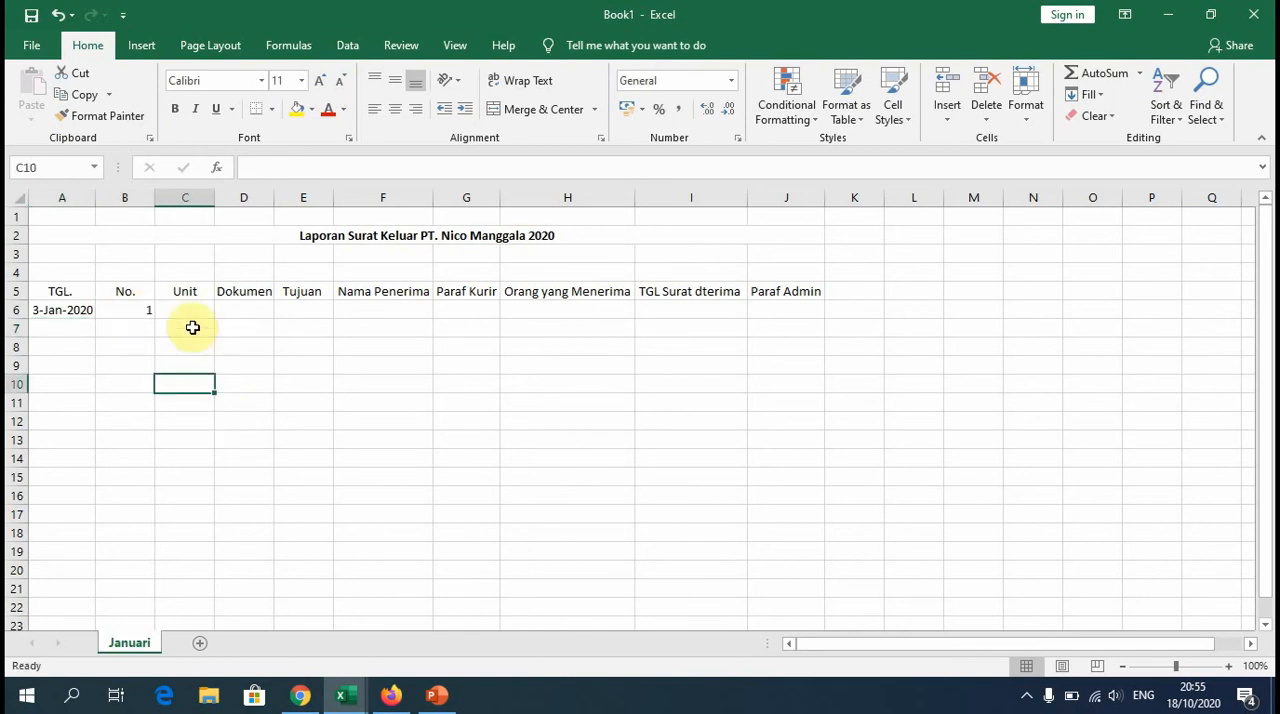
# Step: Center the contents of the whole No. column (column B) horizontally
pyautogui.click(140, 312)
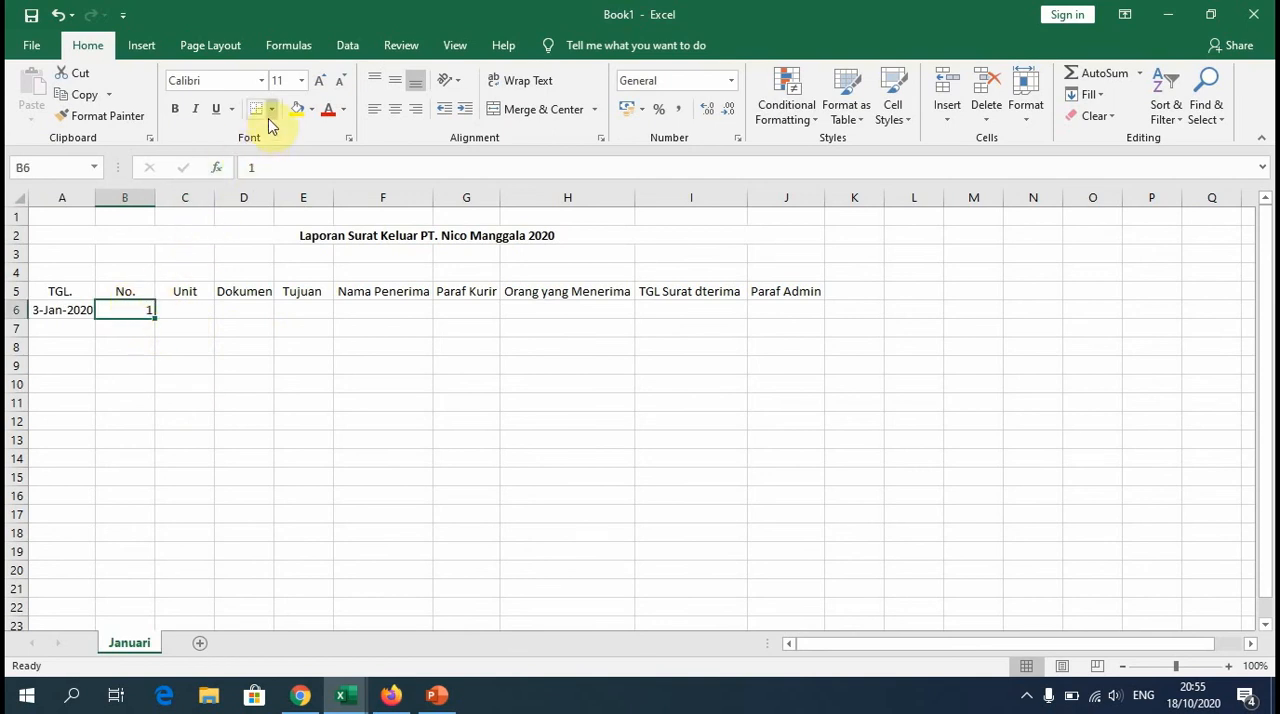
pyautogui.click(124, 197)
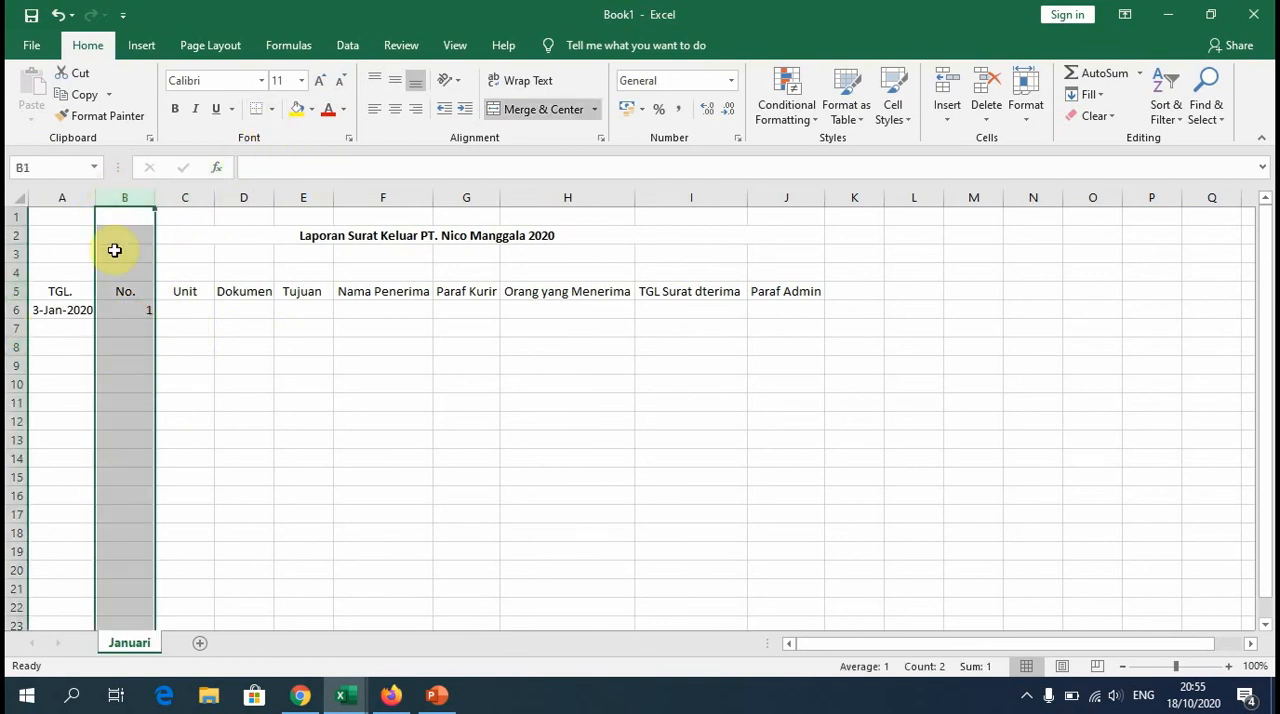
pyautogui.click(396, 110)
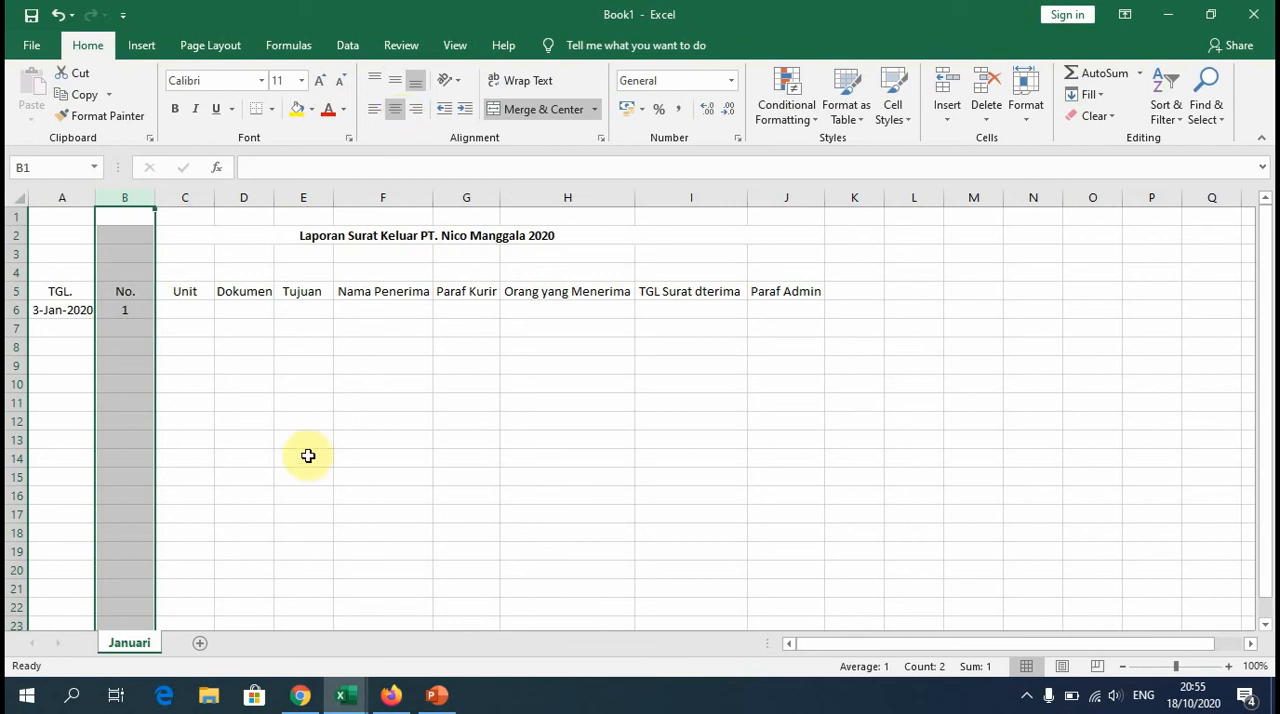
pyautogui.click(305, 441)
# Step: Widen the Paraf Kurir column (G) and the Nama Penerima column (F) slightly
pyautogui.moveTo(500, 197); pyautogui.dragTo(521, 194)
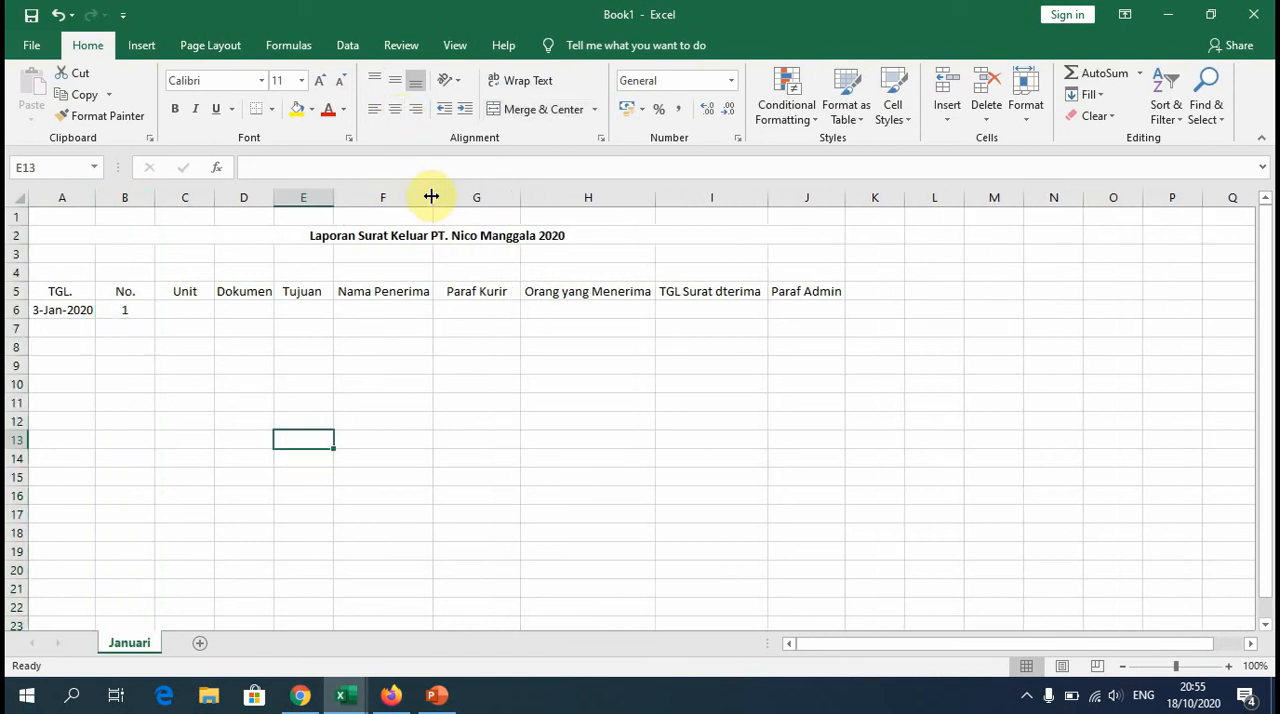
pyautogui.moveTo(433, 194); pyautogui.dragTo(458, 194)
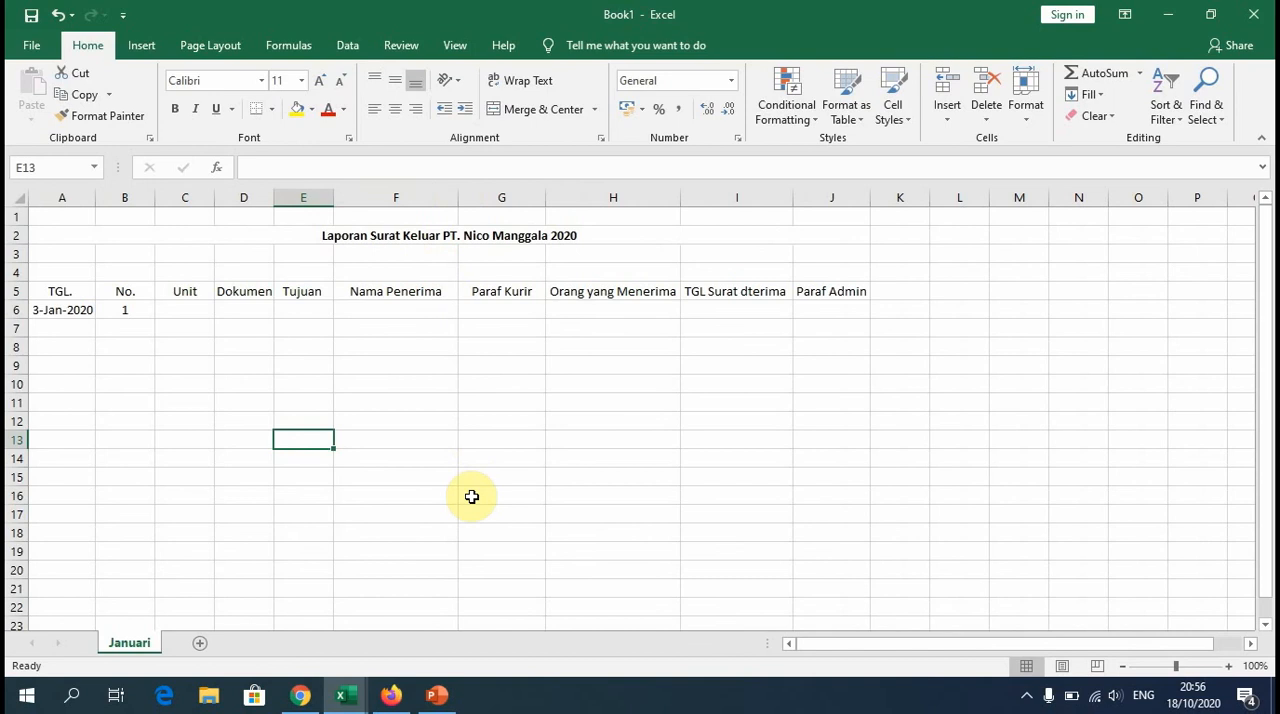
# Step: Apply all borders to the table range A5:J14
pyautogui.moveTo(61, 291); pyautogui.dragTo(841, 454)
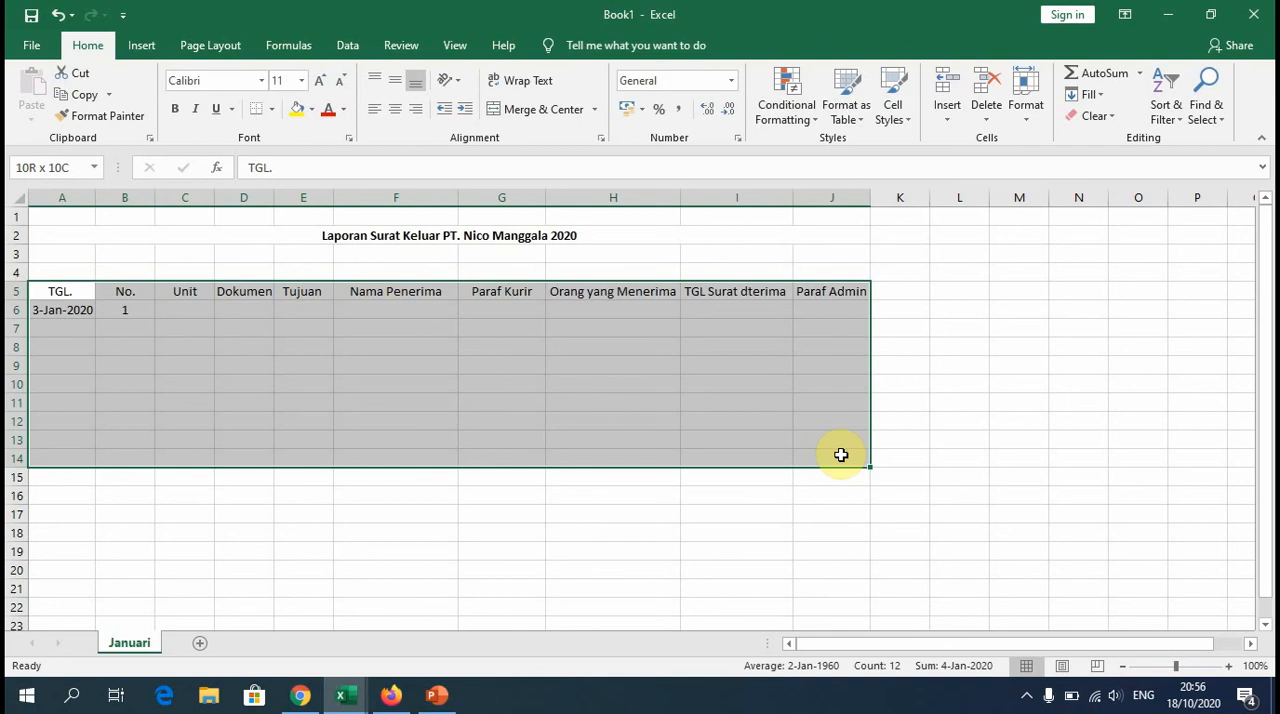
pyautogui.moveTo(841, 454); pyautogui.dragTo(841, 455)
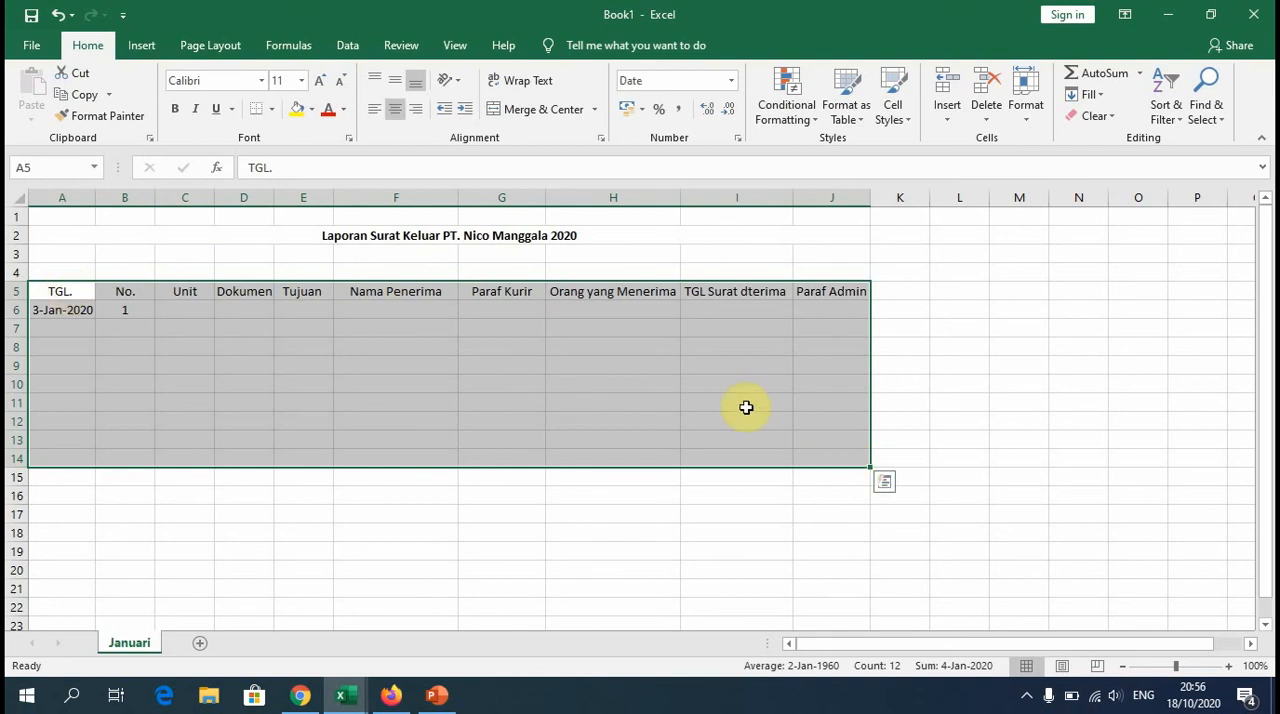
pyautogui.click(271, 109)
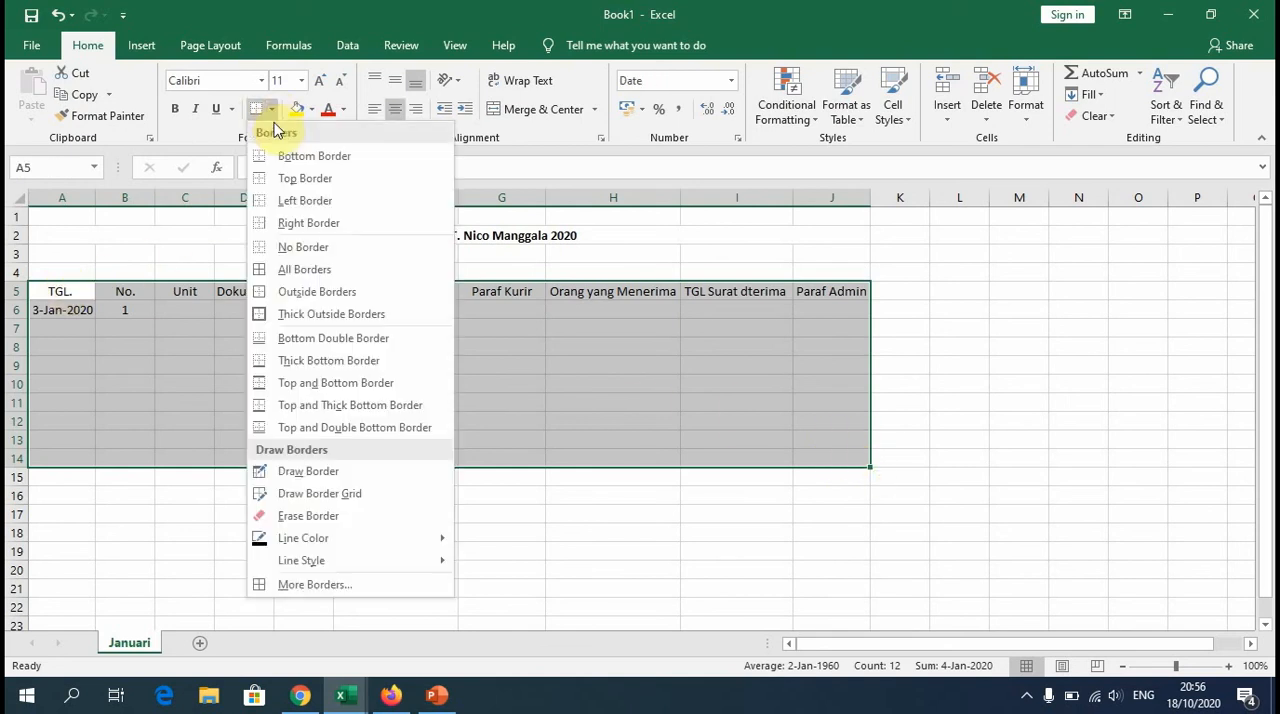
pyautogui.click(309, 270)
pyautogui.click(343, 360)
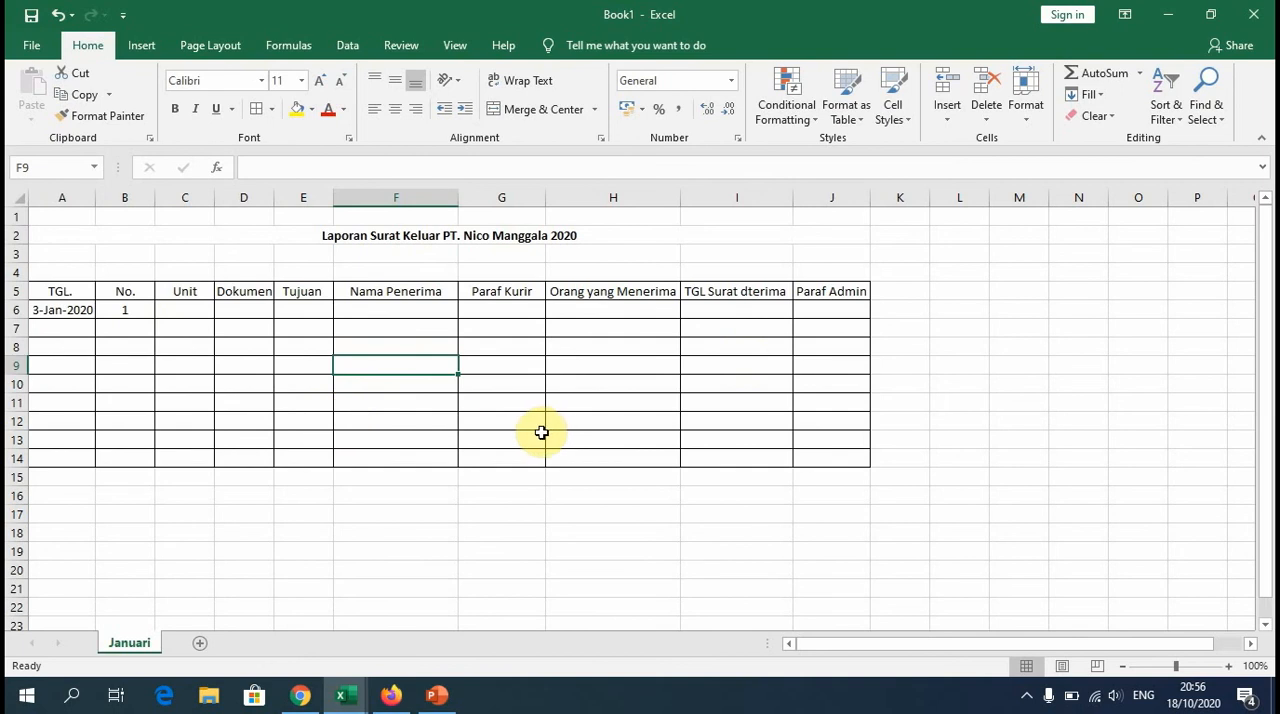
# Step: Switch to laporan surat keluar.xlsx and copy the January records in B6:F10, from the No. through the Nama Penerima column
pyautogui.moveTo(347, 693)
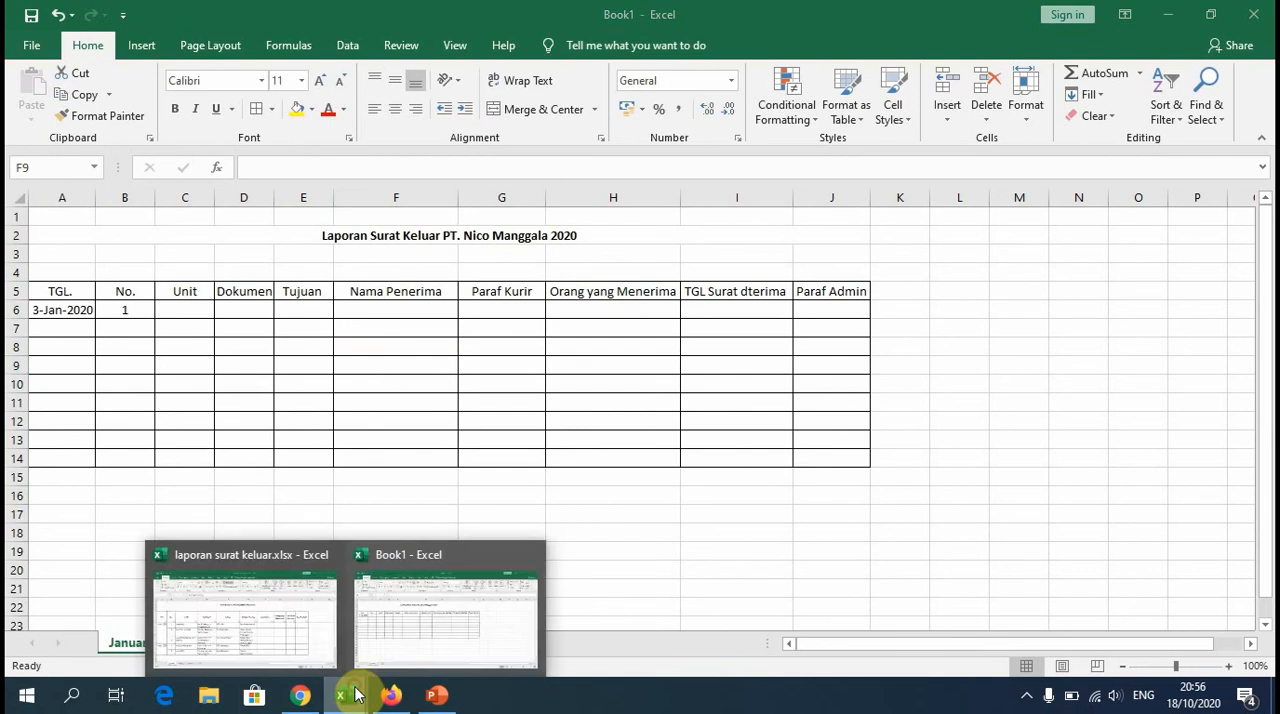
pyautogui.click(288, 632)
pyautogui.moveTo(121, 379); pyautogui.dragTo(683, 565)
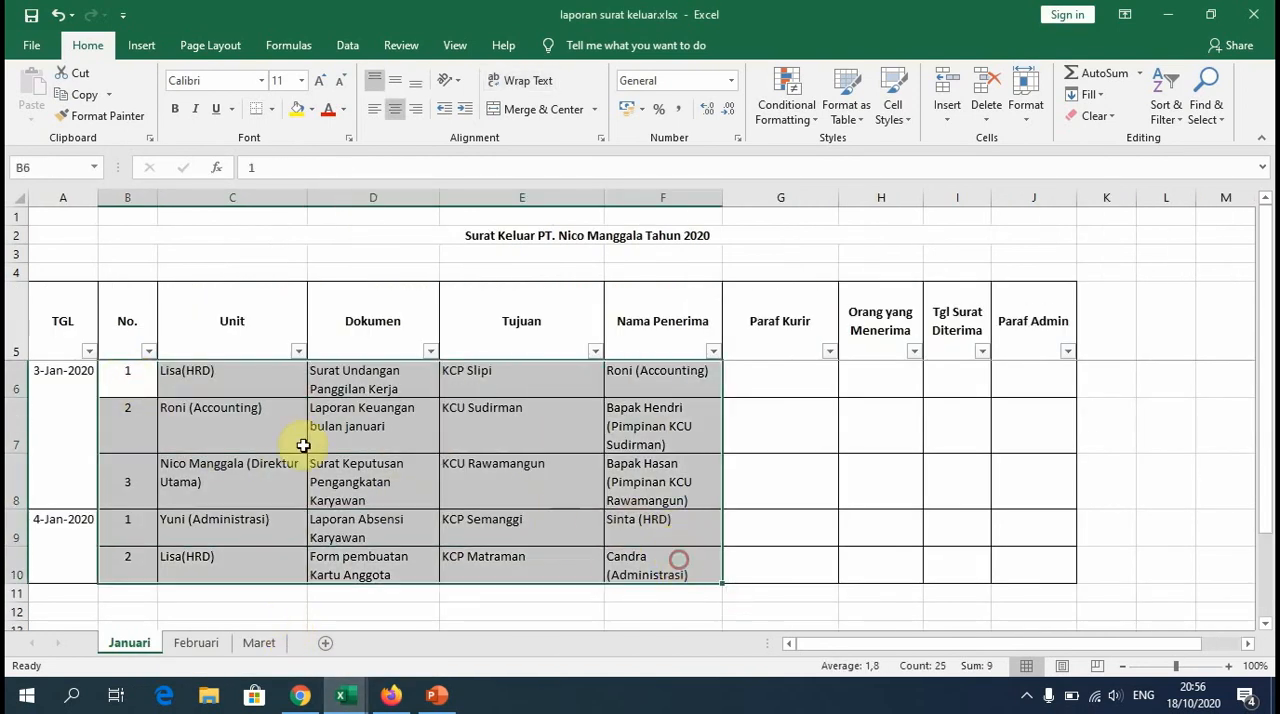
pyautogui.rightClick(126, 372)
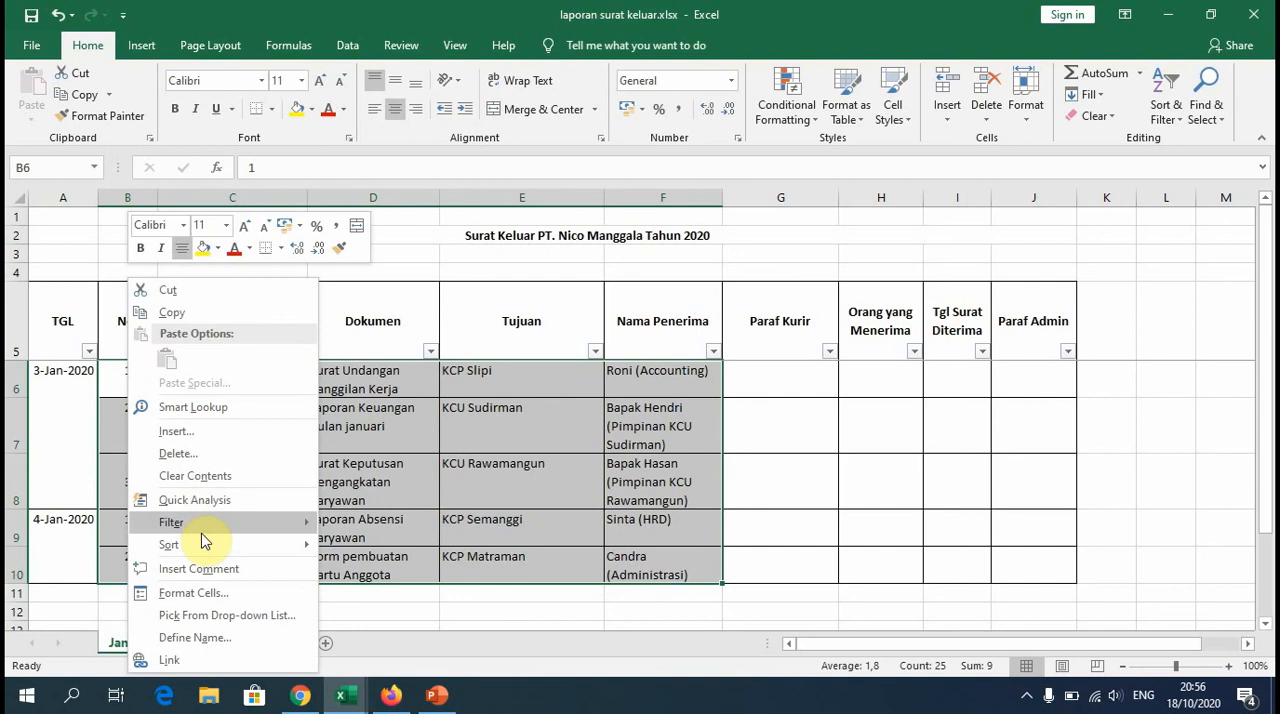
pyautogui.click(172, 312)
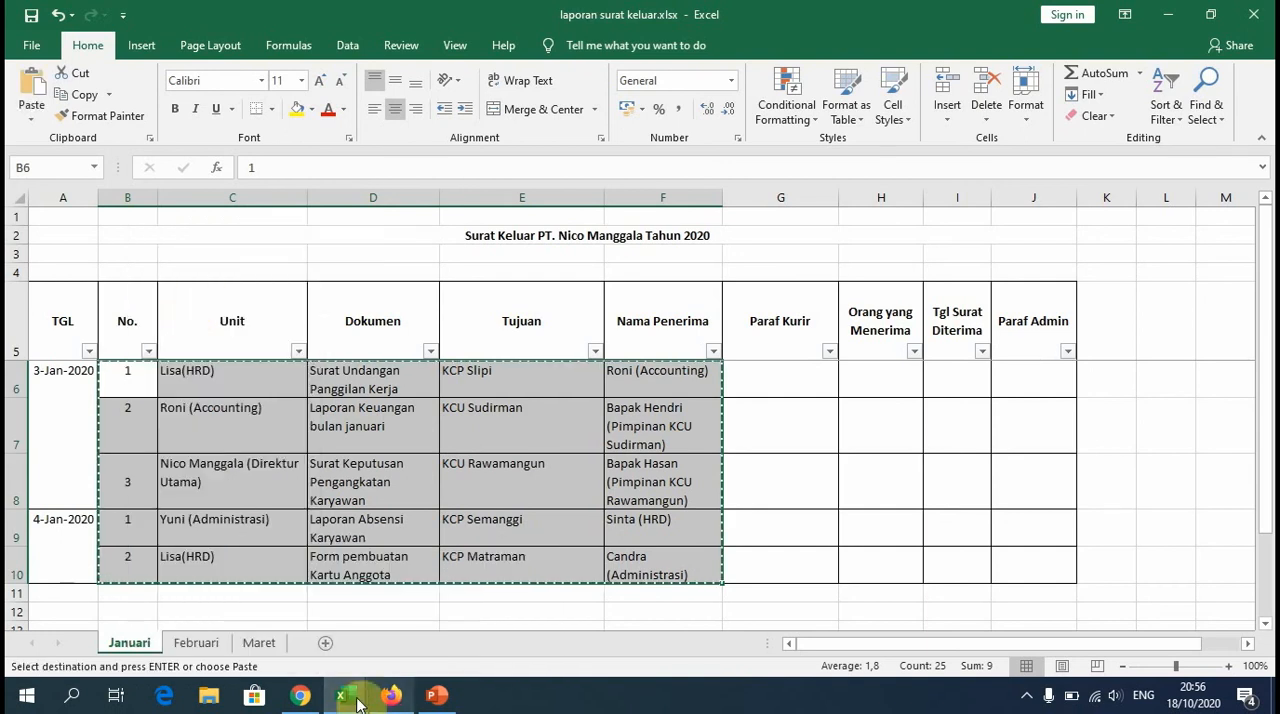
# Step: Return to the Book1 workbook and paste the copied letter records starting at cell B6
pyautogui.moveTo(345, 700)
pyautogui.click(391, 628)
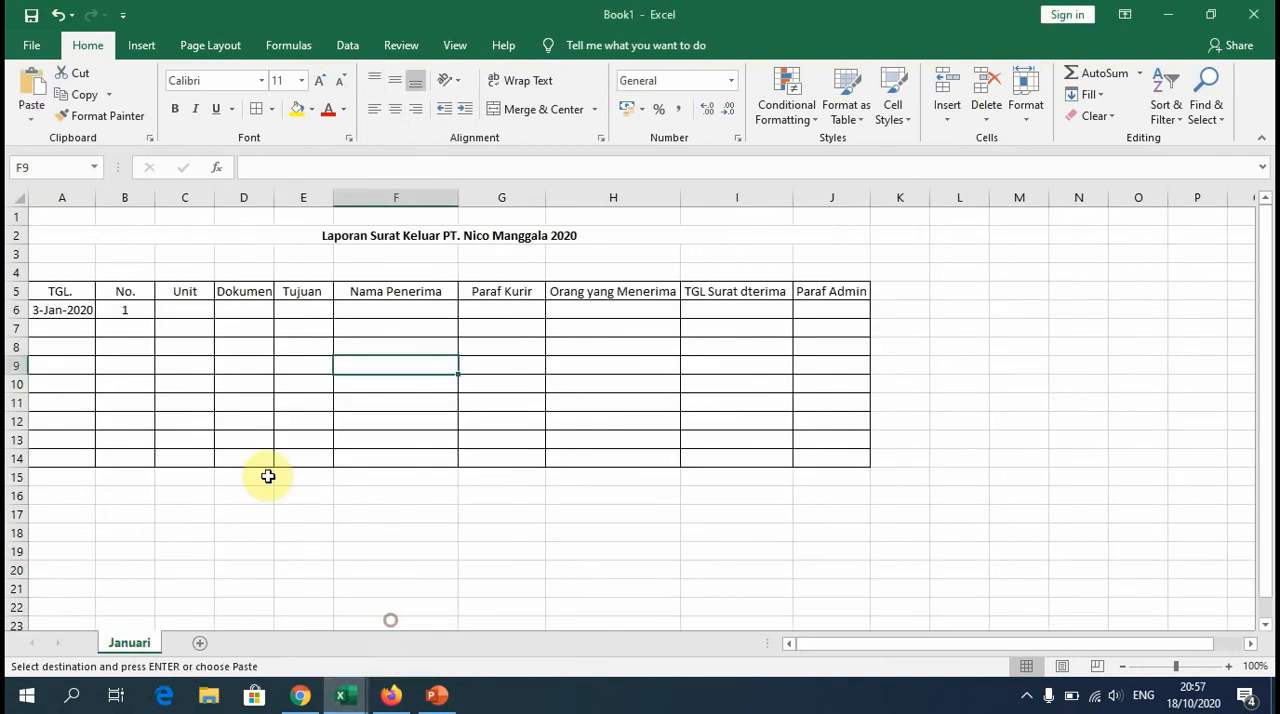
pyautogui.rightClick(136, 311)
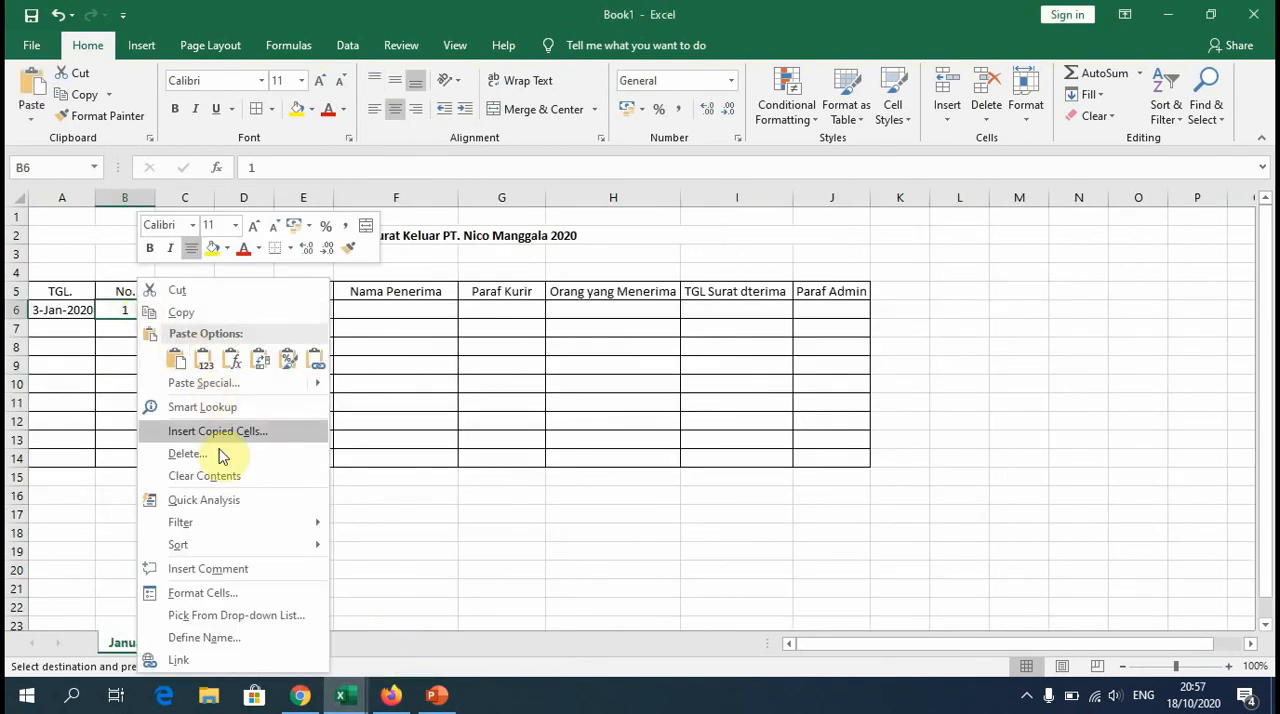
pyautogui.click(178, 357)
pyautogui.click(394, 457)
pyautogui.scroll(-3, 394, 462)
pyautogui.scroll(2, 394, 466)
# Step: Top-align the 3-Jan-2020 date in cell A6
pyautogui.click(74, 291)
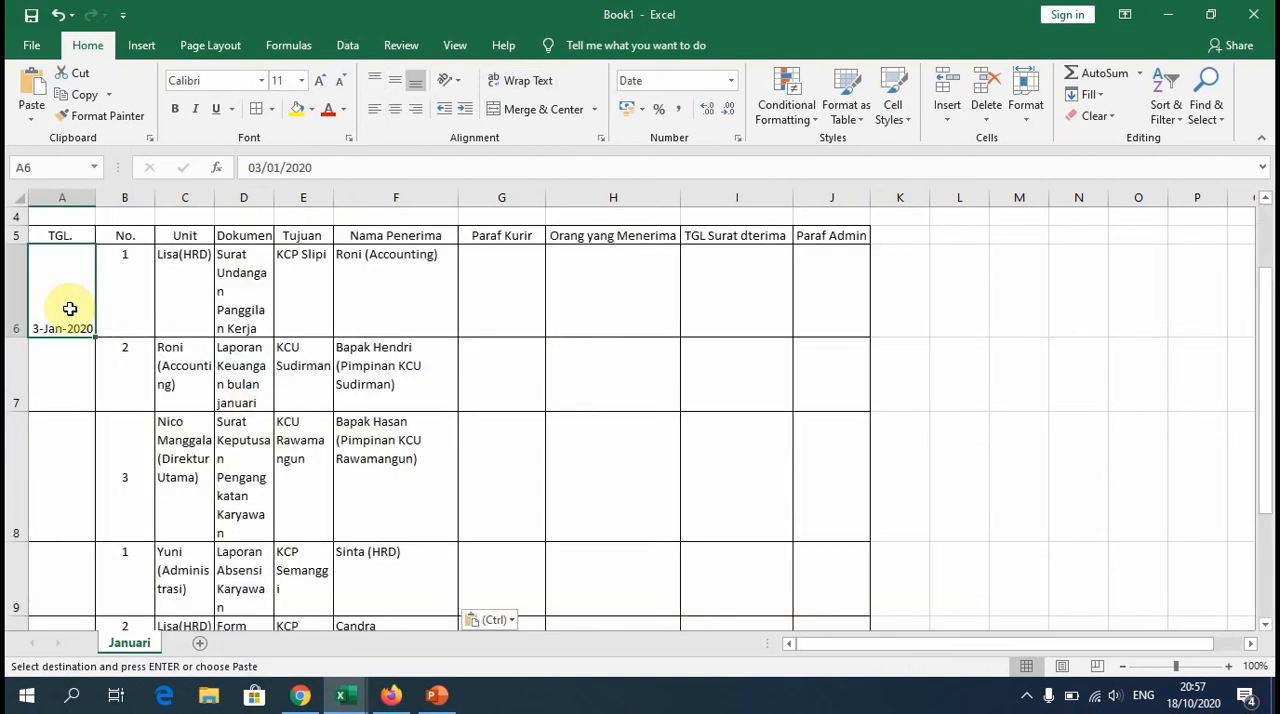
pyautogui.click(377, 84)
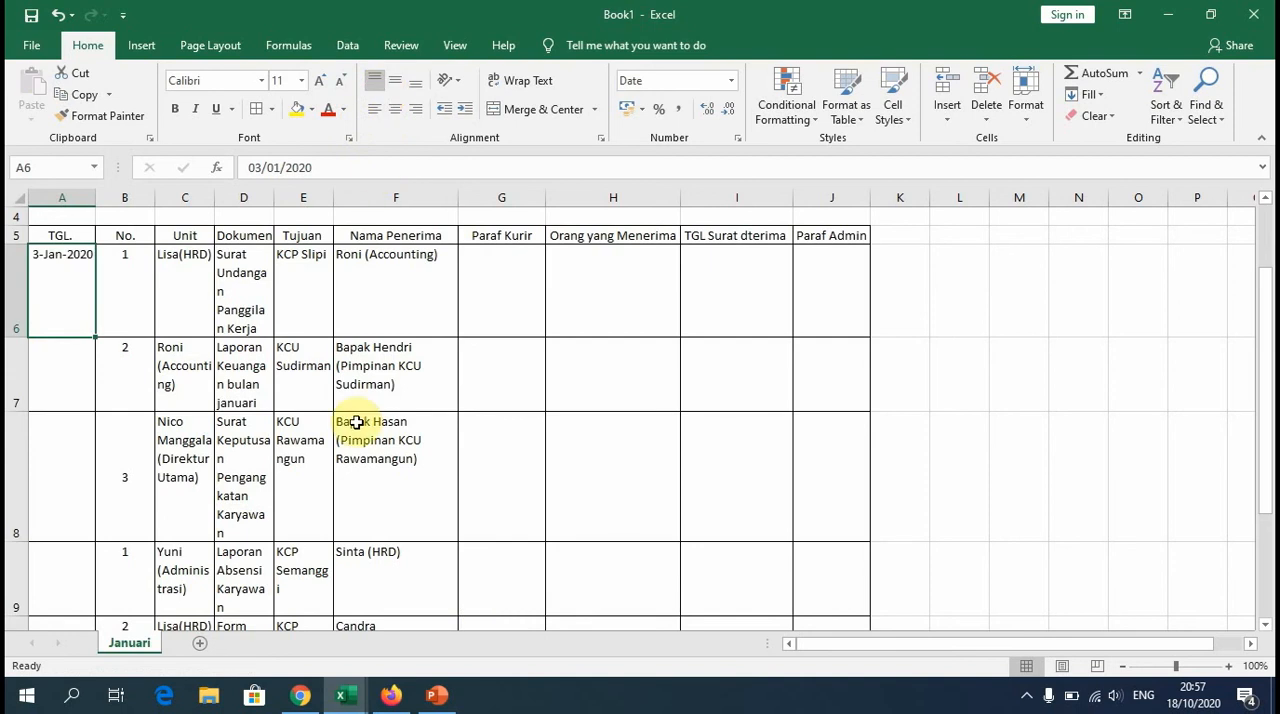
pyautogui.scroll(1, 457, 414)
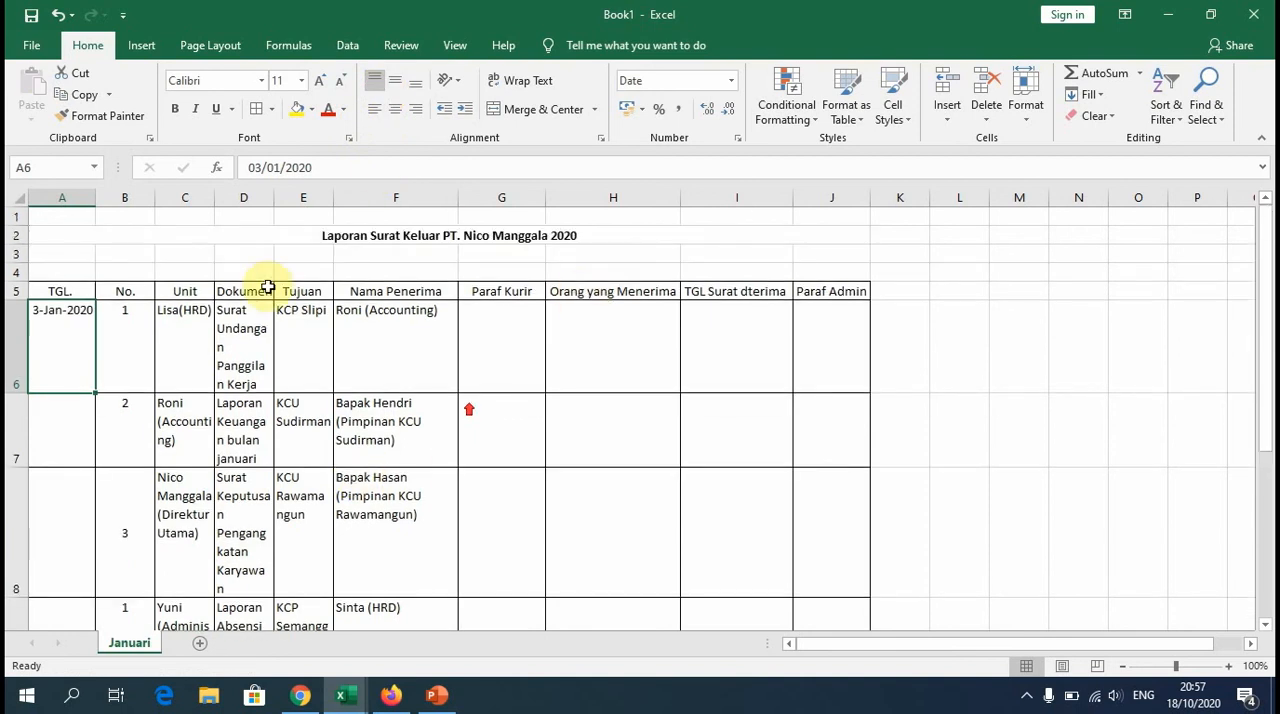
# Step: Turn on text wrapping for the header row A5:J5
pyautogui.click(48, 289)
pyautogui.moveTo(48, 289); pyautogui.dragTo(851, 294)
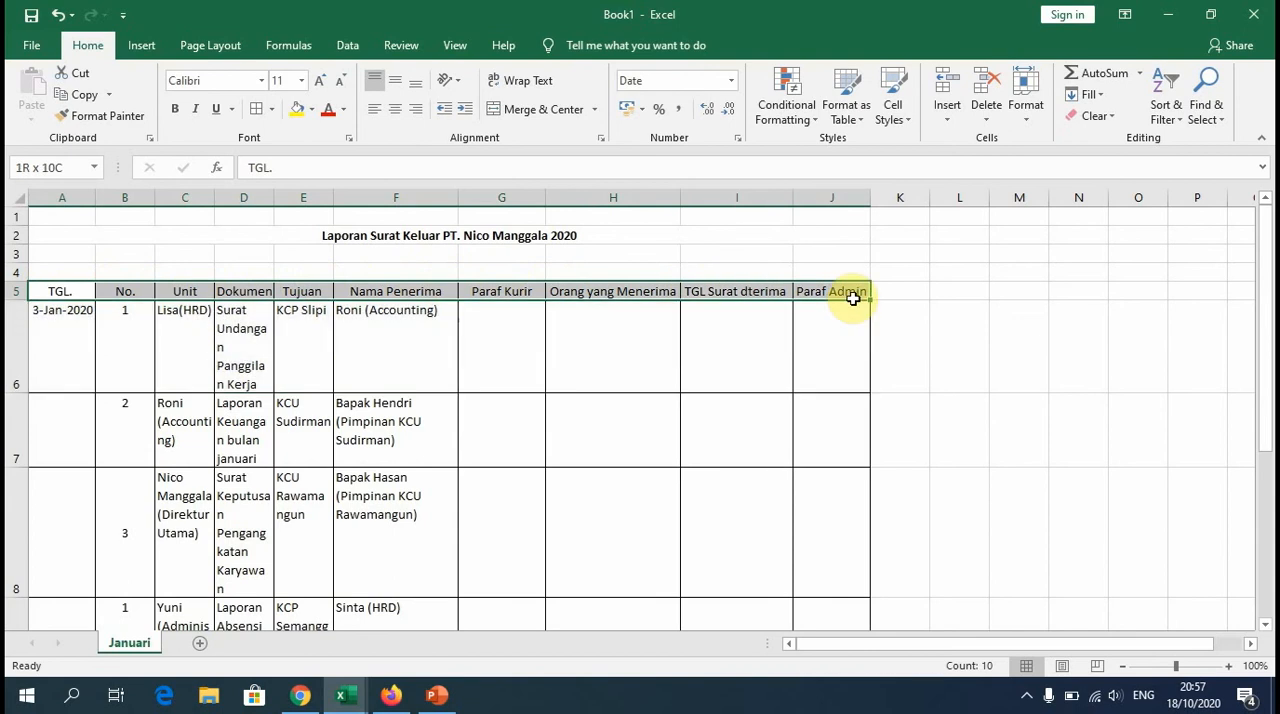
pyautogui.click(519, 84)
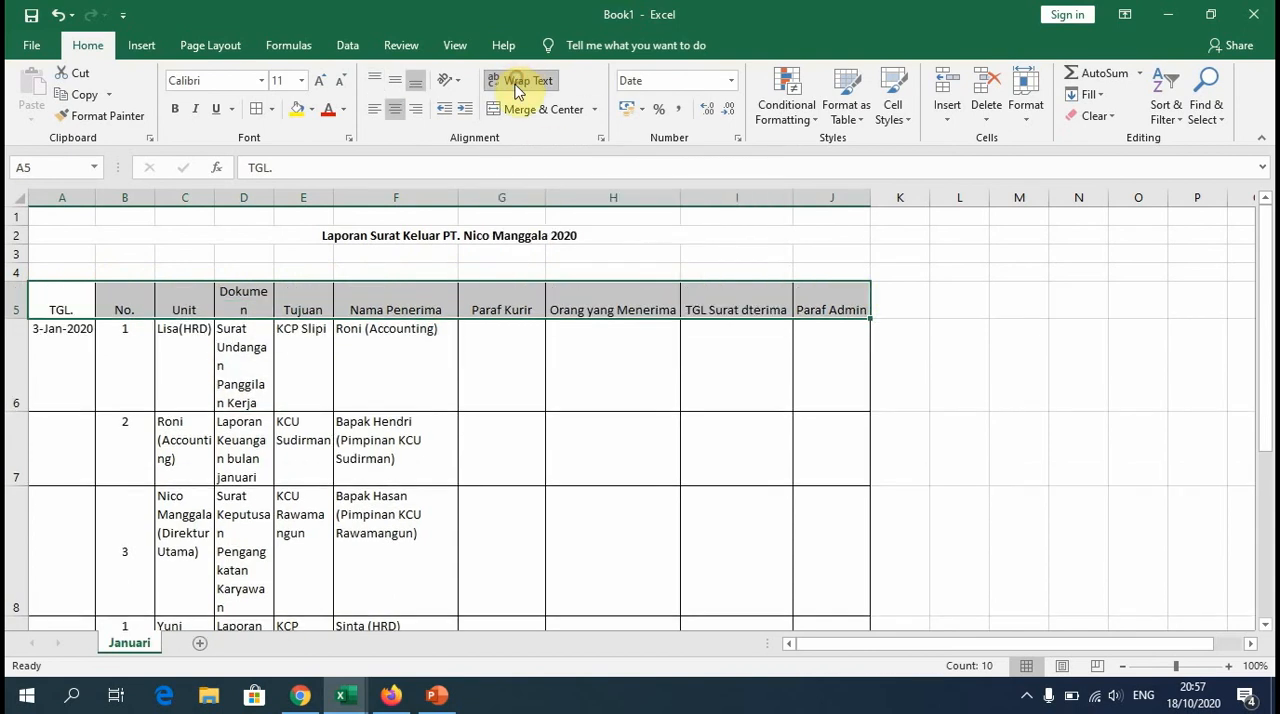
# Step: Add spaces inside the Orang yang Menerima, Nama Penerima and Paraf Kurir headers so each wraps onto two lines
pyautogui.doubleClick(596, 310)
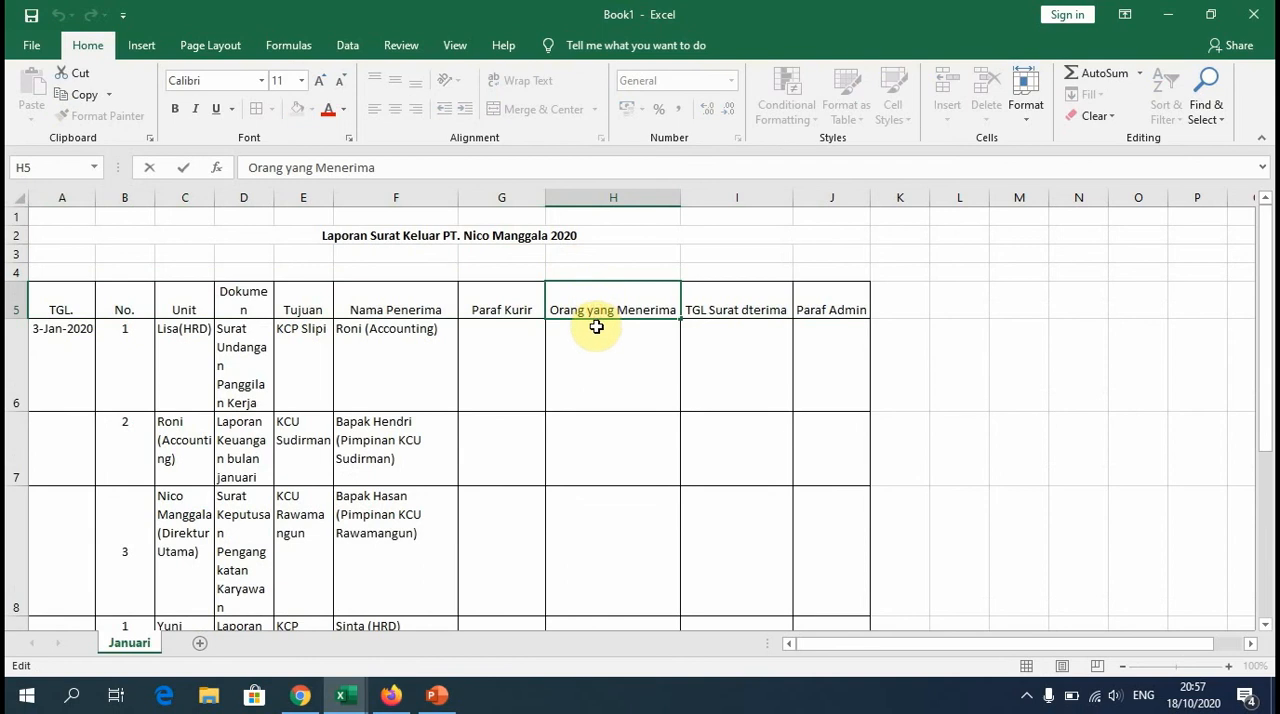
pyautogui.click(618, 314)
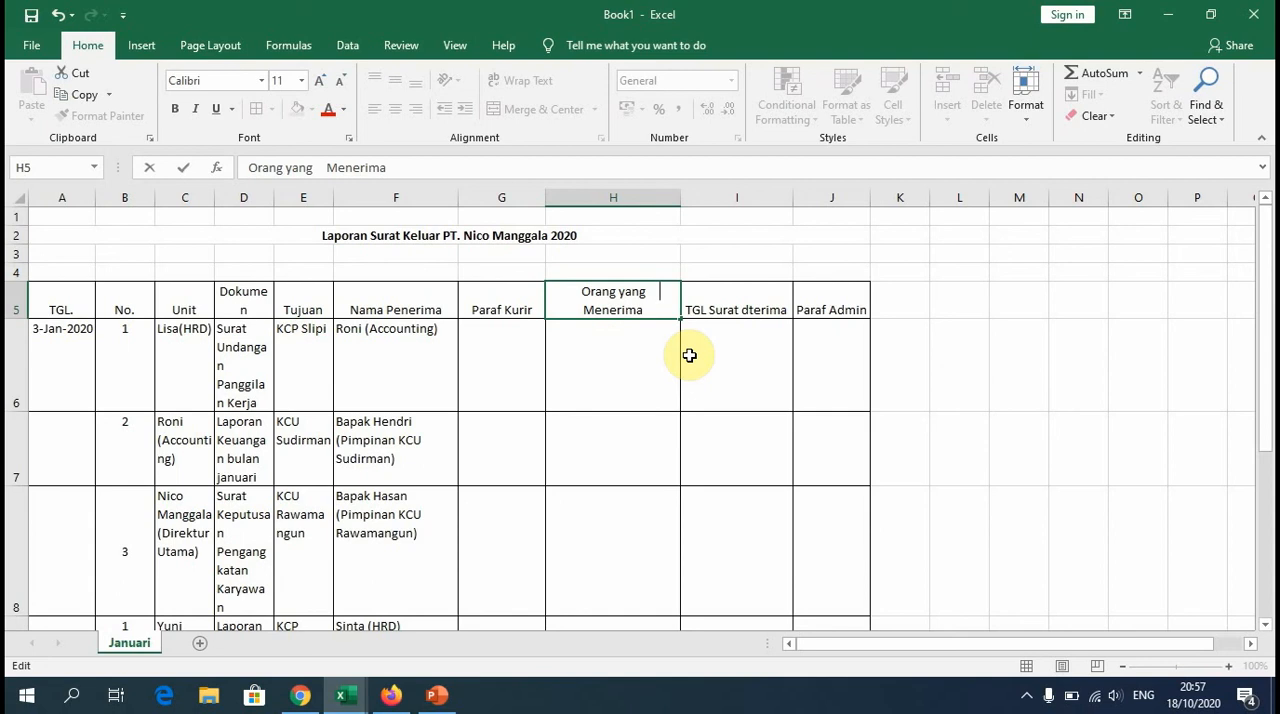
pyautogui.hotkey('shift', 'Tab')
pyautogui.click(394, 312)
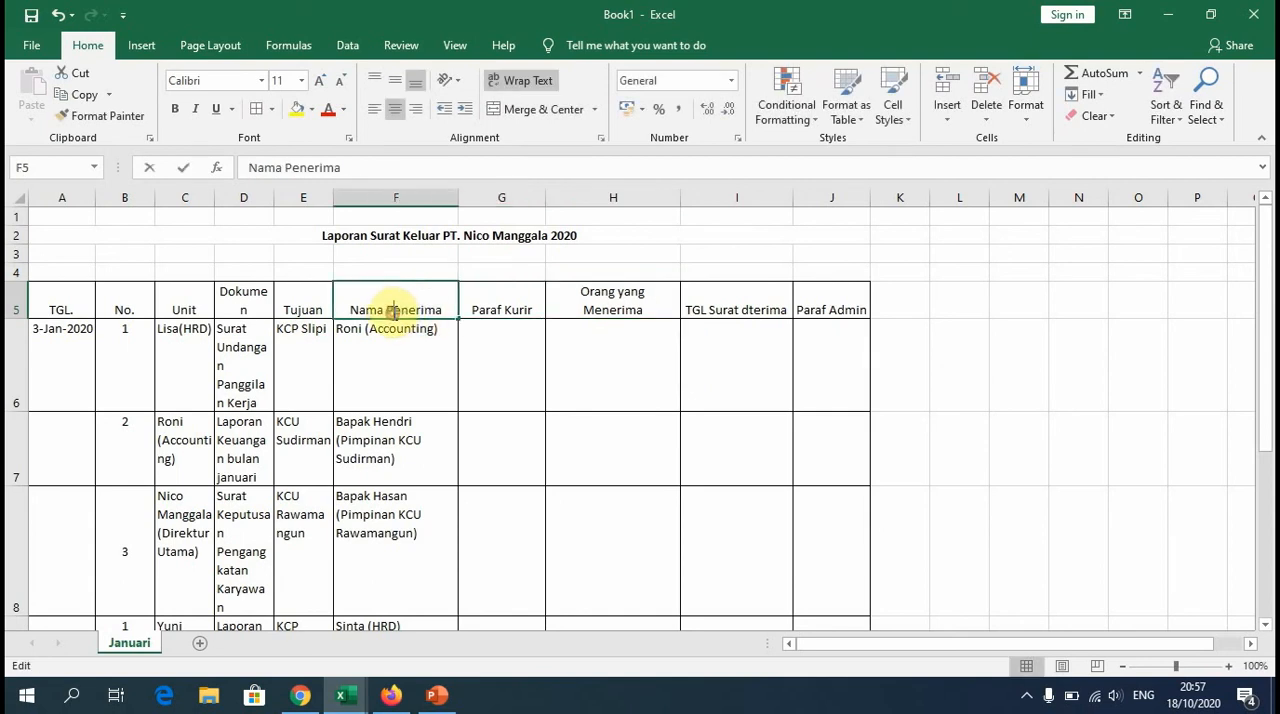
pyautogui.doubleClick(399, 306)
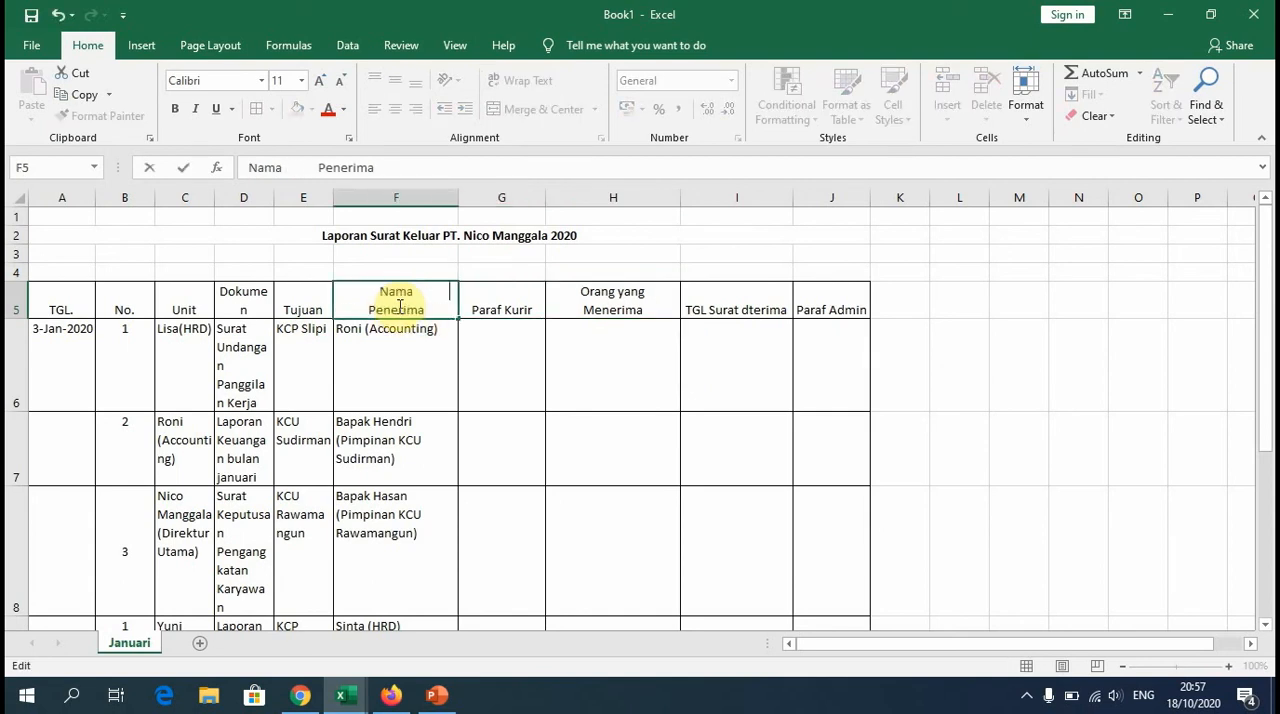
pyautogui.doubleClick(501, 310)
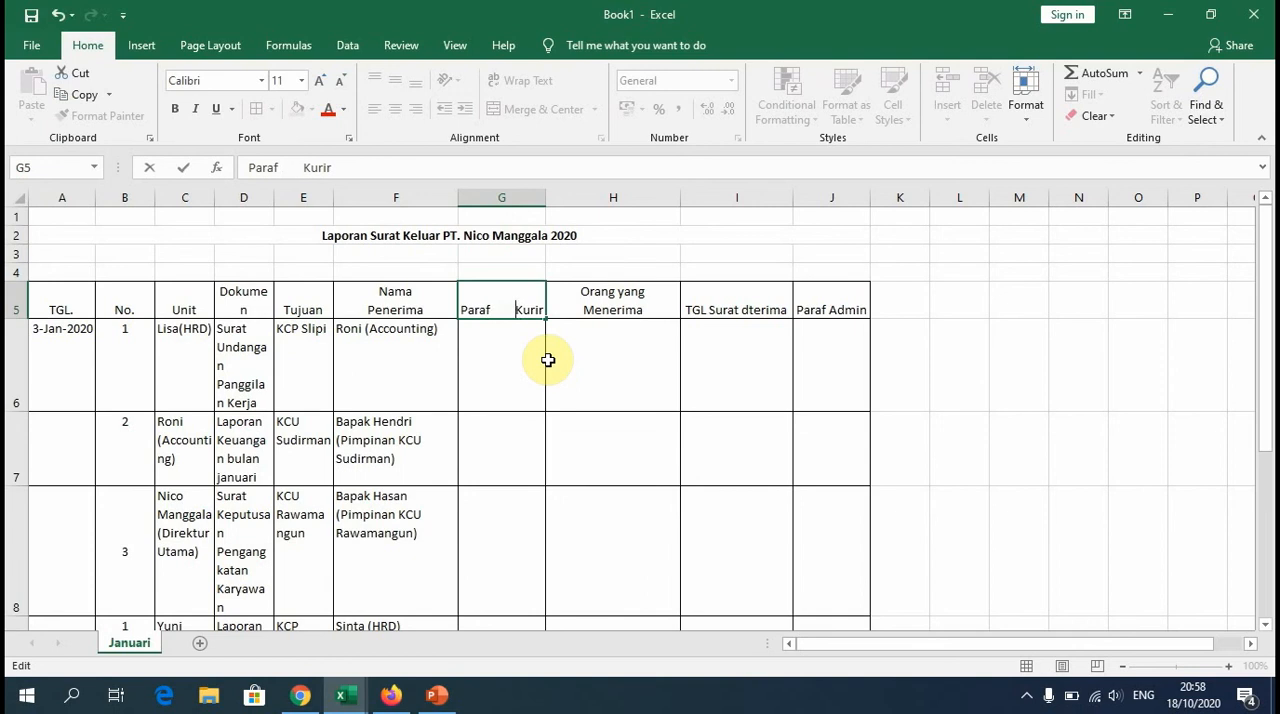
# Step: Correct the column I header to TGL Surat Diterima and space it and the Paraf Admin header to wrap onto two lines
pyautogui.doubleClick(712, 306)
pyautogui.press('Right')
pyautogui.press('Right')
pyautogui.press('Right')
pyautogui.press('Right')
pyautogui.press('Right')
pyautogui.press('Right')
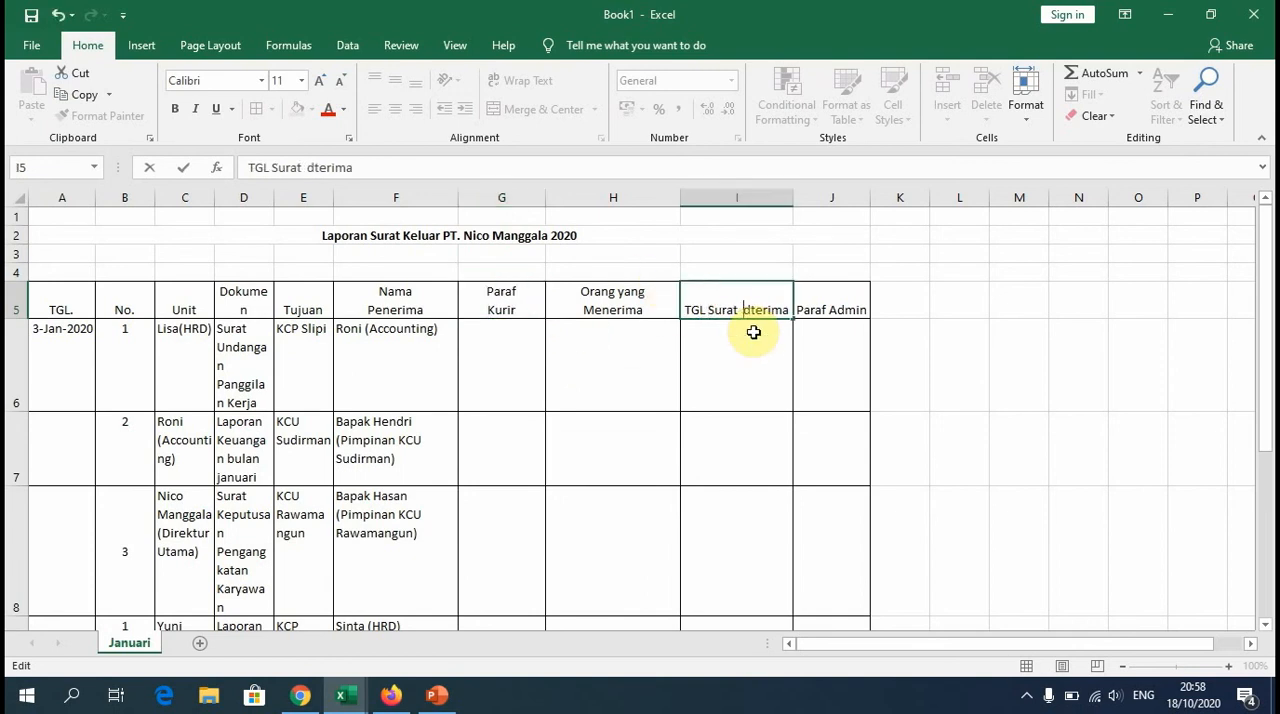
pyautogui.doubleClick(833, 307)
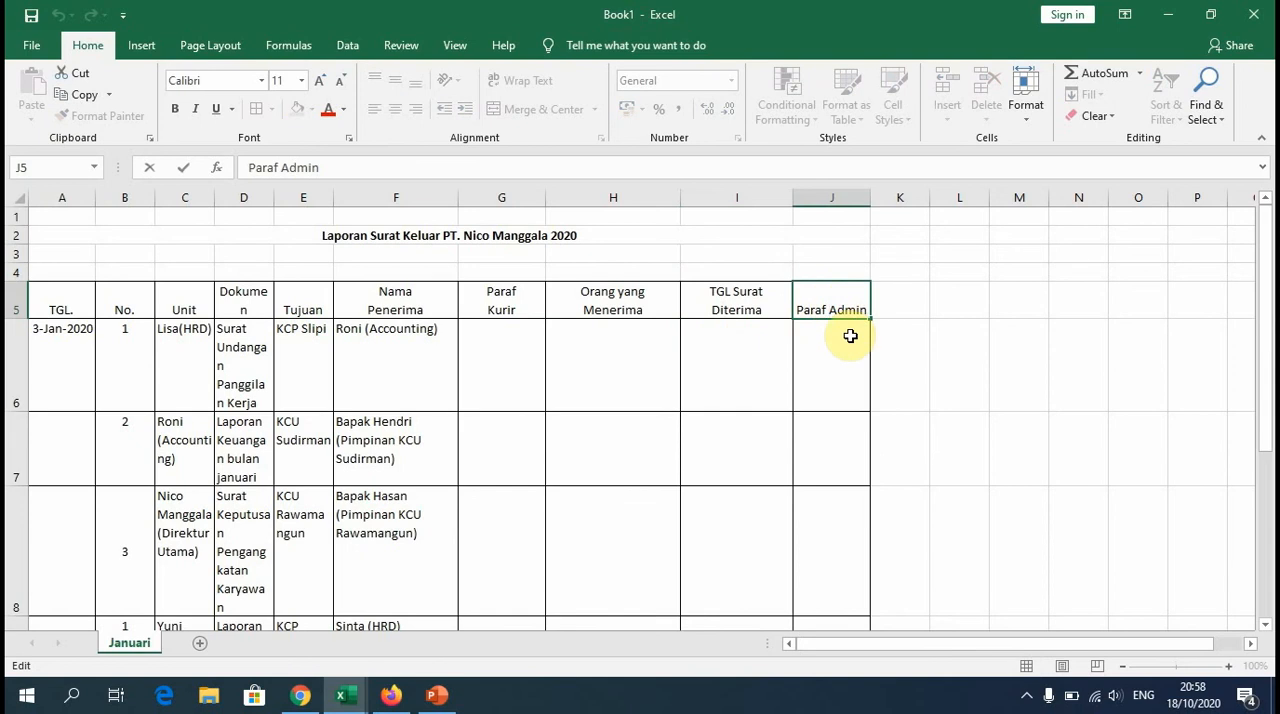
# Step: Widen the Dokumen column (D) slightly and center the header row A5:J5 vertically
pyautogui.click(290, 305)
pyautogui.moveTo(278, 202); pyautogui.dragTo(281, 202)
pyautogui.click(77, 297)
pyautogui.hotkey('ctrl', 'shift', 'Right')
pyautogui.click(62, 304)
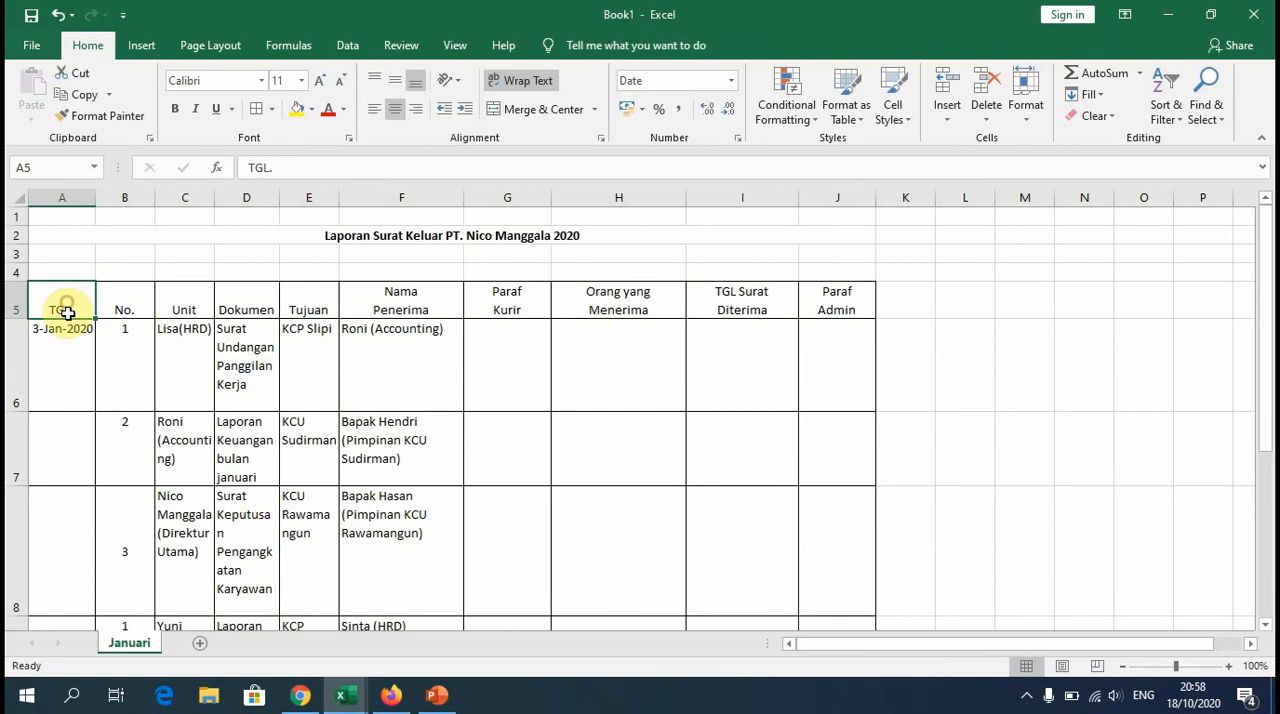
pyautogui.moveTo(57, 297); pyautogui.dragTo(826, 292)
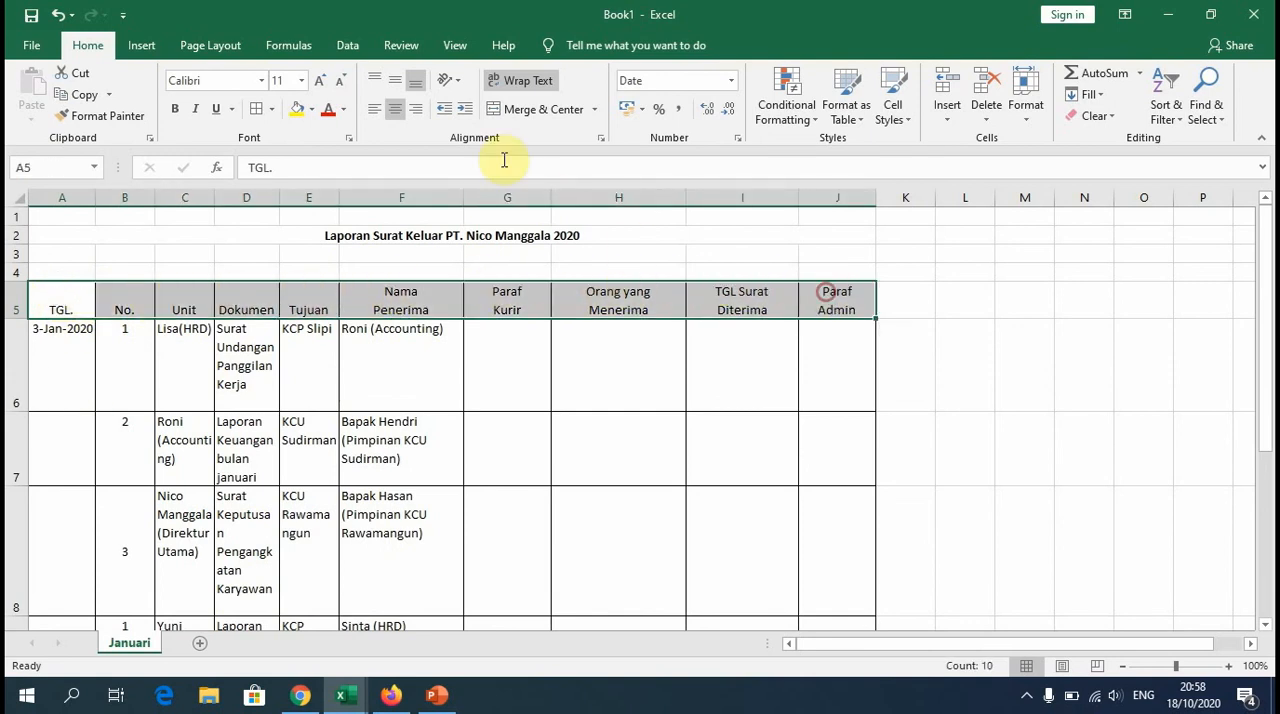
pyautogui.click(396, 84)
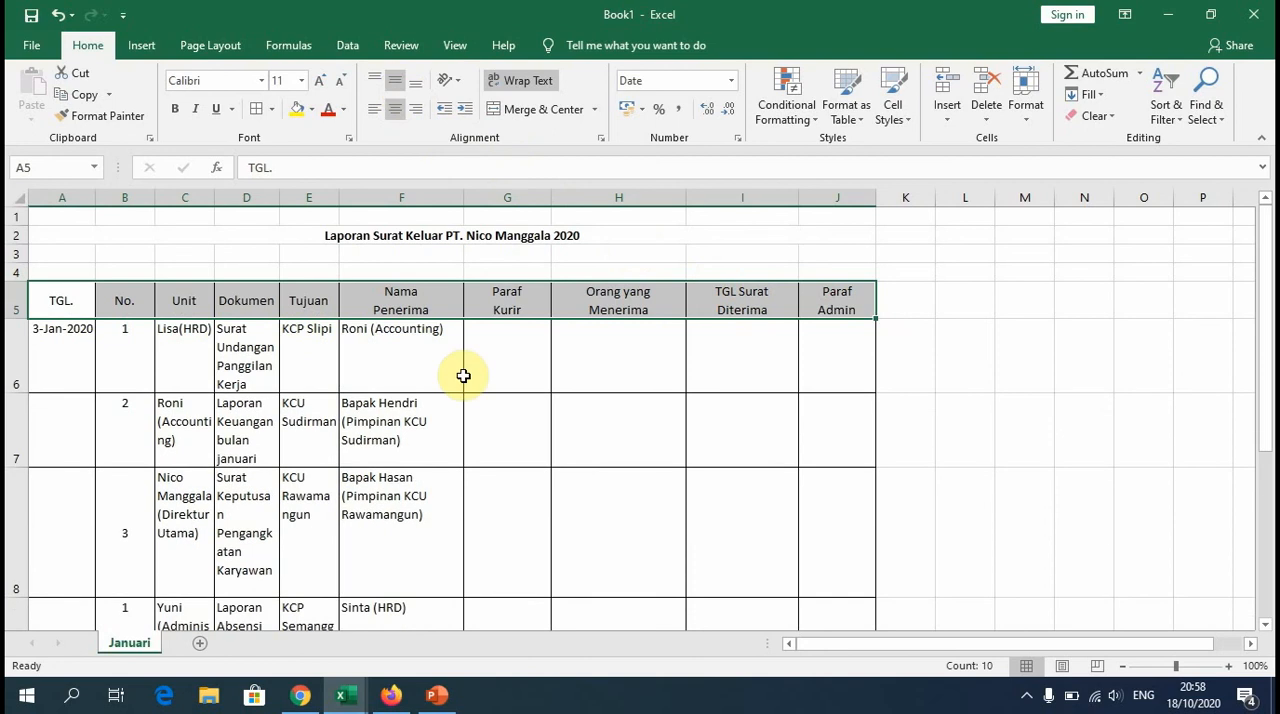
# Step: Enter the date 5 January 2020 in cell A9
pyautogui.scroll(-1, 463, 375)
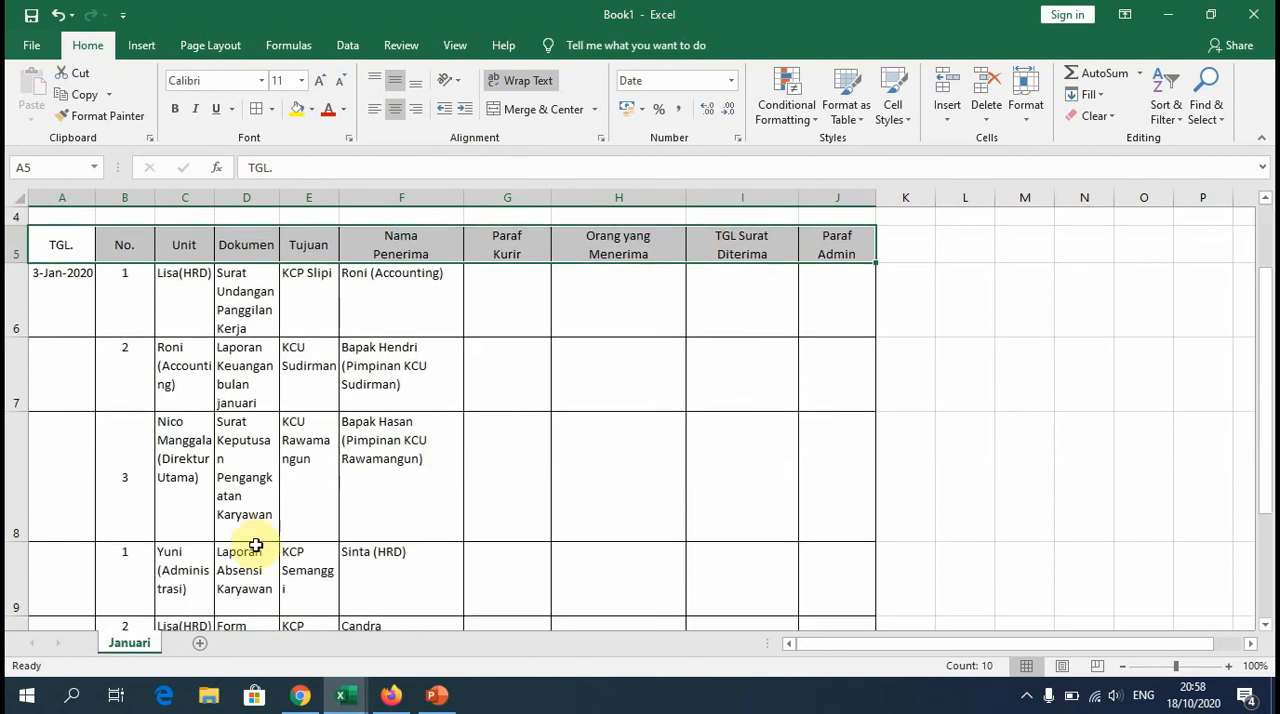
pyautogui.click(59, 580)
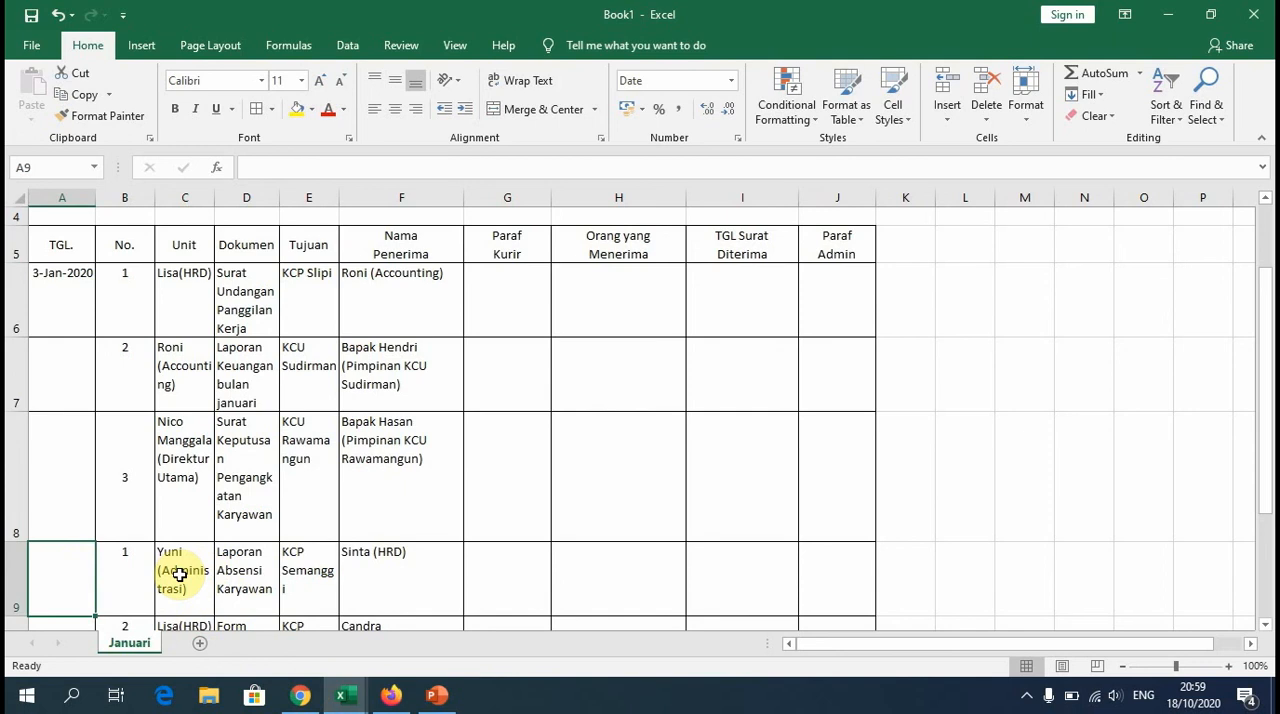
pyautogui.write('5/01/20')
pyautogui.press('Return')
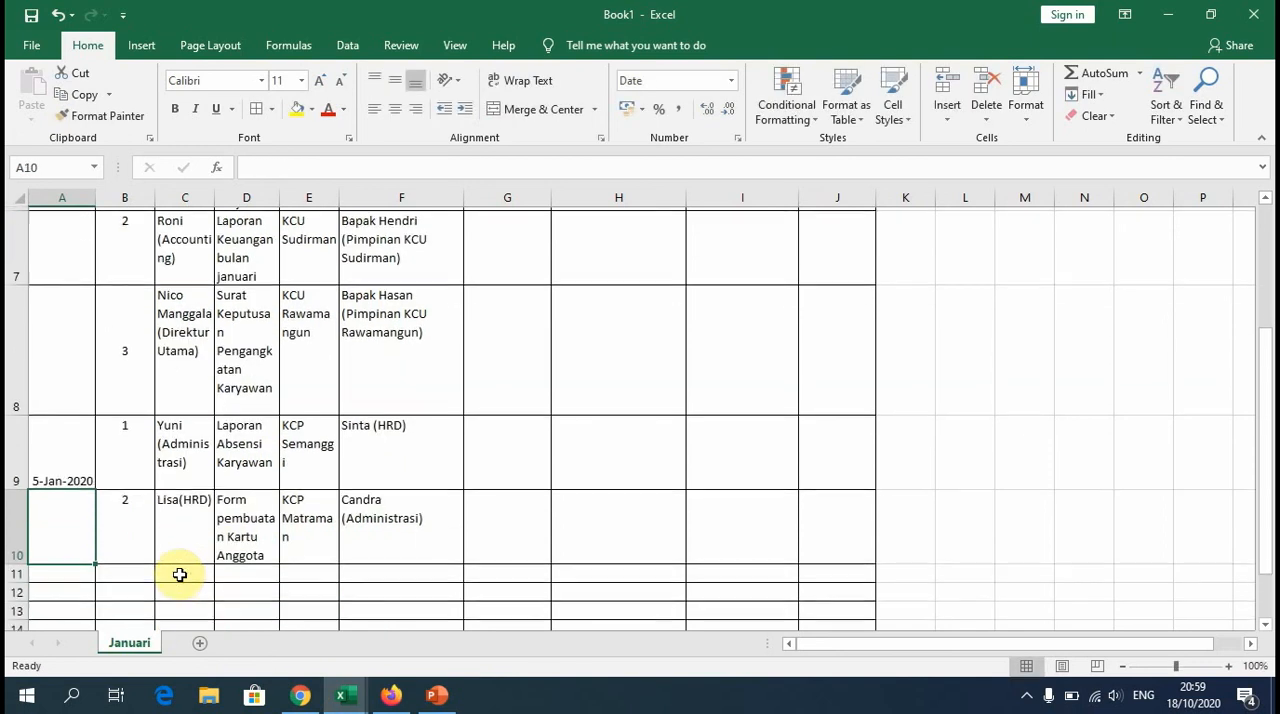
# Step: Top-align the whole TGL. column (column A), then select its header cell A5
pyautogui.click(66, 449)
pyautogui.scroll(2, 77, 300)
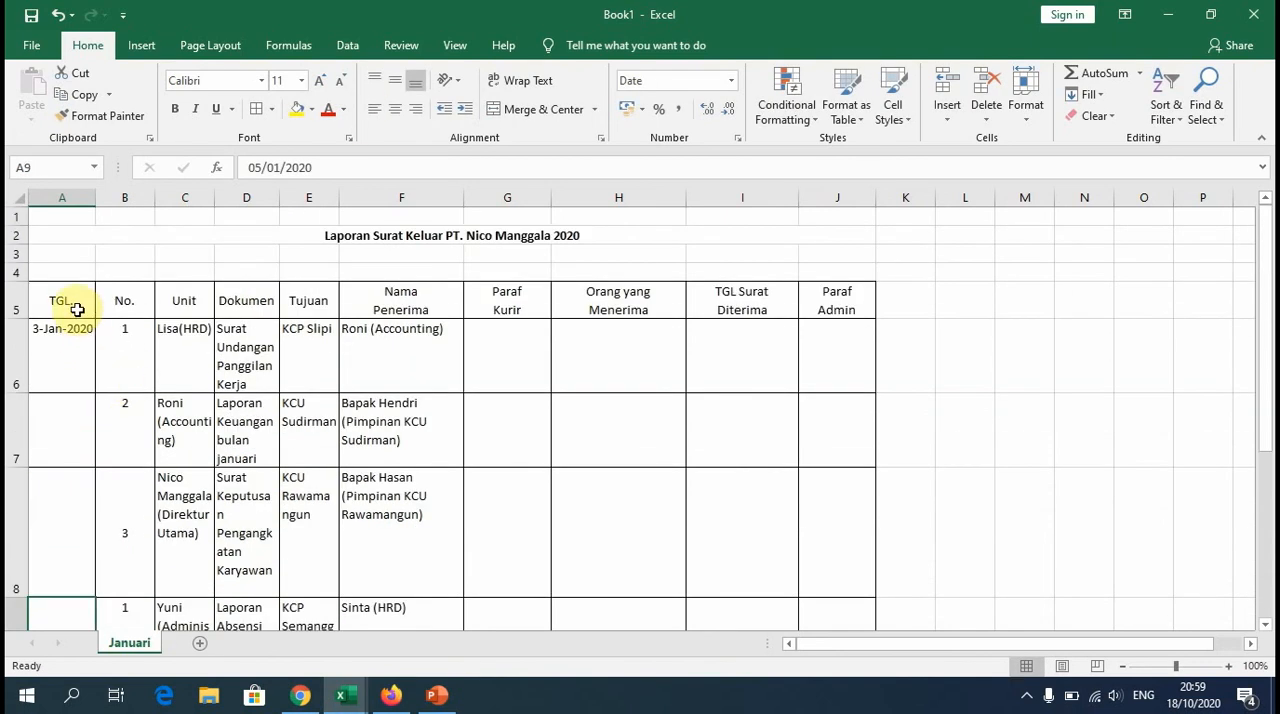
pyautogui.scroll(-1, 84, 430)
pyautogui.scroll(-3, 84, 430)
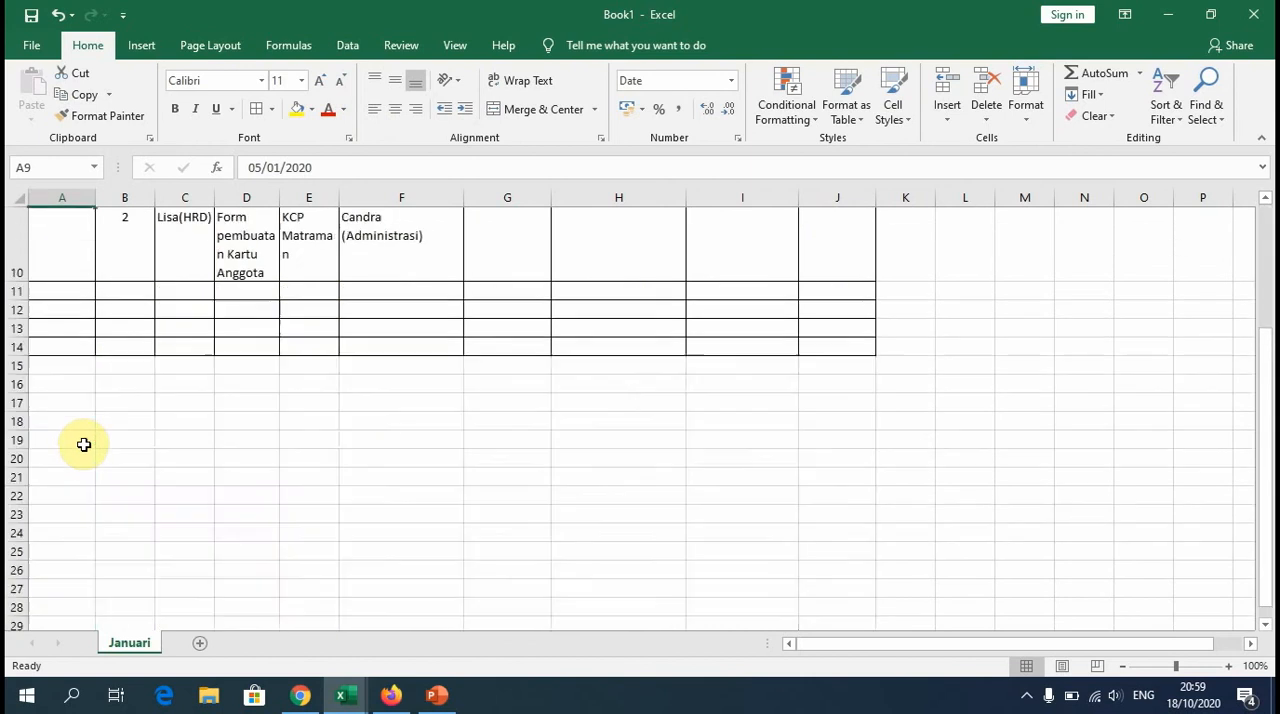
pyautogui.scroll(3, 86, 443)
pyautogui.scroll(-1, 87, 518)
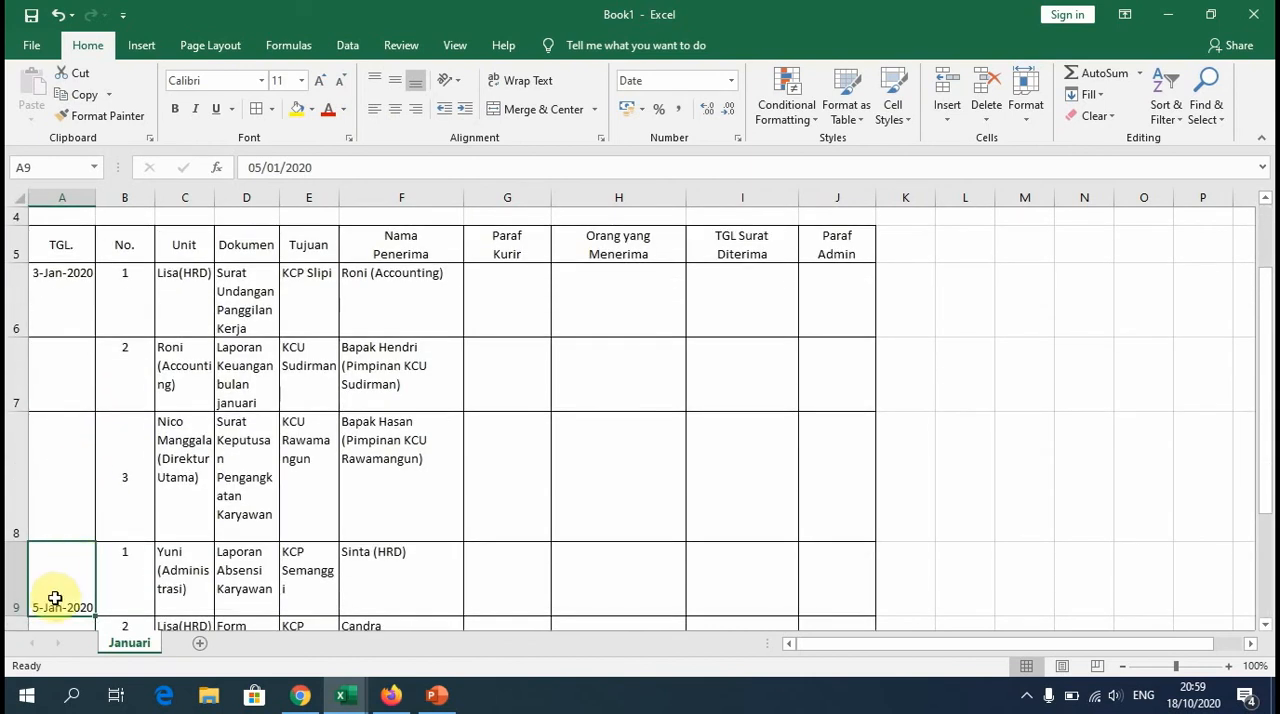
pyautogui.scroll(1, 80, 494)
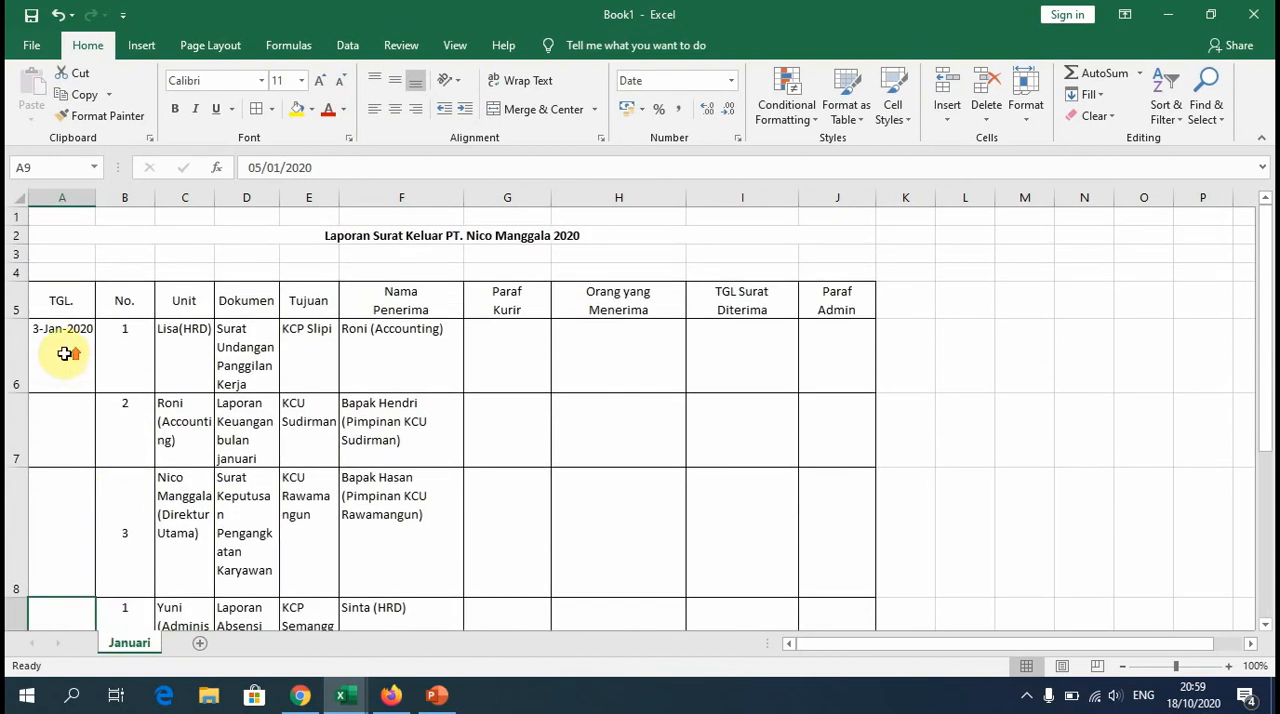
pyautogui.click(62, 197)
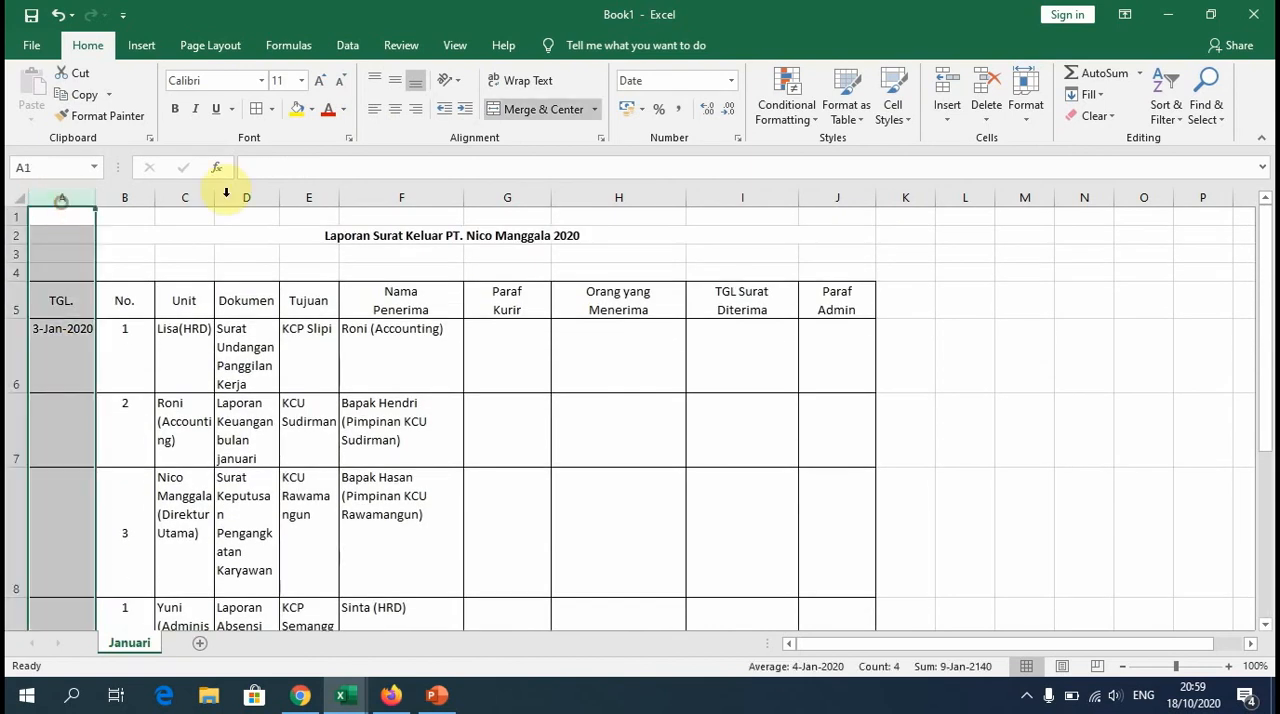
pyautogui.click(376, 81)
pyautogui.click(75, 298)
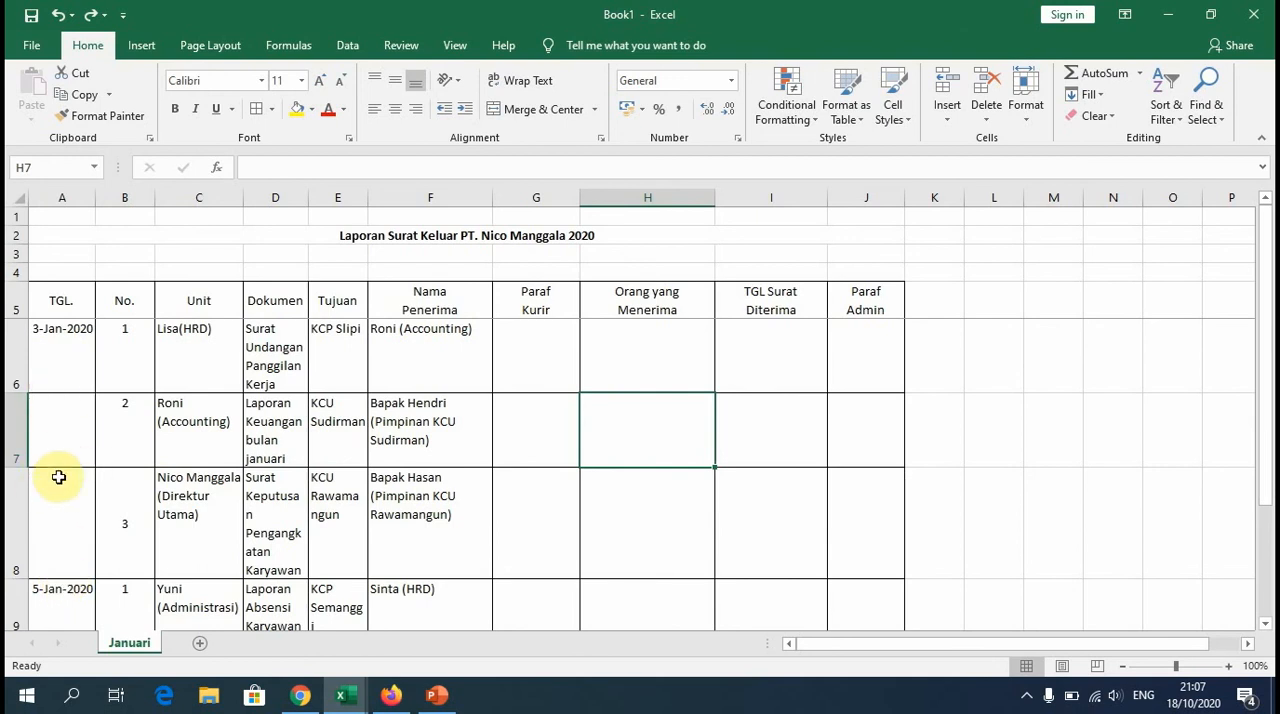
# Step: Merge and center the TGL. cells A6:A8 for 3 January and A9:A10 for 5 January
pyautogui.moveTo(65, 360); pyautogui.dragTo(64, 524)
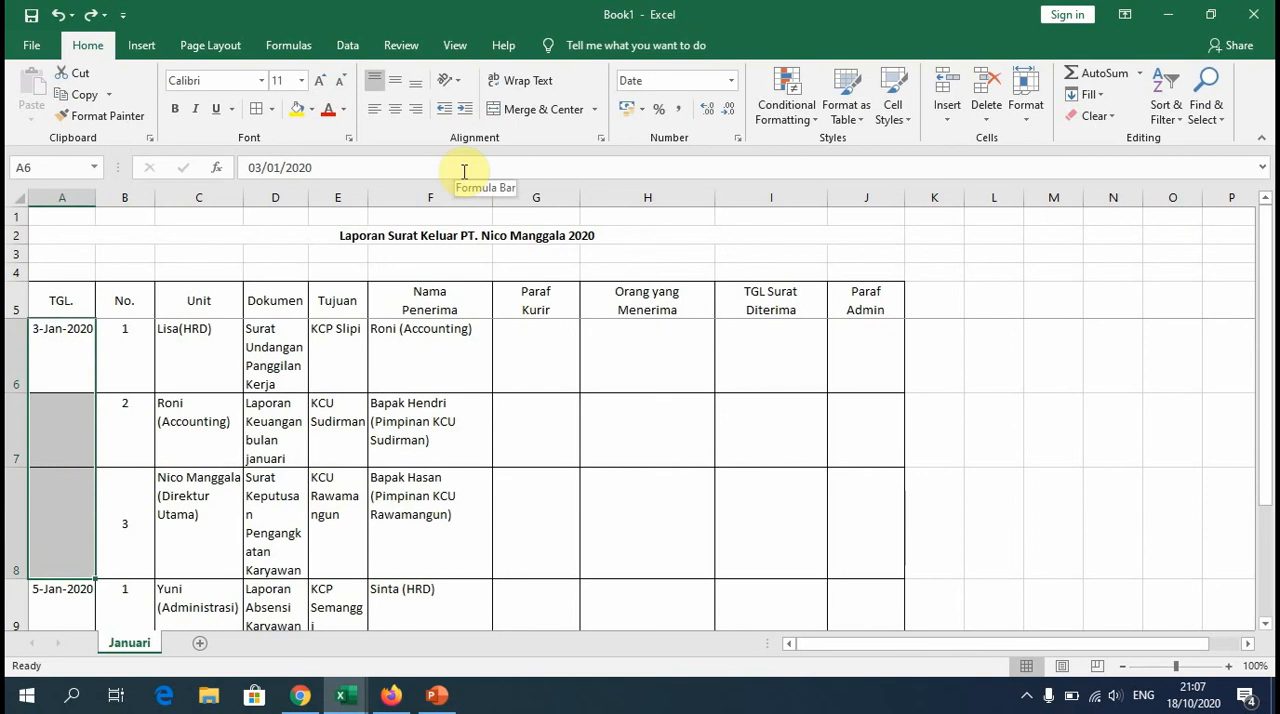
pyautogui.click(549, 114)
pyautogui.scroll(-1, 128, 450)
pyautogui.click(65, 357)
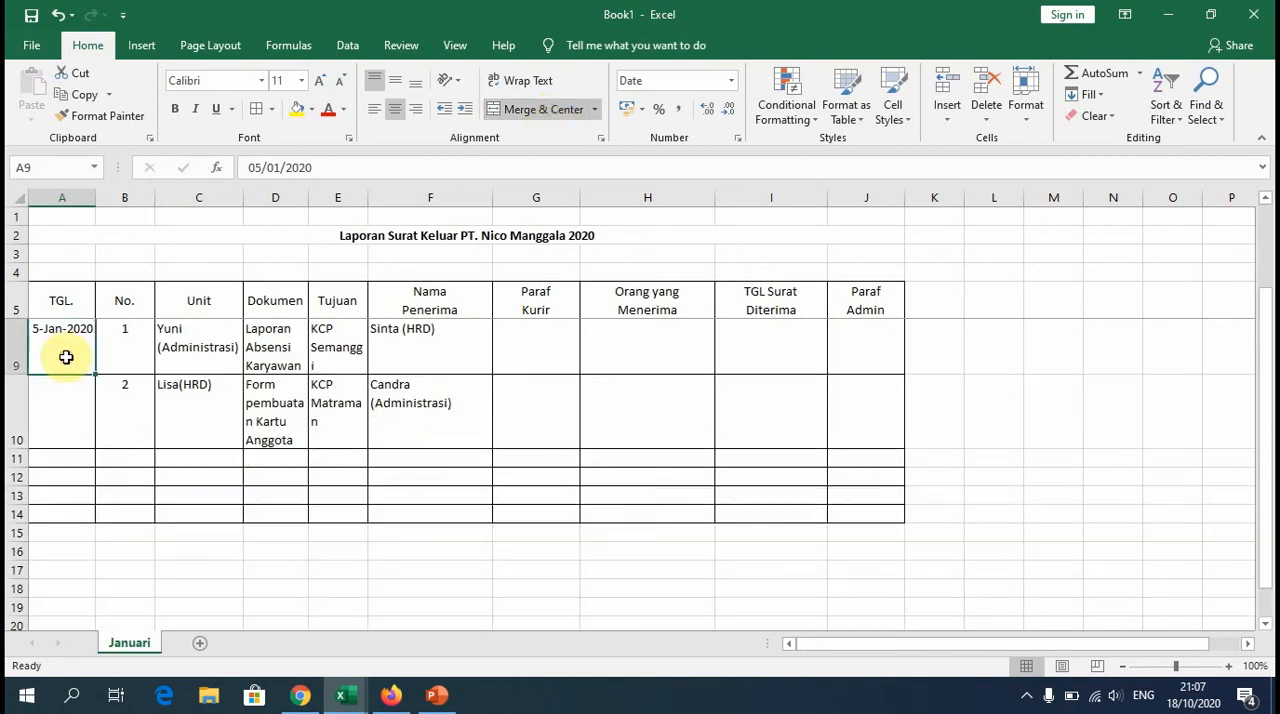
pyautogui.moveTo(65, 357); pyautogui.dragTo(69, 406)
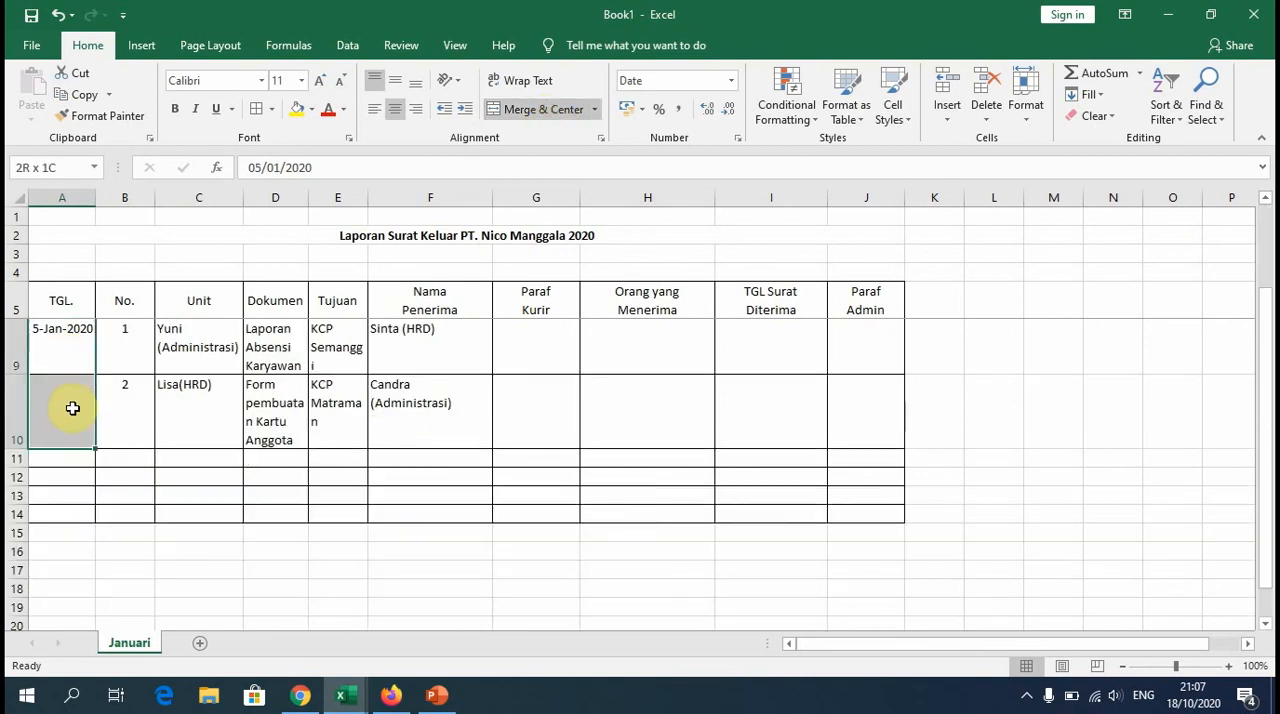
pyautogui.click(547, 115)
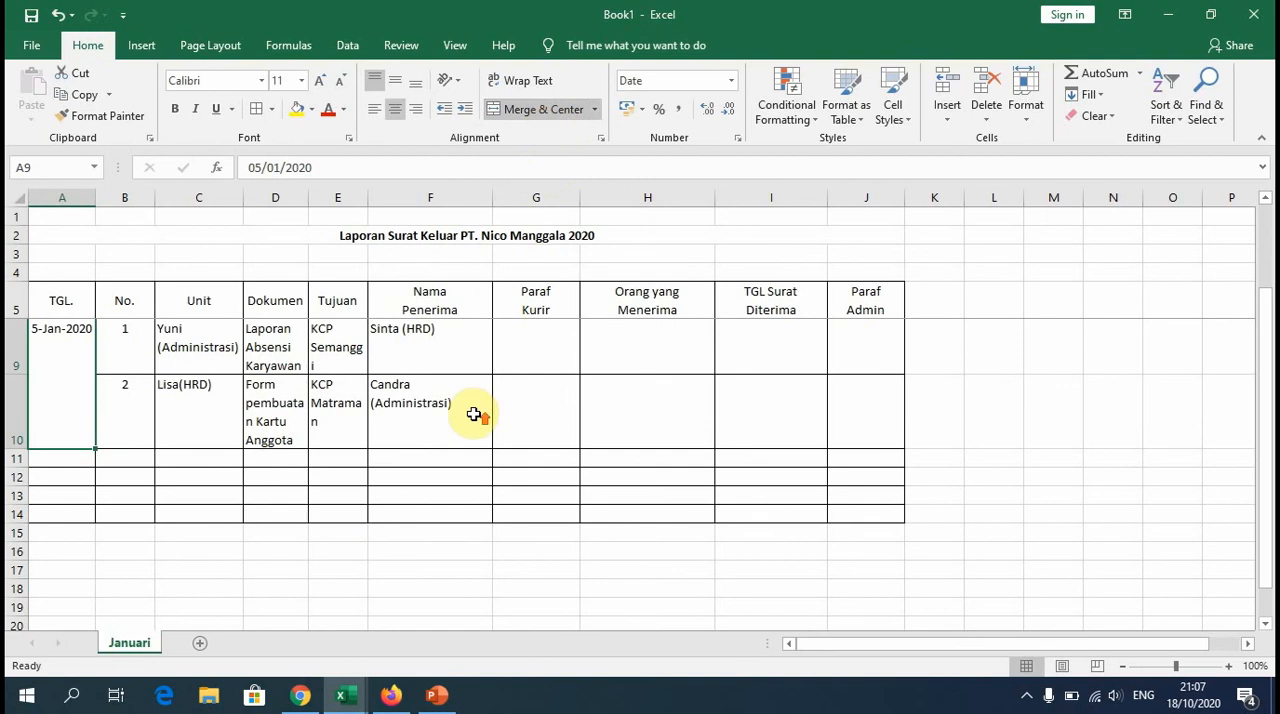
pyautogui.scroll(1, 473, 413)
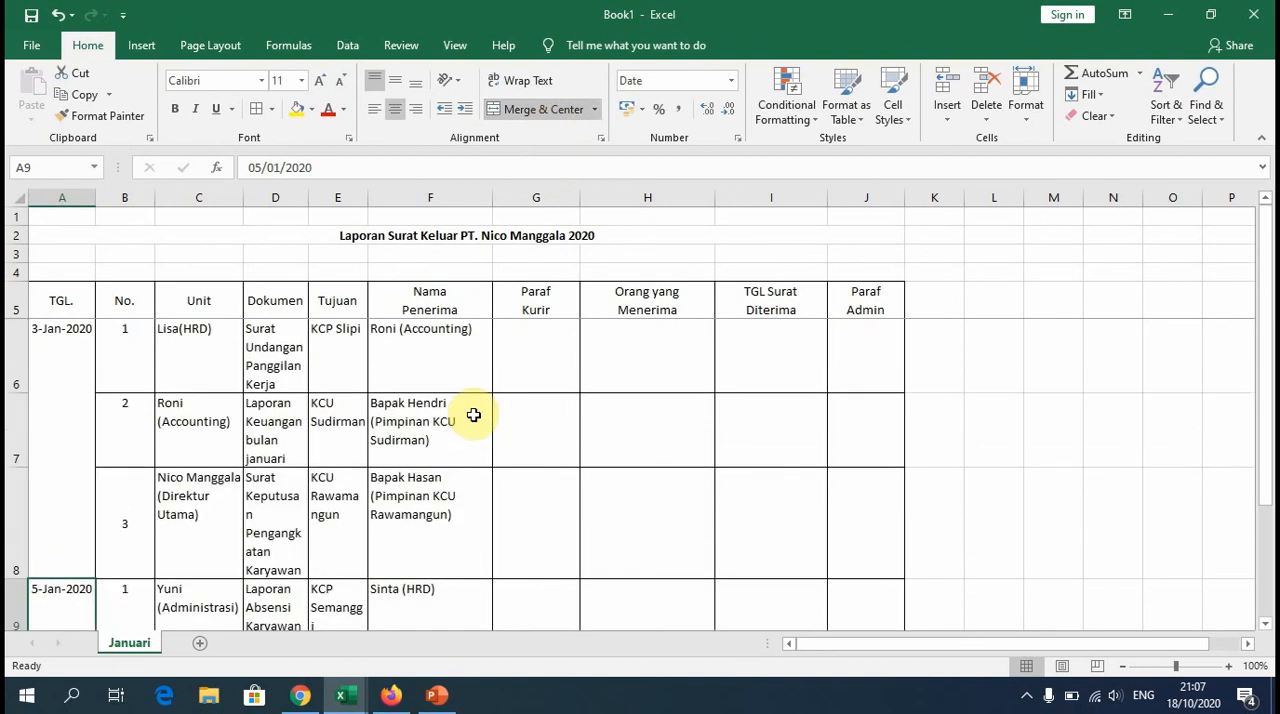
# Step: Add filter controls to the table's header row A5:J5
pyautogui.click(67, 300)
pyautogui.moveTo(64, 297); pyautogui.dragTo(868, 304)
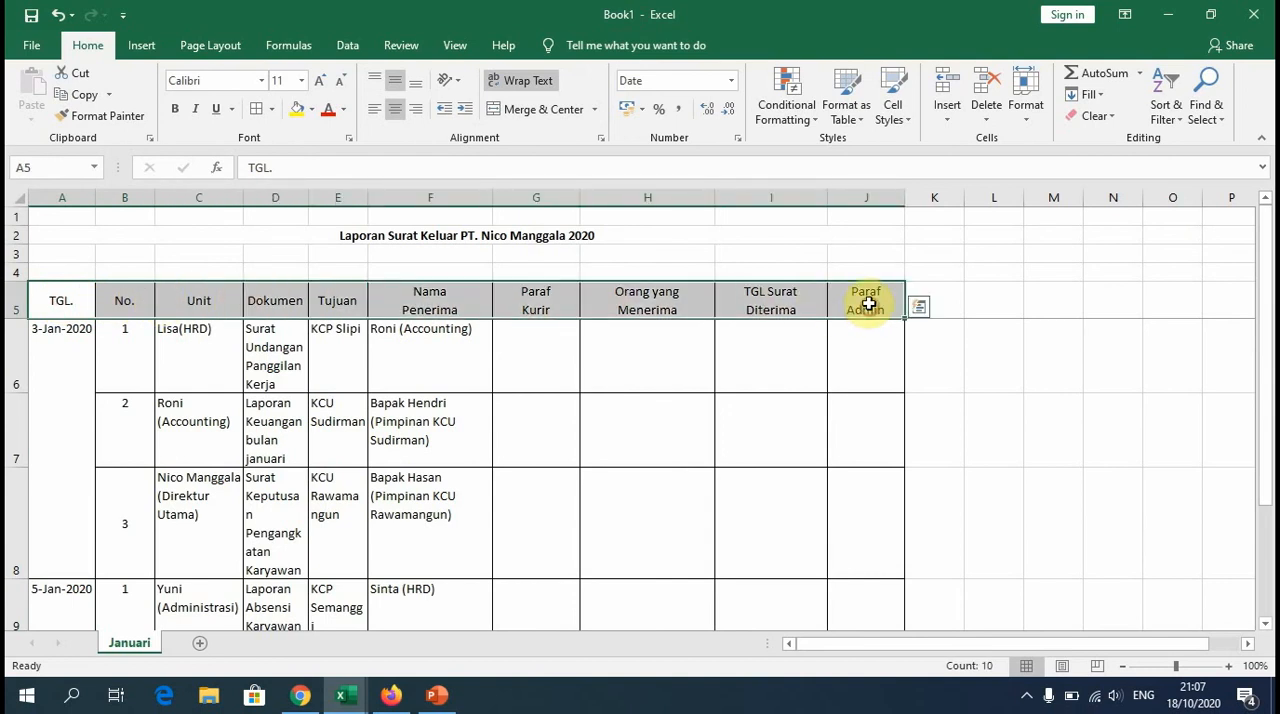
pyautogui.click(1184, 118)
pyautogui.click(1196, 208)
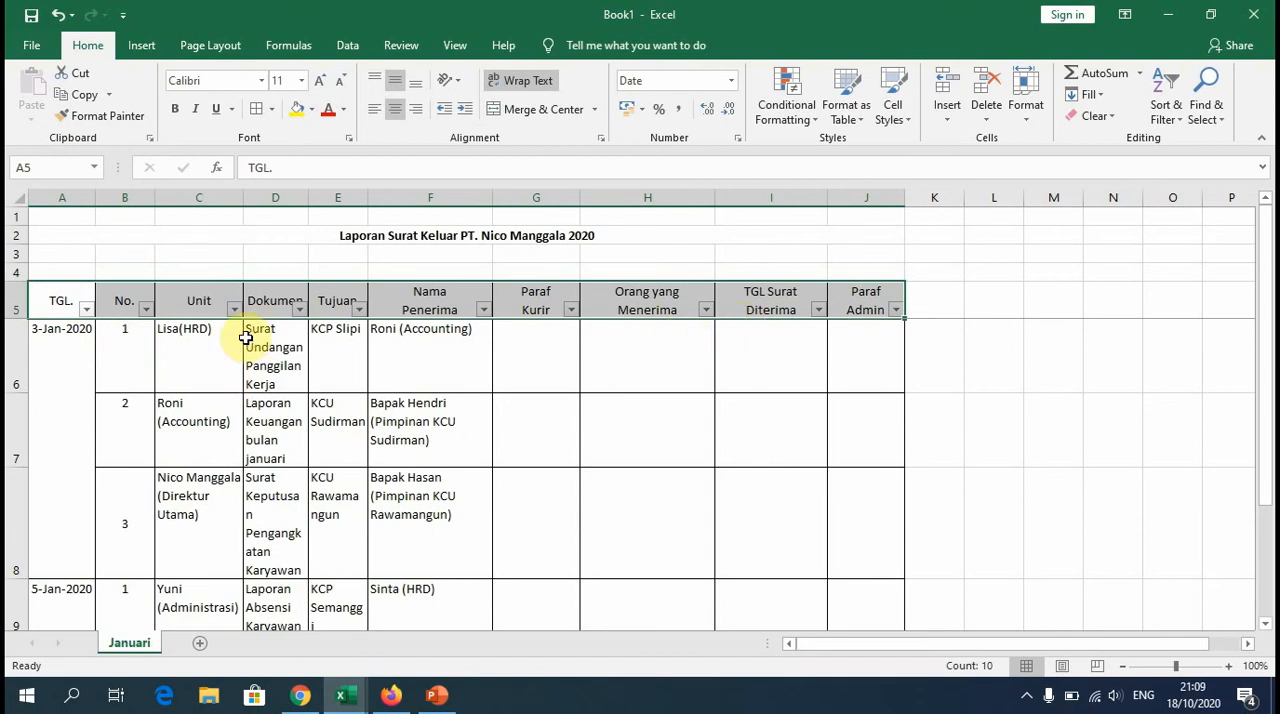
# Step: Filter the Unit column to show only the HRD entry and restore all entries
pyautogui.click(234, 310)
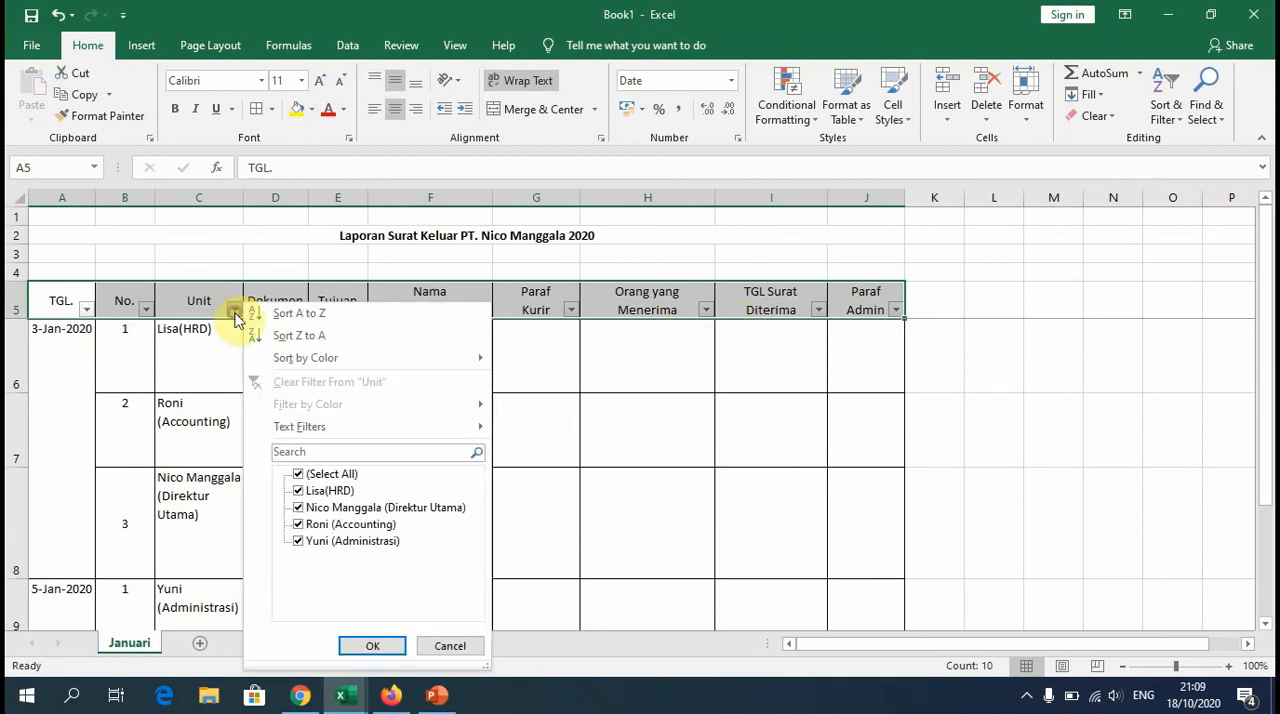
pyautogui.click(298, 474)
pyautogui.click(306, 492)
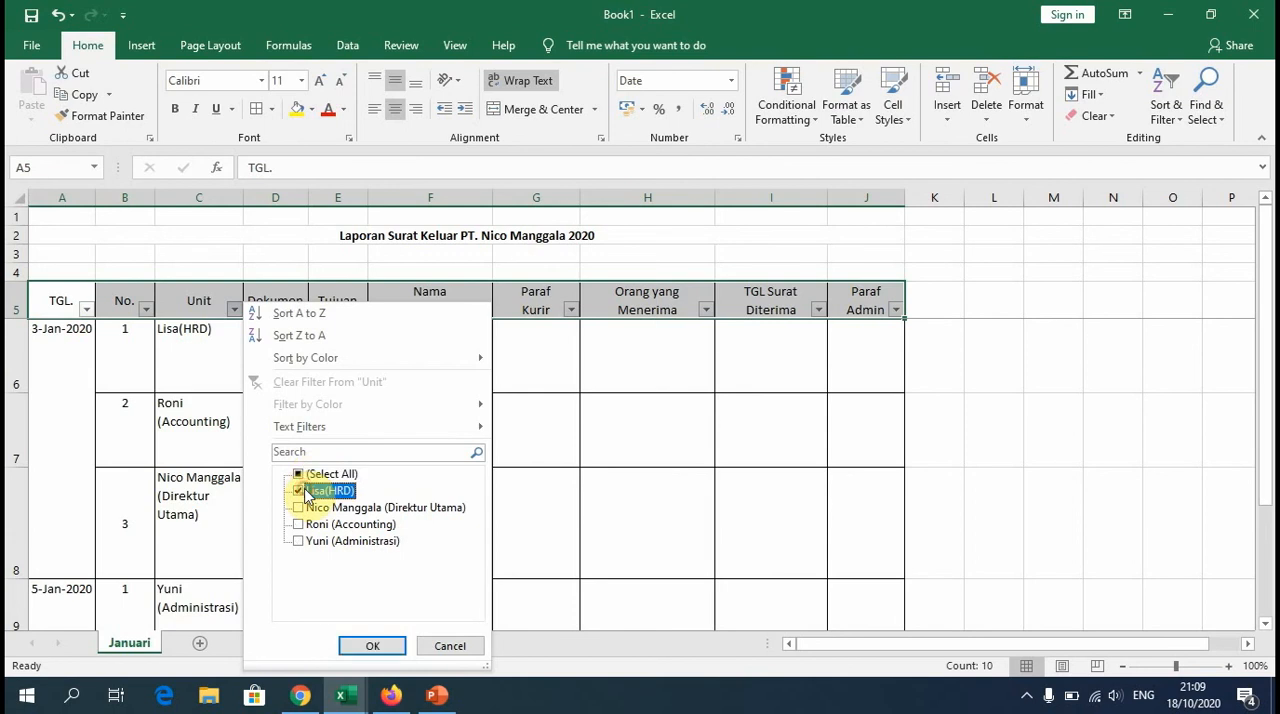
pyautogui.click(373, 646)
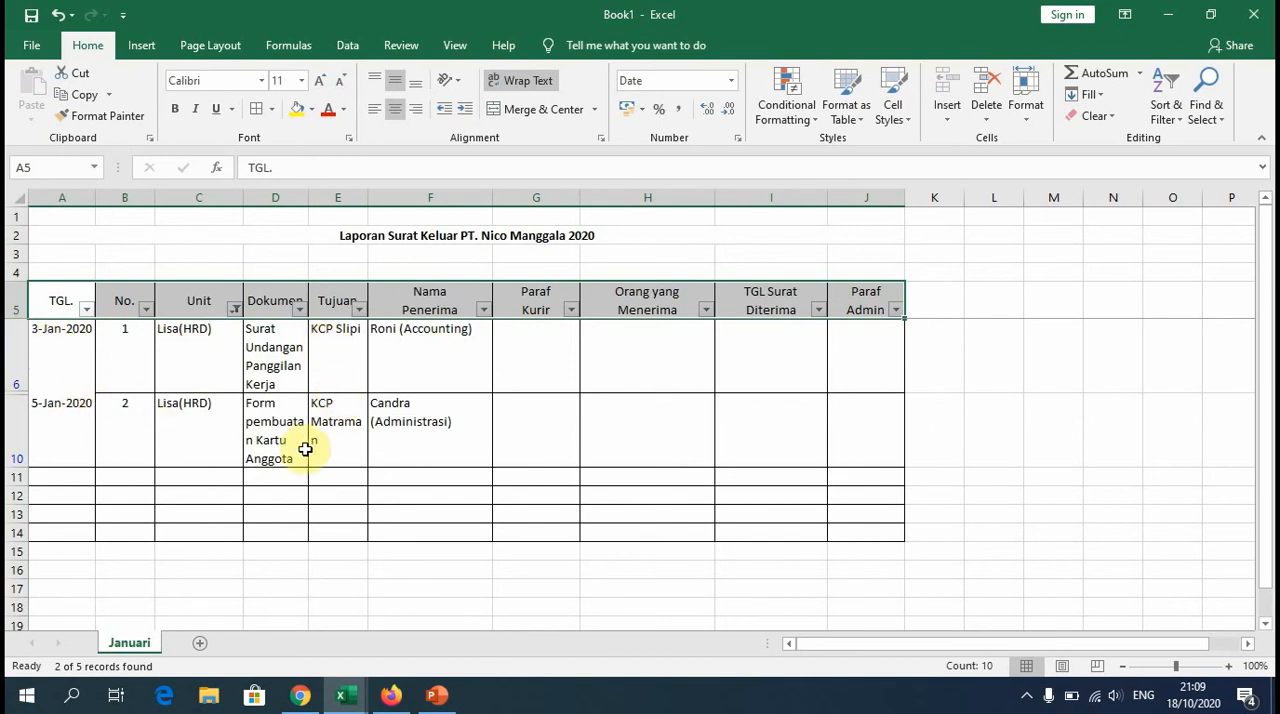
pyautogui.click(234, 311)
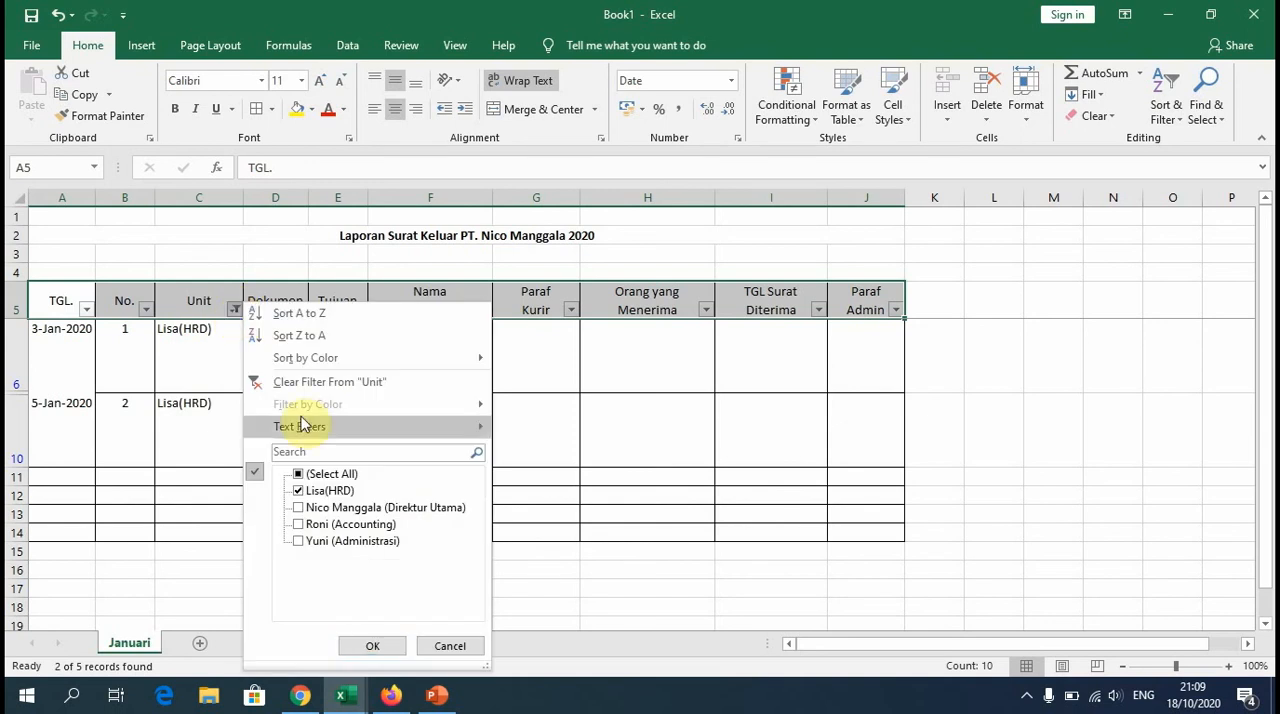
pyautogui.click(298, 474)
pyautogui.click(372, 646)
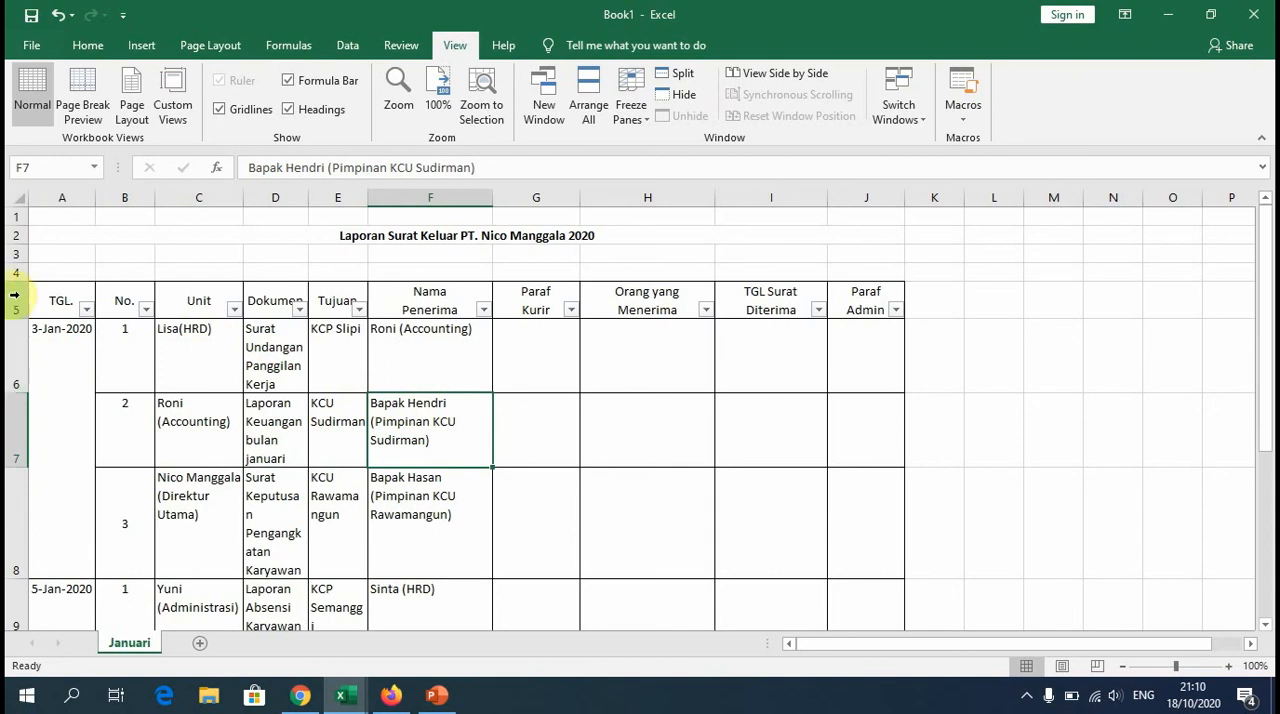
# Step: Freeze the panes from row 6 to keep the title and header rows in view while scrolling
pyautogui.click(14, 352)
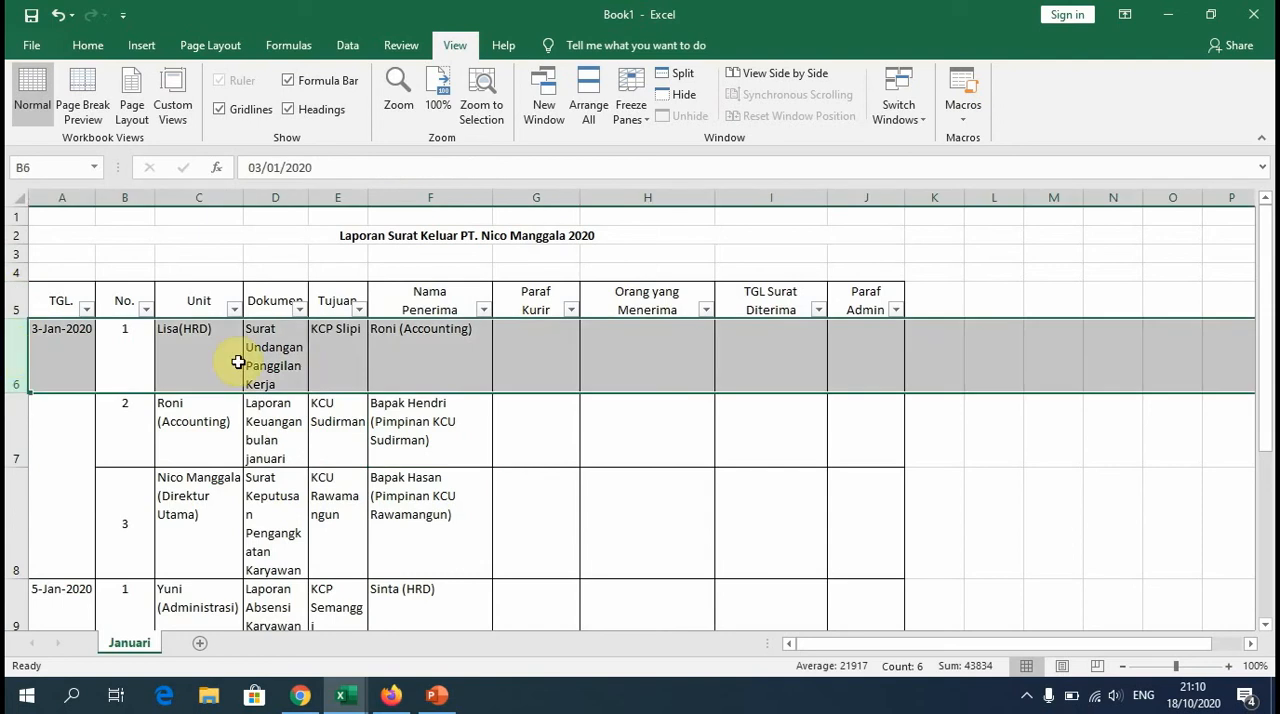
pyautogui.click(630, 116)
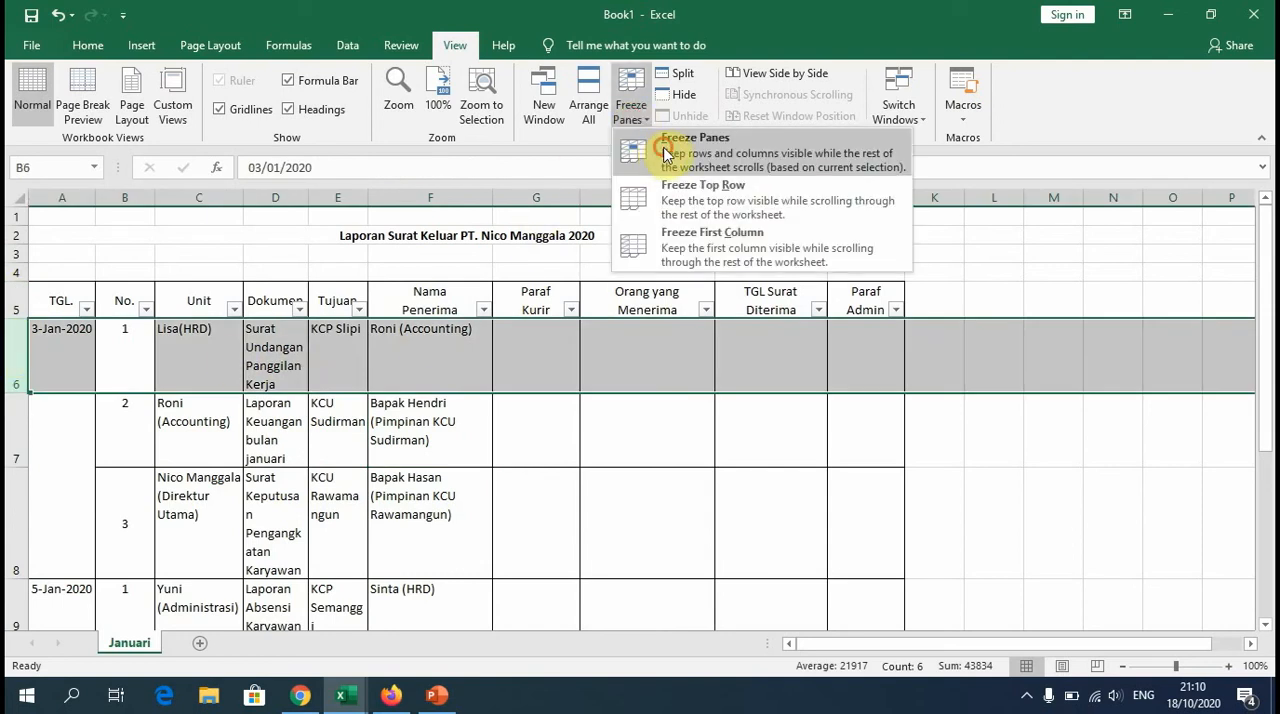
pyautogui.click(665, 153)
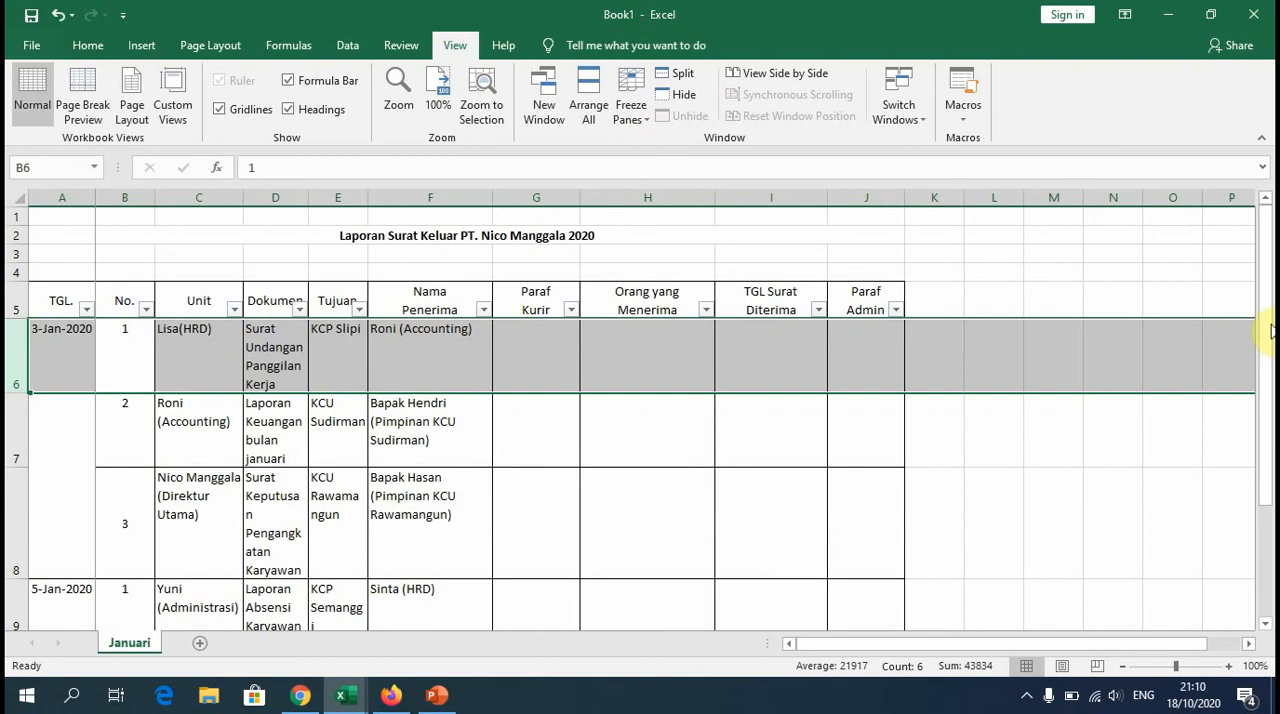
pyautogui.moveTo(1269, 287)
pyautogui.mouseDown()
pyautogui.moveTo(1268, 372)
pyautogui.moveTo(1268, 252)
pyautogui.moveTo(1266, 394)
pyautogui.moveTo(1266, 285)
pyautogui.mouseUp()
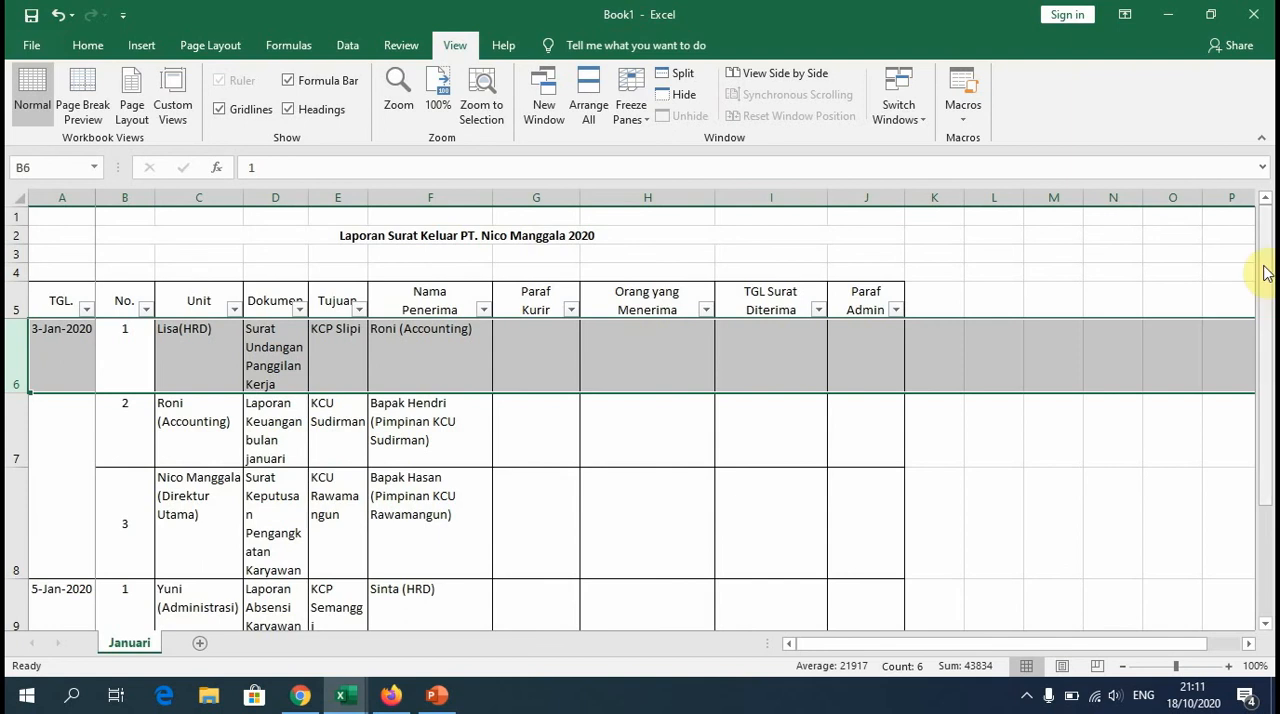
pyautogui.moveTo(1265, 271); pyautogui.dragTo(1270, 238)
pyautogui.click(1089, 448)
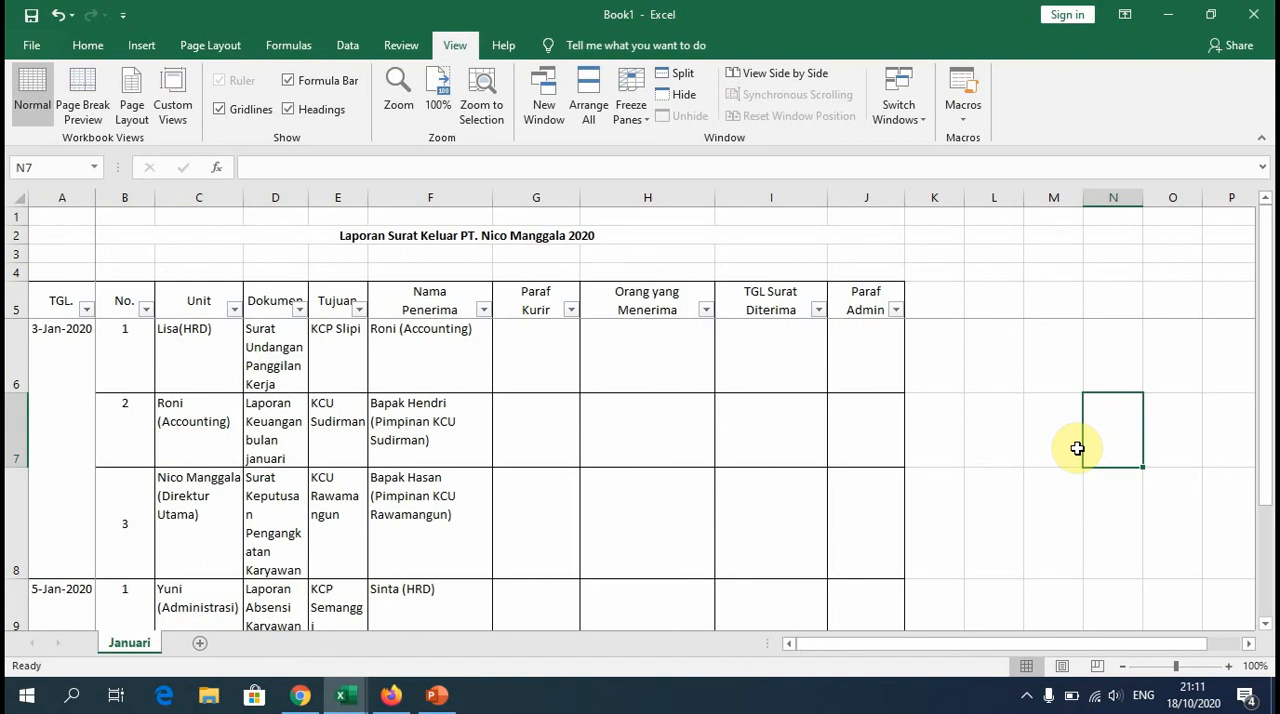
# Step: Add a new worksheet after Januari and name it Februari
pyautogui.click(200, 643)
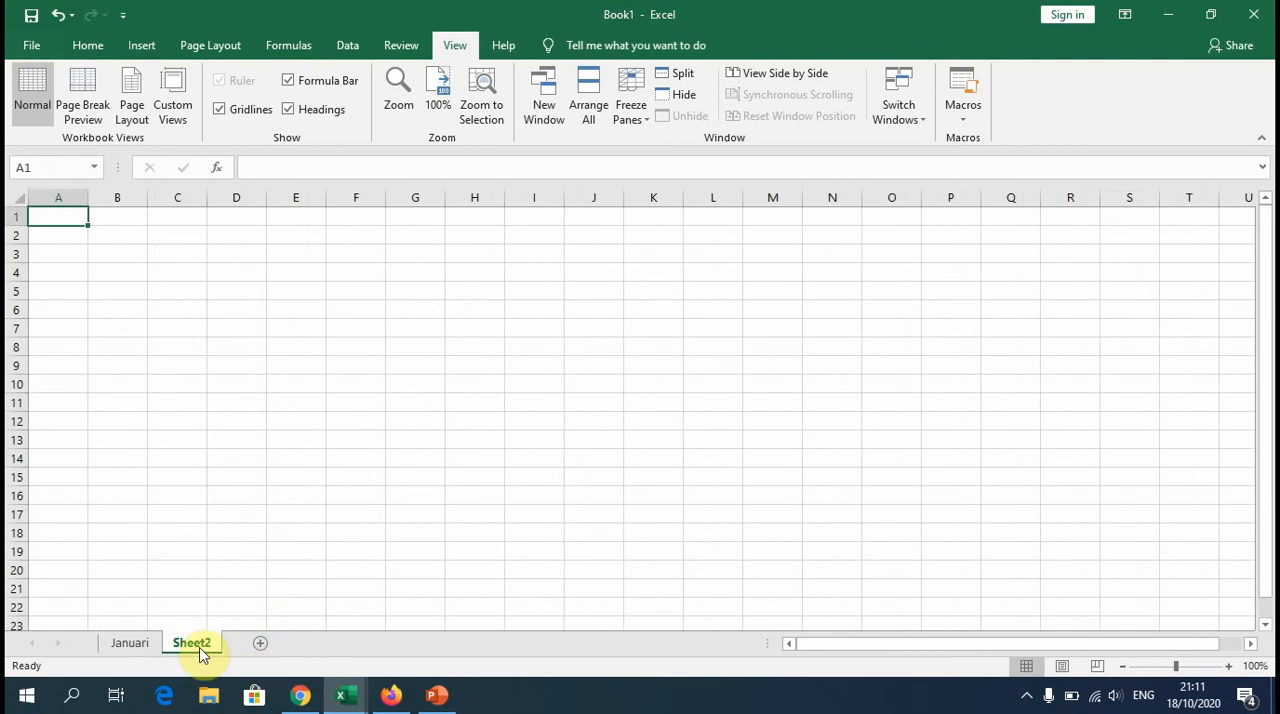
pyautogui.rightClick(200, 650)
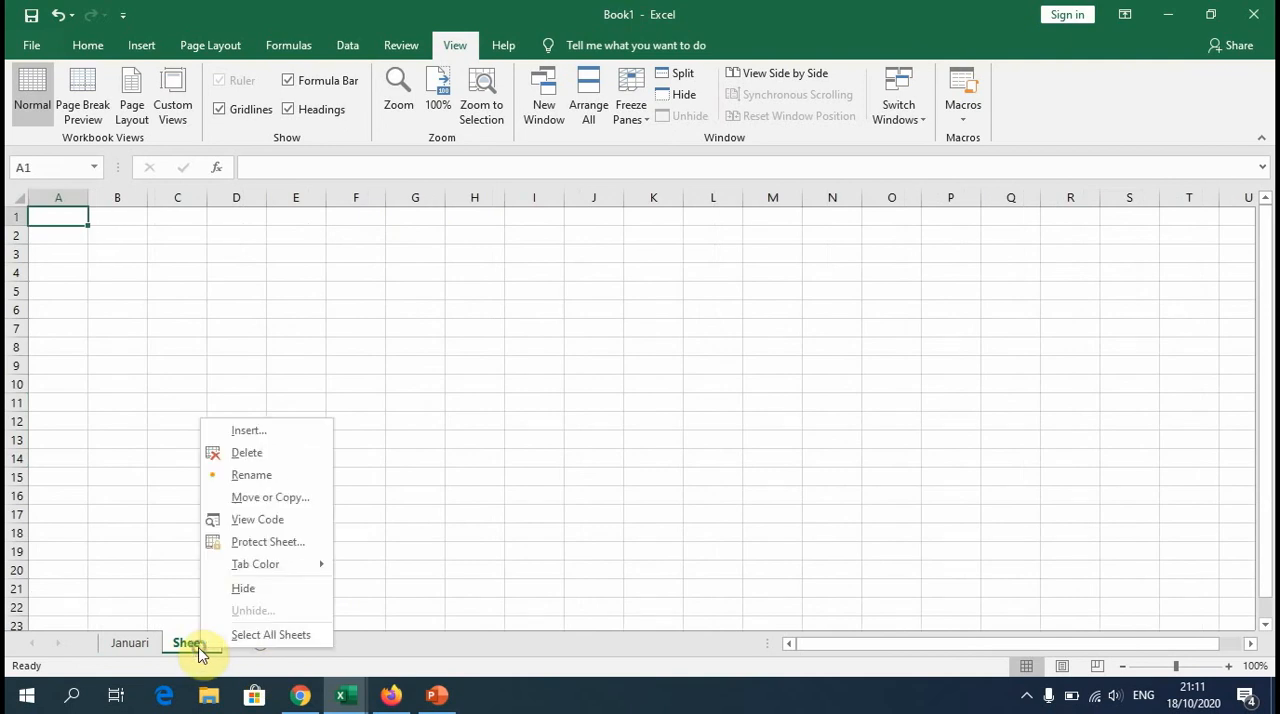
pyautogui.click(259, 476)
pyautogui.write('Feb')
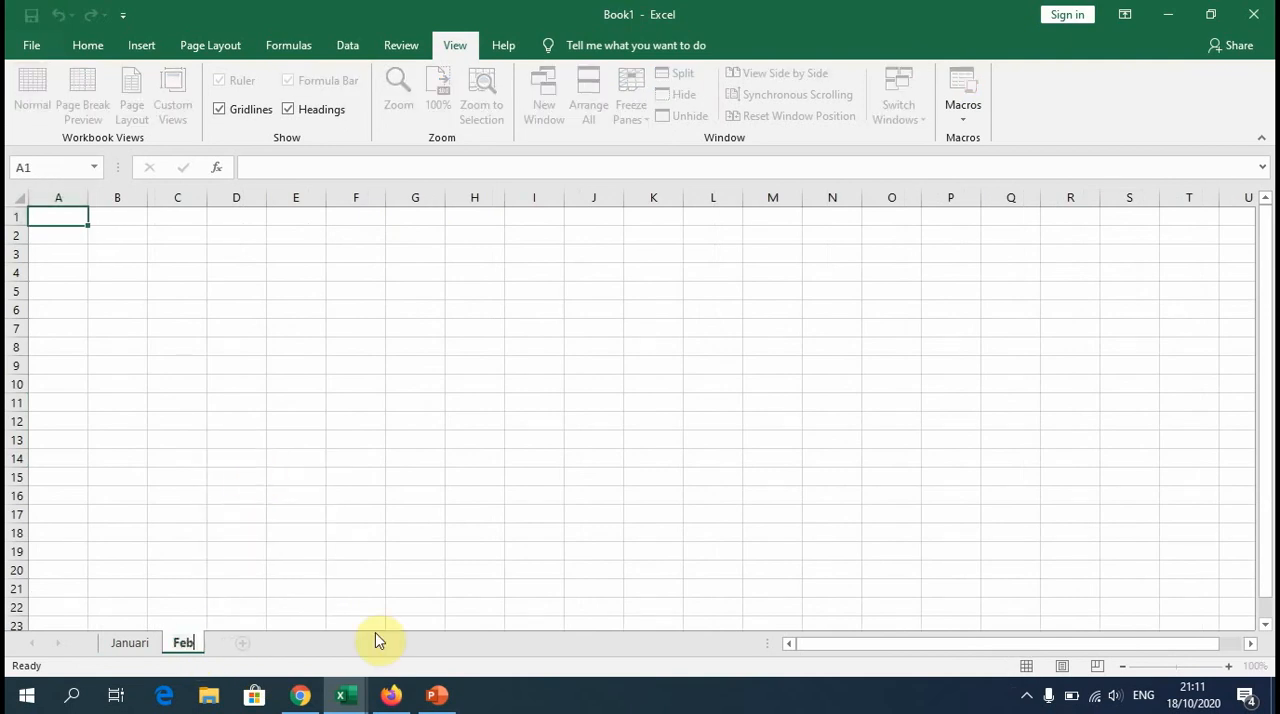
pyautogui.write('ruar')
pyautogui.press('BackSpace')
pyautogui.press('BackSpace')
pyautogui.press('BackSpace')
pyautogui.write('ruari')
pyautogui.click(319, 515)
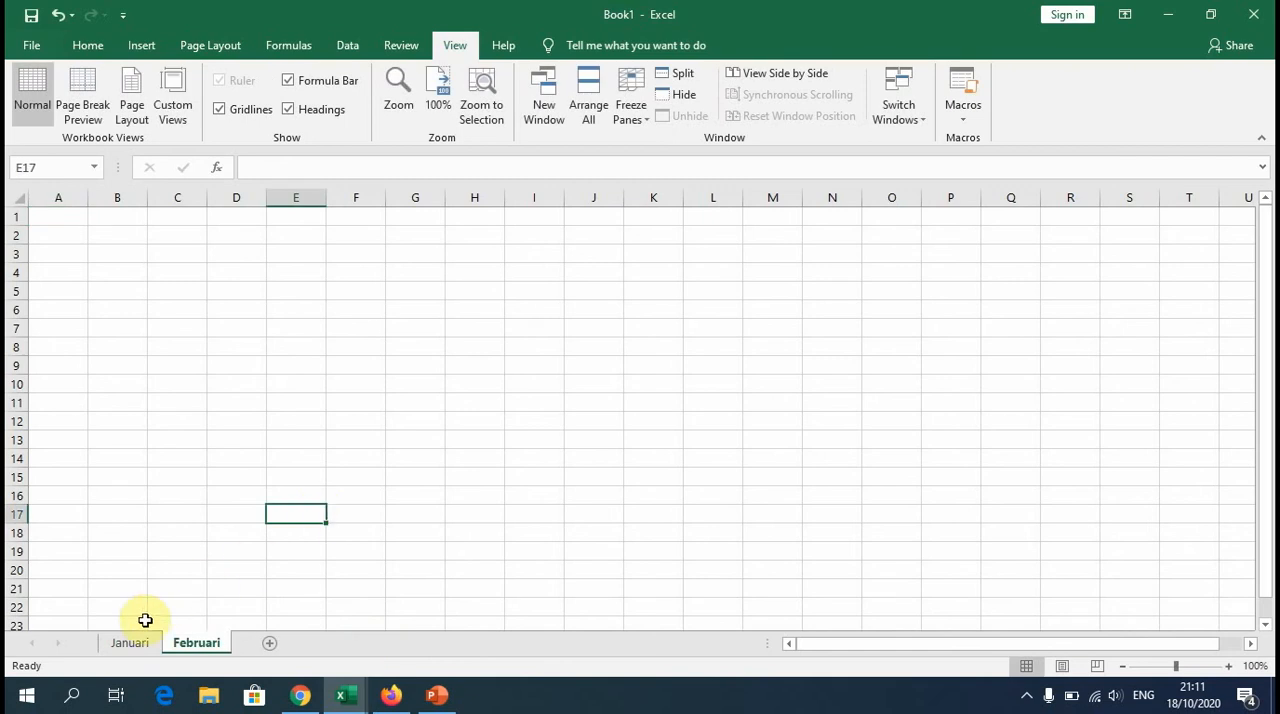
# Step: Copy the title and report table A2:J14 from the Januari sheet and paste them at A2 on the Februari sheet
pyautogui.click(125, 643)
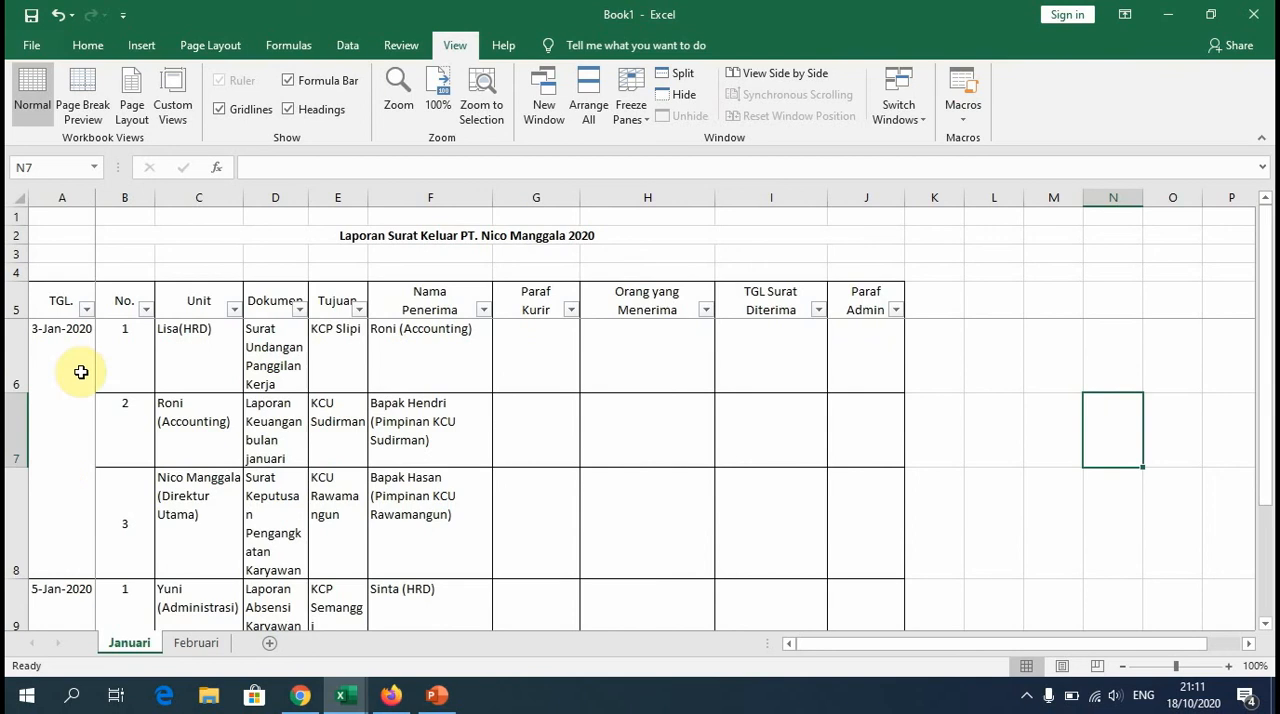
pyautogui.moveTo(82, 235); pyautogui.dragTo(855, 515)
pyautogui.rightClick(106, 272)
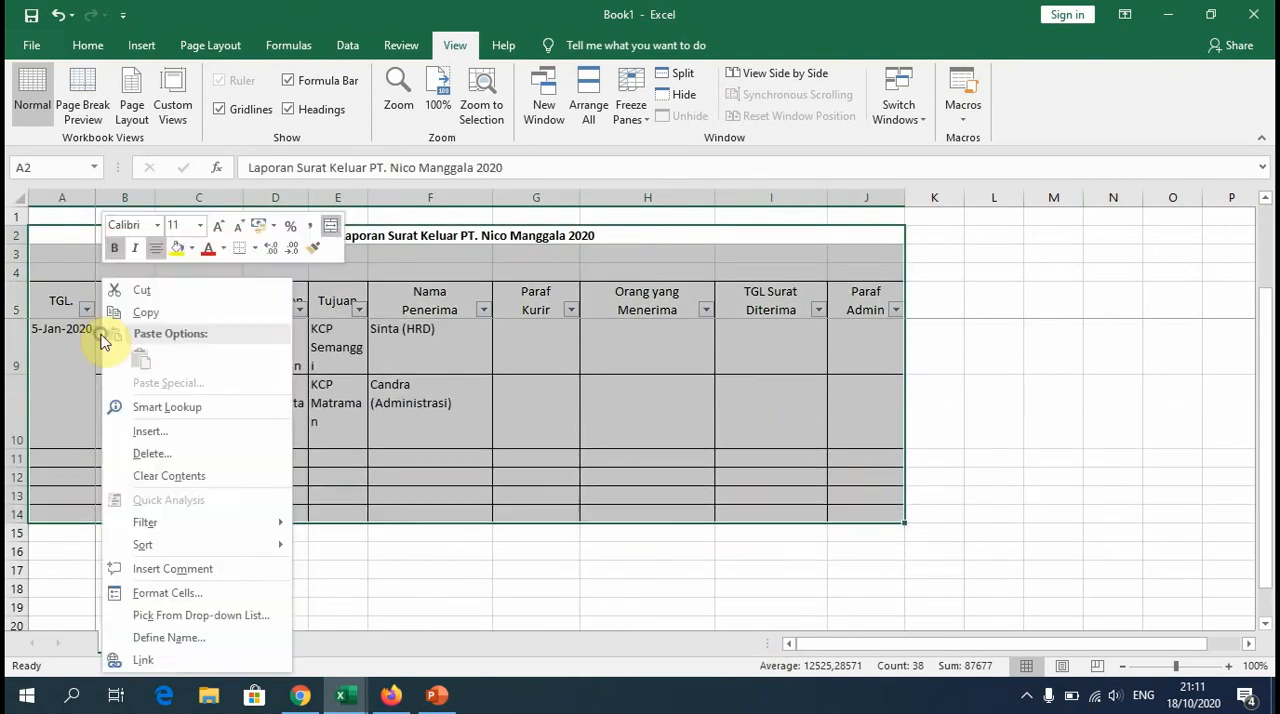
pyautogui.click(143, 311)
pyautogui.click(197, 645)
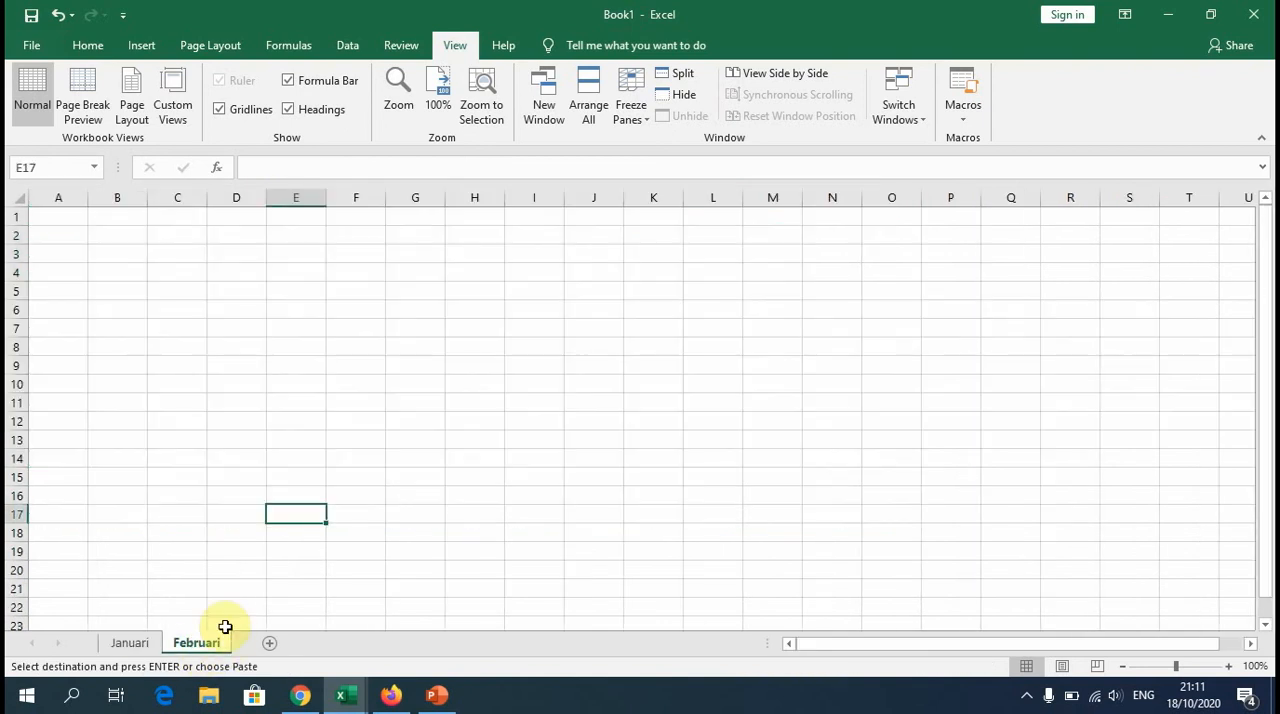
pyautogui.click(64, 232)
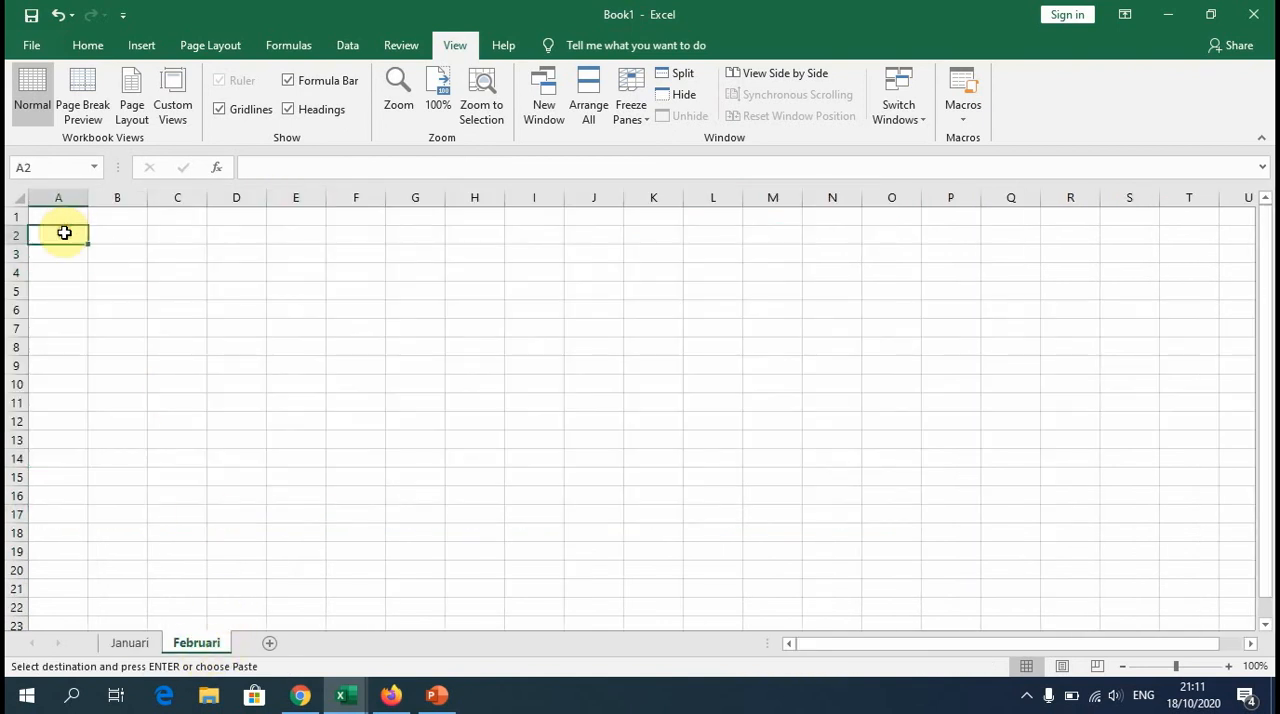
pyautogui.rightClick(64, 232)
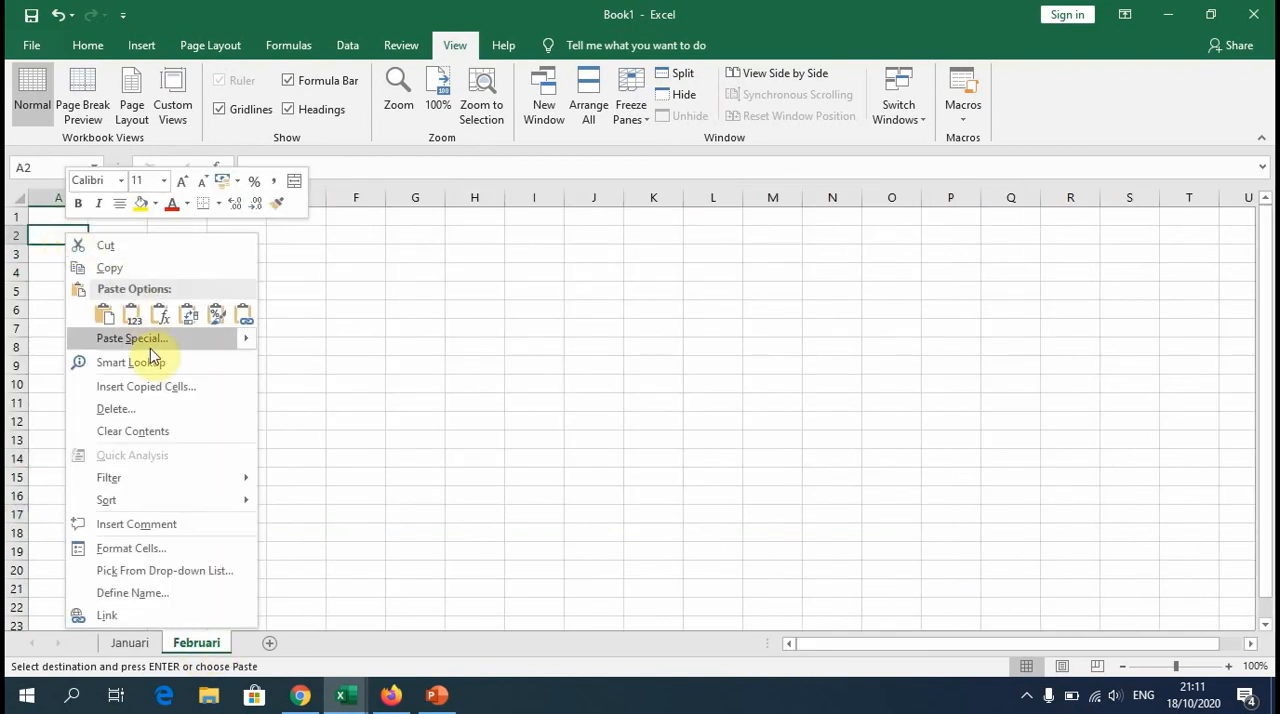
pyautogui.click(108, 320)
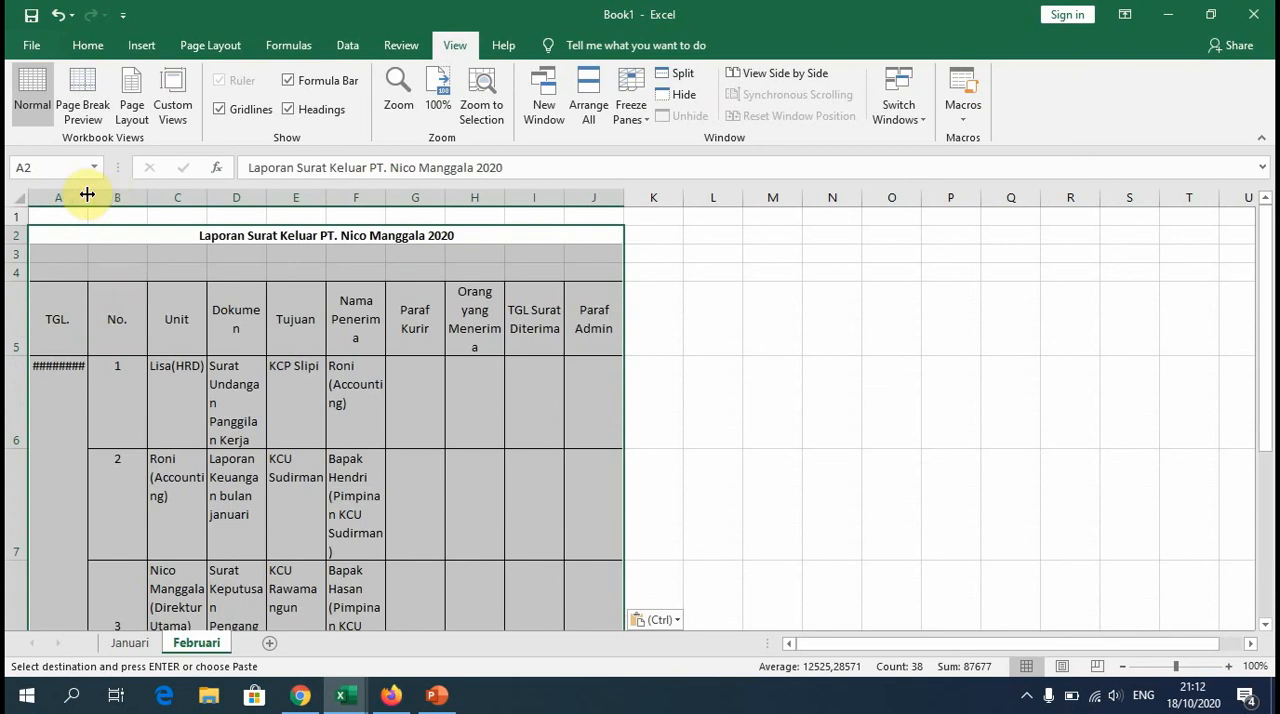
# Step: Widen columns A, C, D, E, F and H on the Februari sheet to fit their headers and text
pyautogui.moveTo(89, 197)
pyautogui.mouseDown()
pyautogui.moveTo(157, 200)
pyautogui.moveTo(103, 200)
pyautogui.mouseUp()
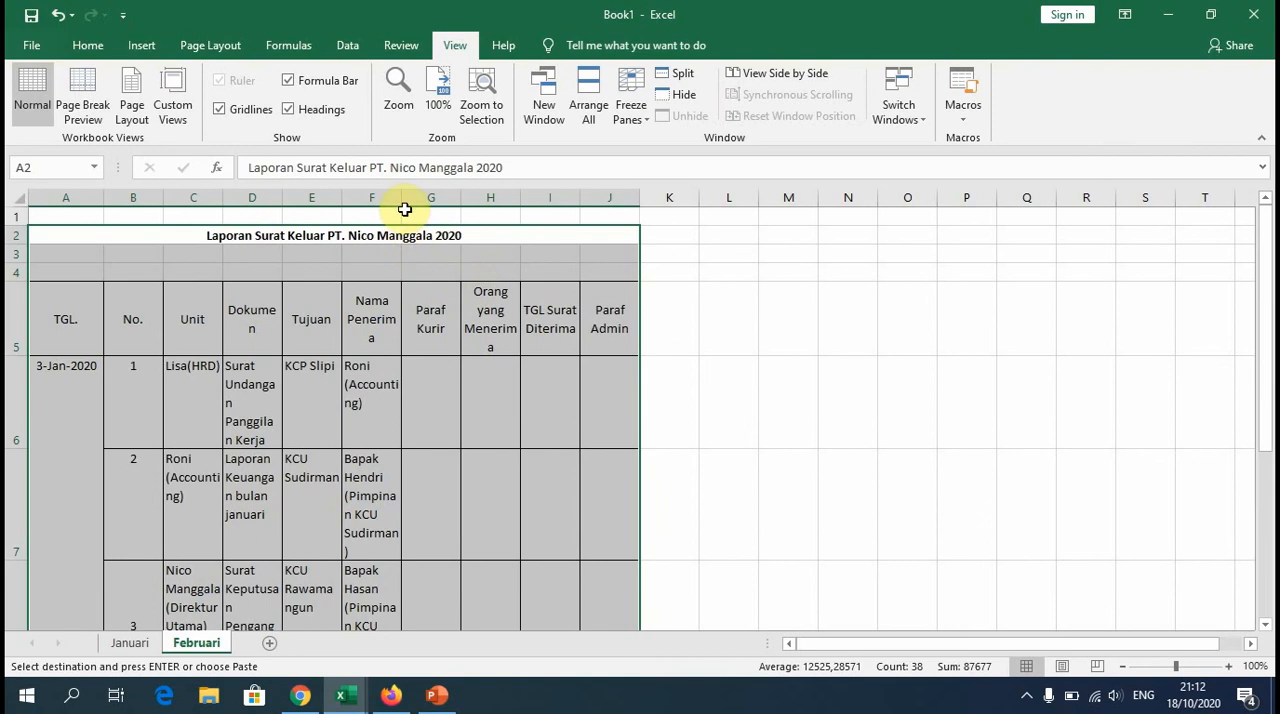
pyautogui.moveTo(402, 199); pyautogui.dragTo(410, 200)
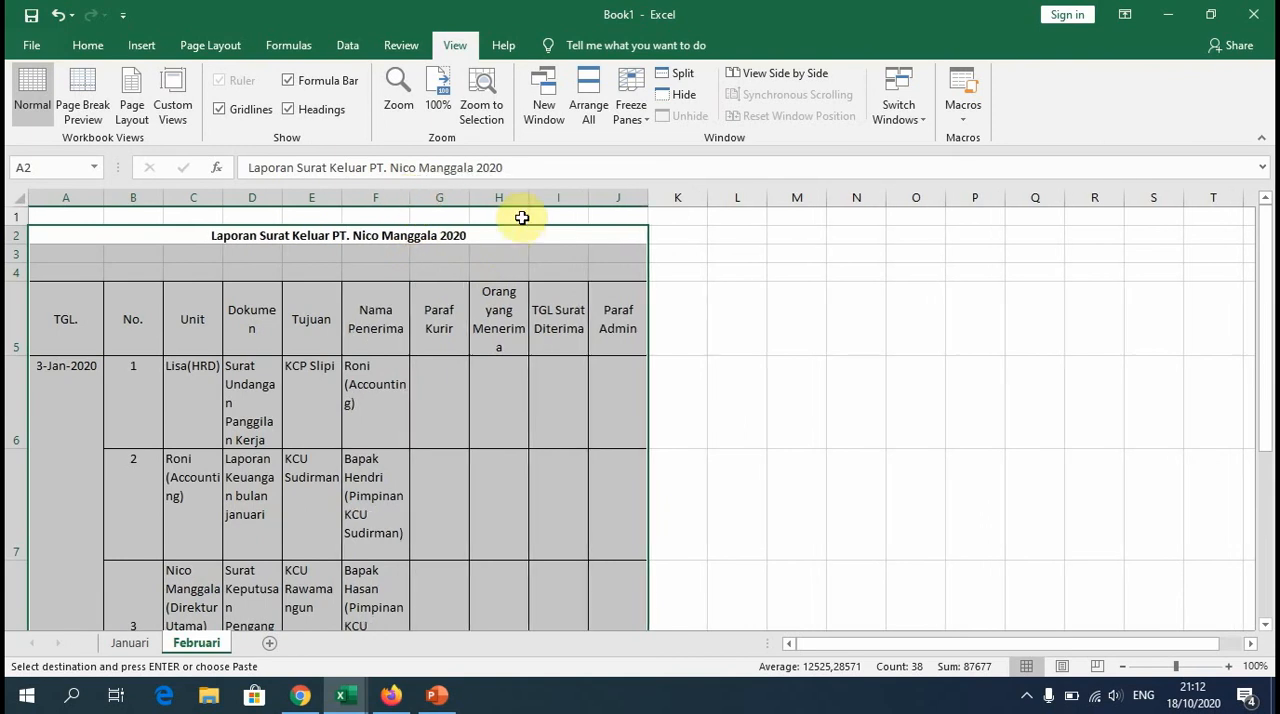
pyautogui.moveTo(528, 201); pyautogui.dragTo(555, 200)
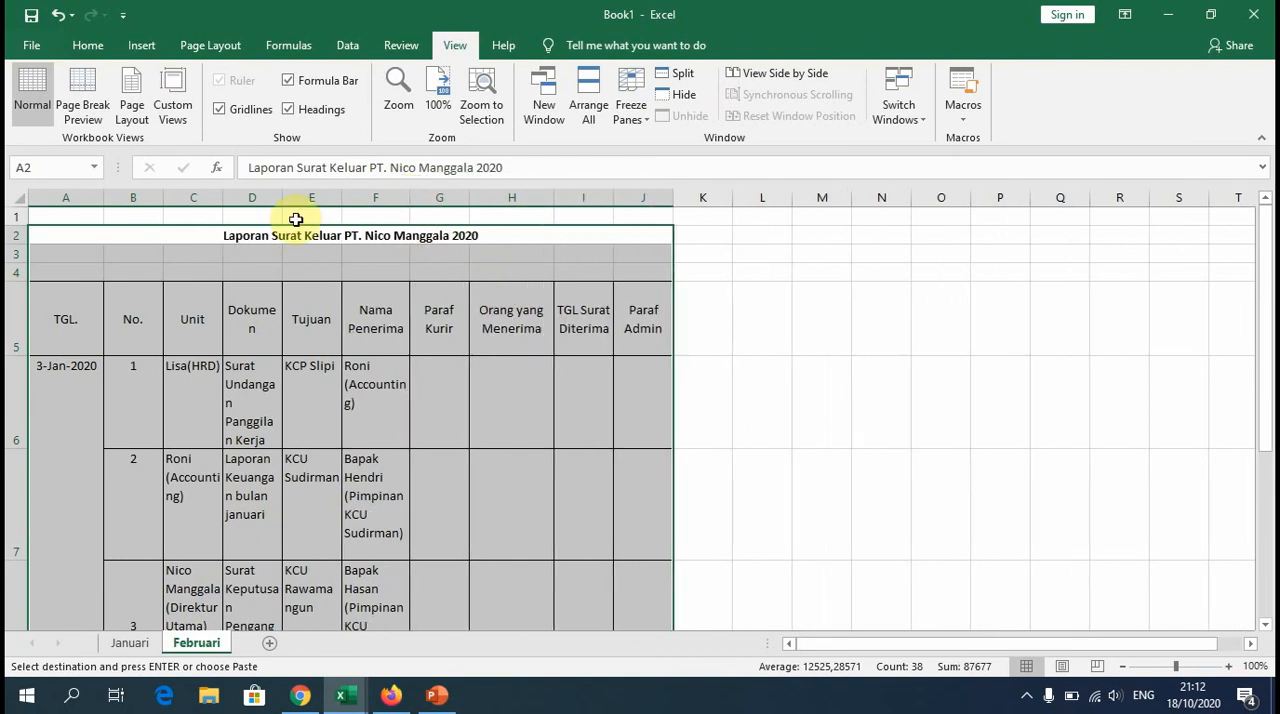
pyautogui.moveTo(284, 197); pyautogui.dragTo(301, 197)
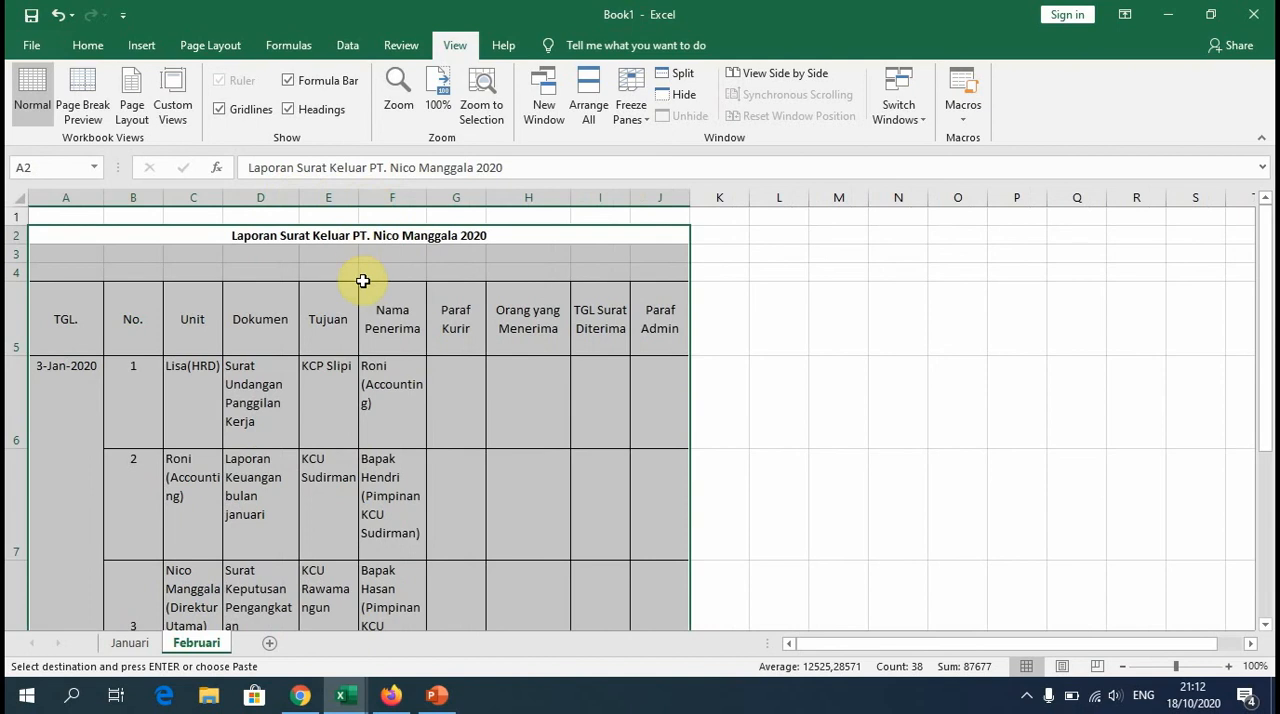
pyautogui.moveTo(222, 197); pyautogui.dragTo(250, 197)
pyautogui.click(868, 465)
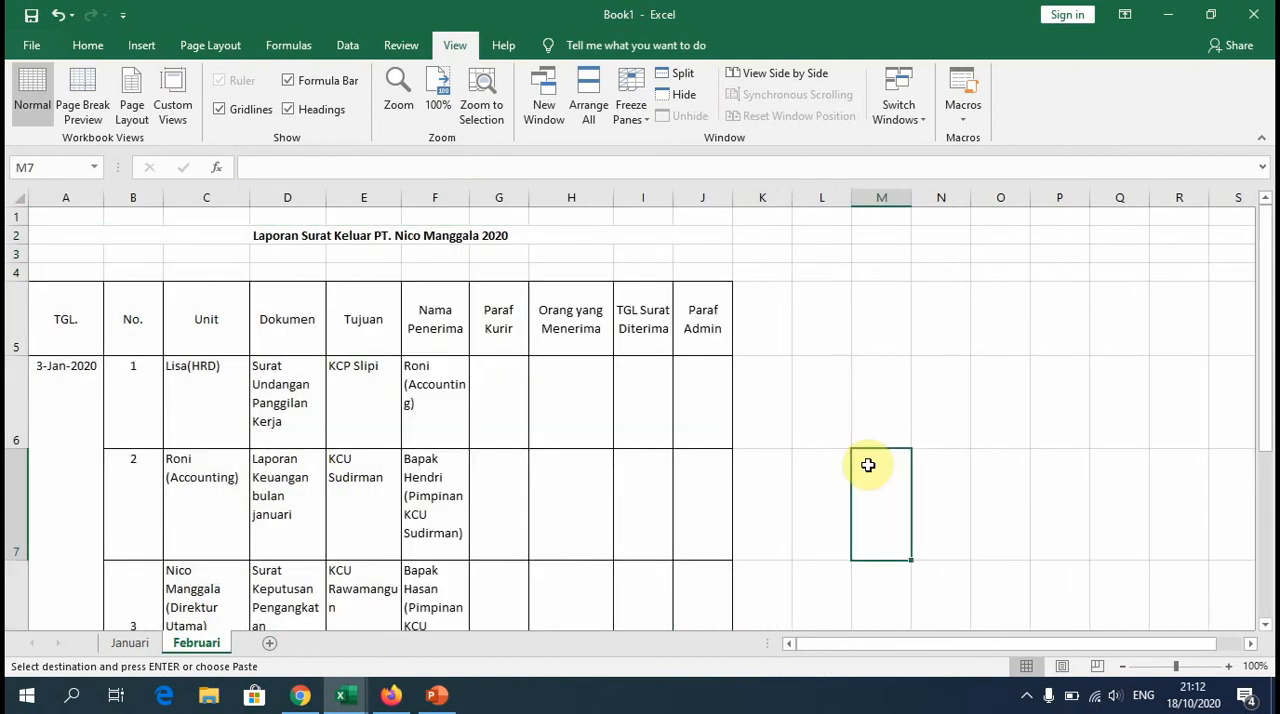
# Step: Clear the contents of the copied records in A6:J10 on the Februari sheet
pyautogui.moveTo(73, 387); pyautogui.dragTo(713, 518)
pyautogui.rightClick(450, 465)
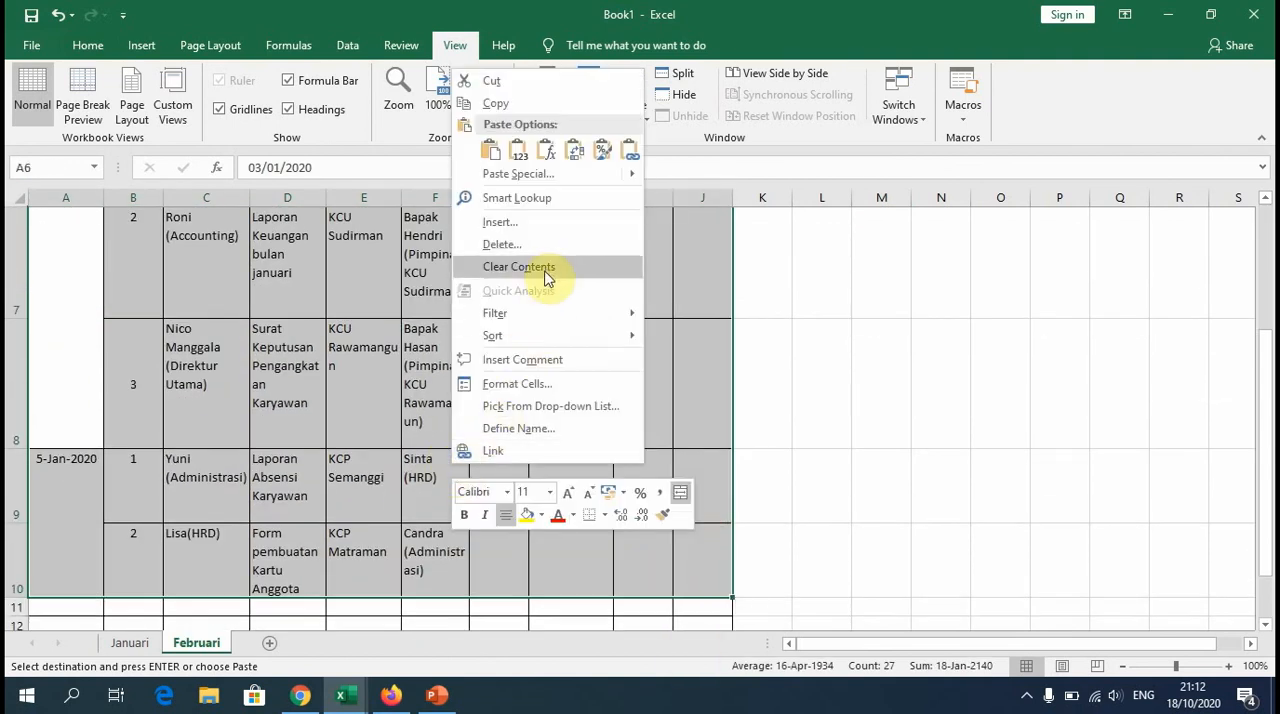
pyautogui.click(546, 272)
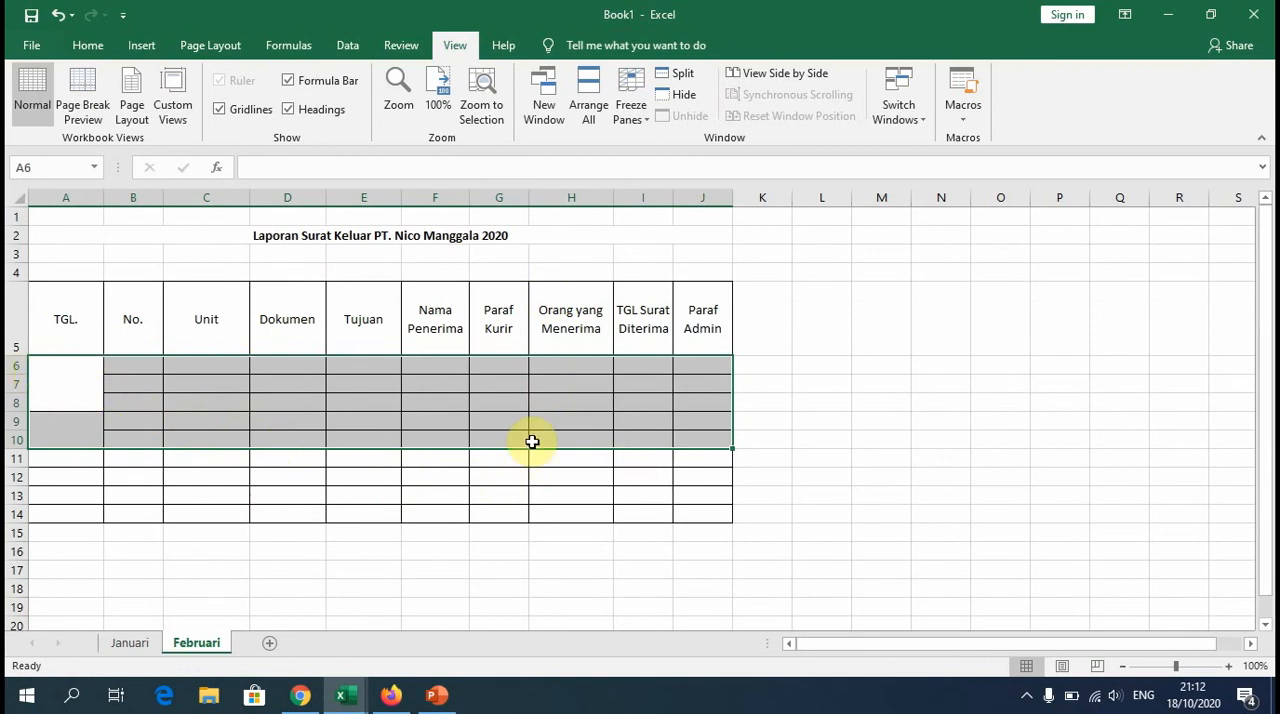
# Step: Unmerge the merged date cells in A6:A10 on the Februari sheet
pyautogui.moveTo(48, 370); pyautogui.dragTo(84, 437)
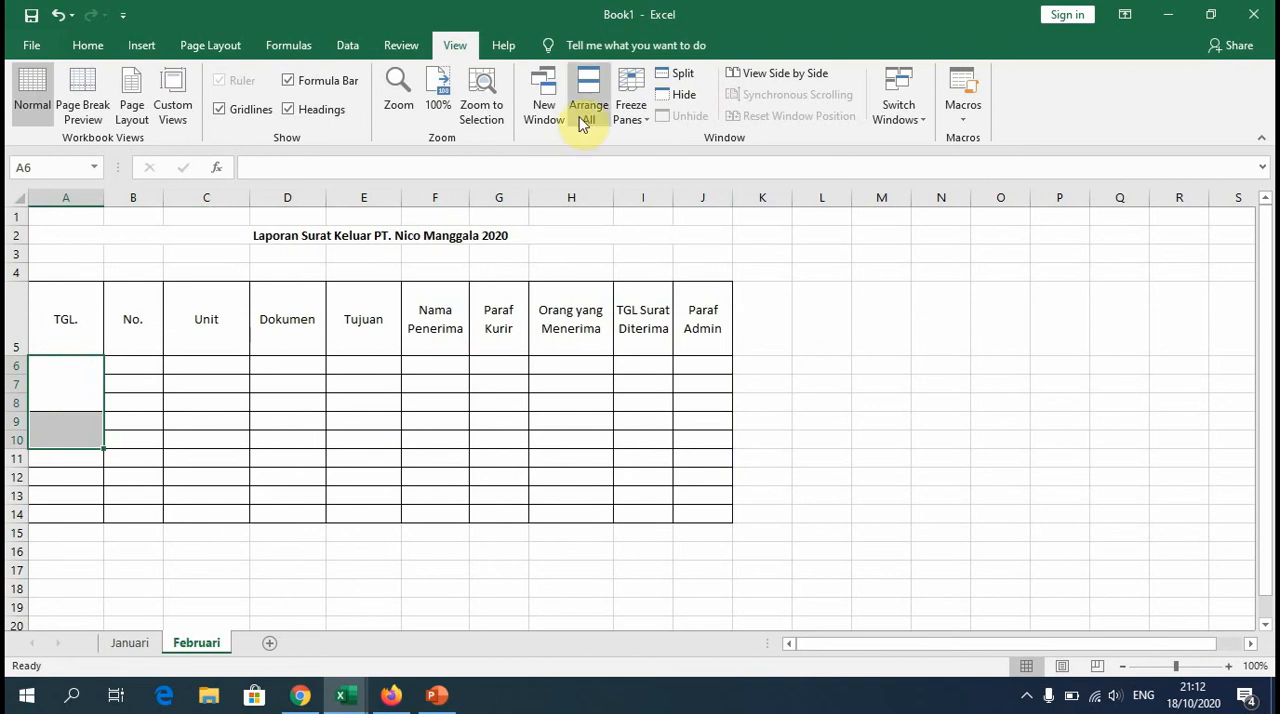
pyautogui.click(87, 45)
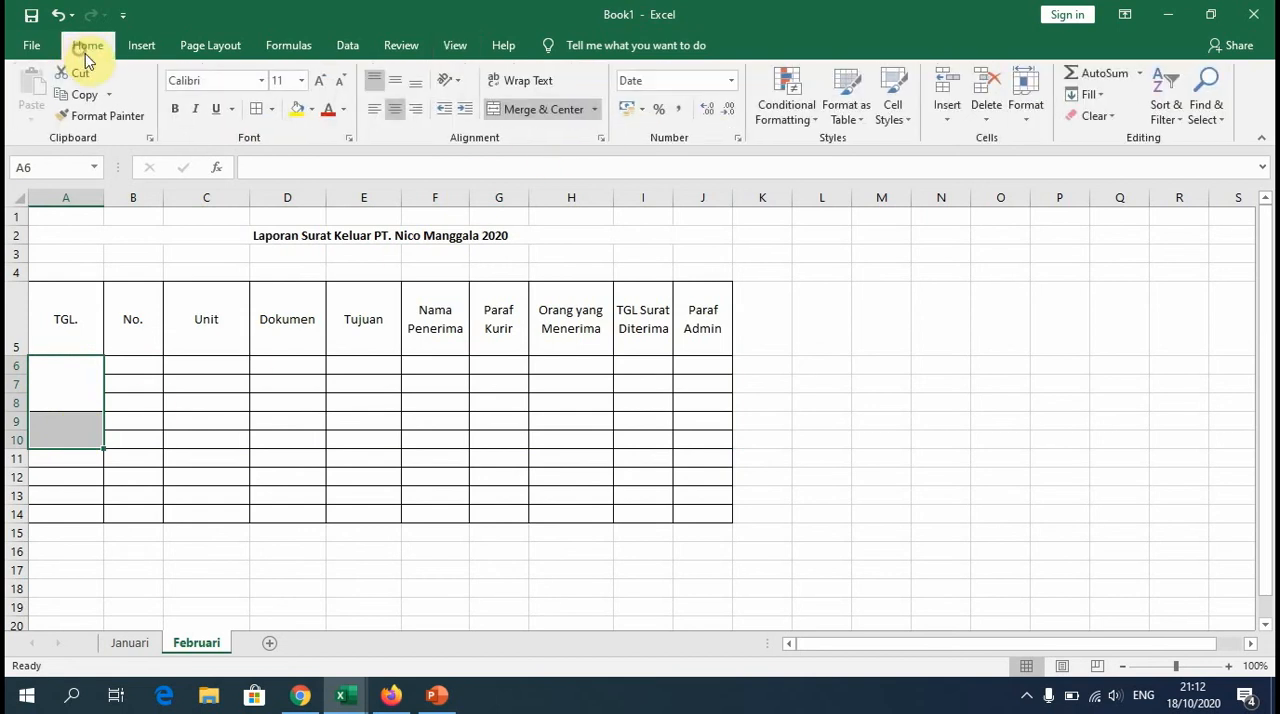
pyautogui.click(527, 109)
pyautogui.click(231, 401)
pyautogui.click(74, 329)
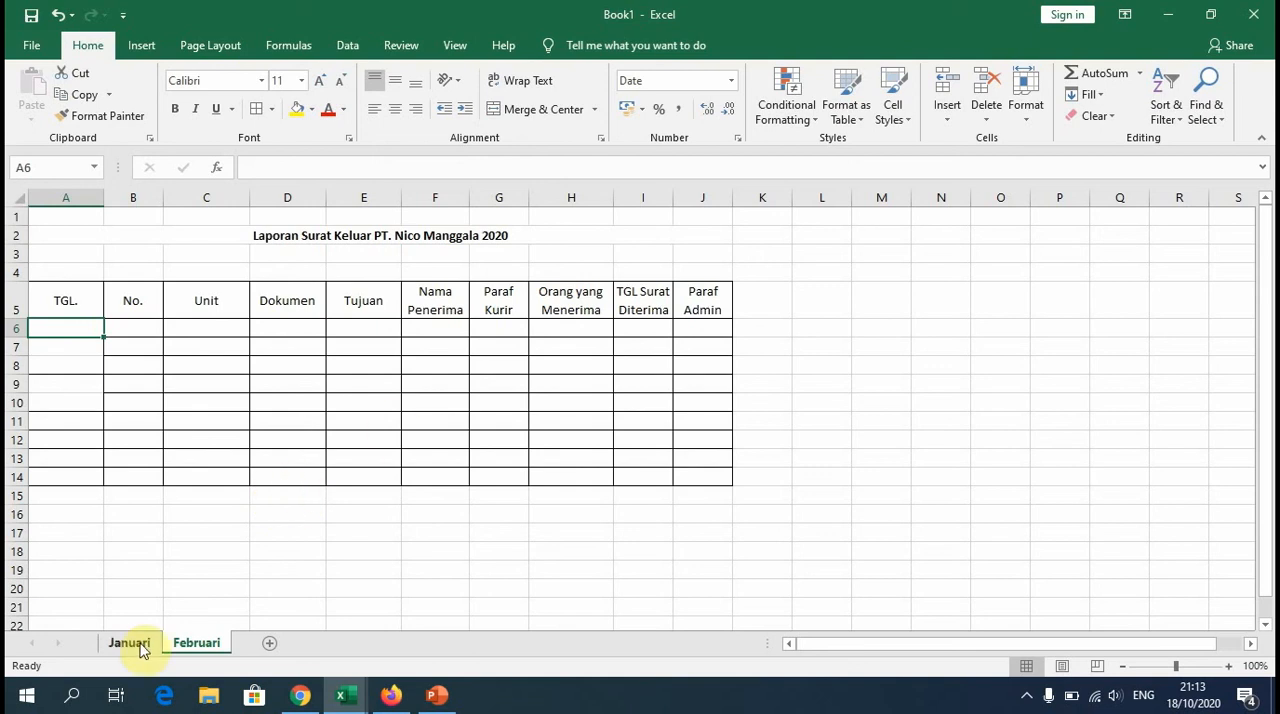
# Step: Add filters to the table header row A5:J5 on the Februari sheet
pyautogui.click(79, 307)
pyautogui.moveTo(79, 307); pyautogui.dragTo(702, 300)
pyautogui.click(1176, 127)
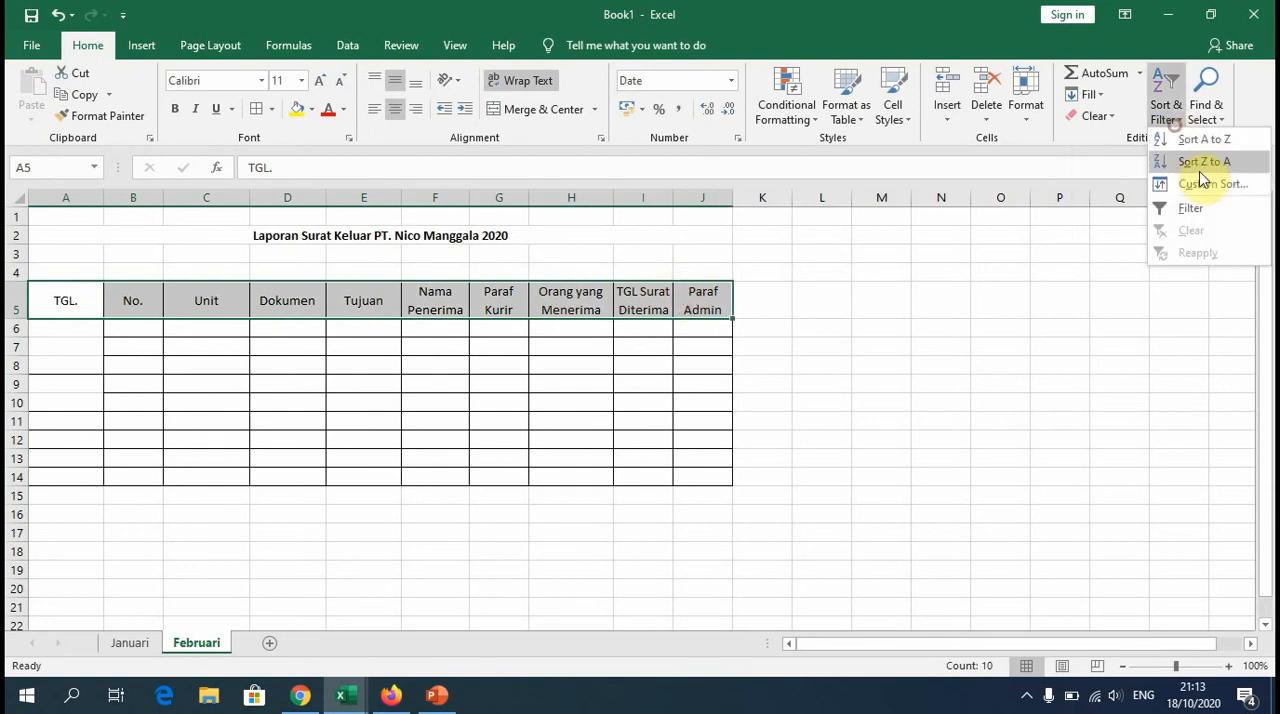
pyautogui.click(1214, 208)
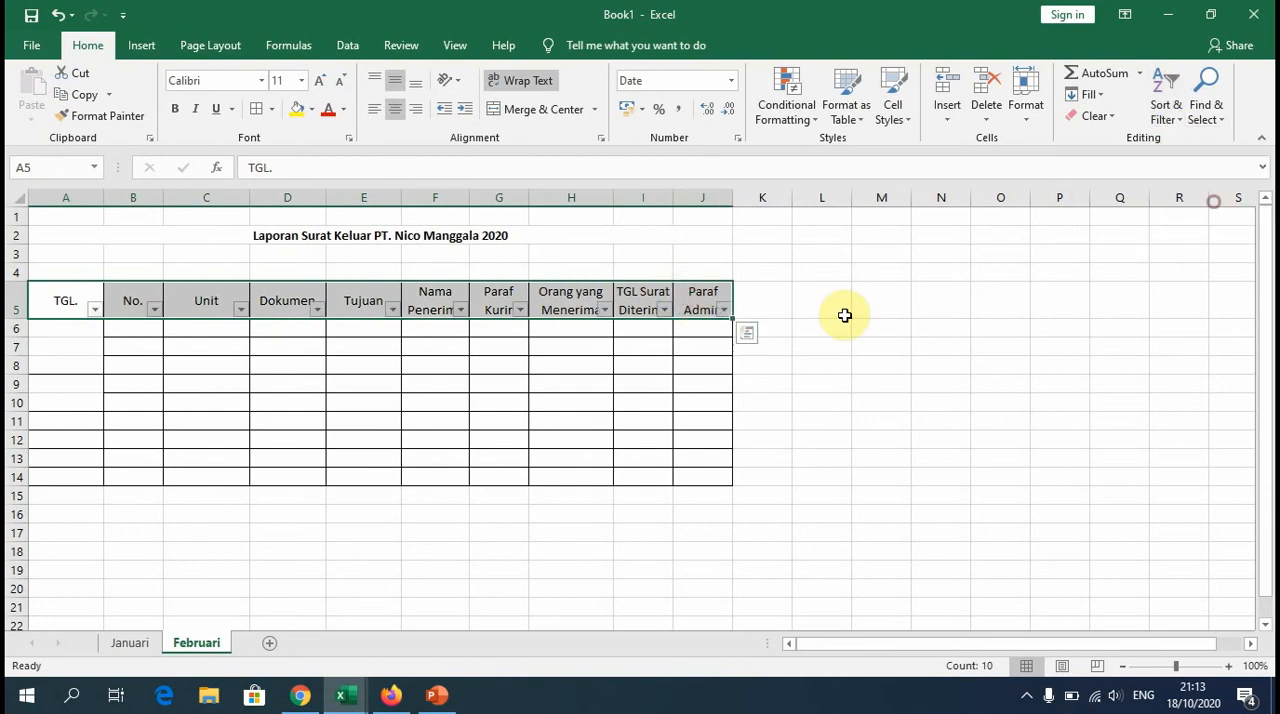
# Step: Freeze the rows above row 6 on the Februari sheet to hold the title and table header in place
pyautogui.click(15, 330)
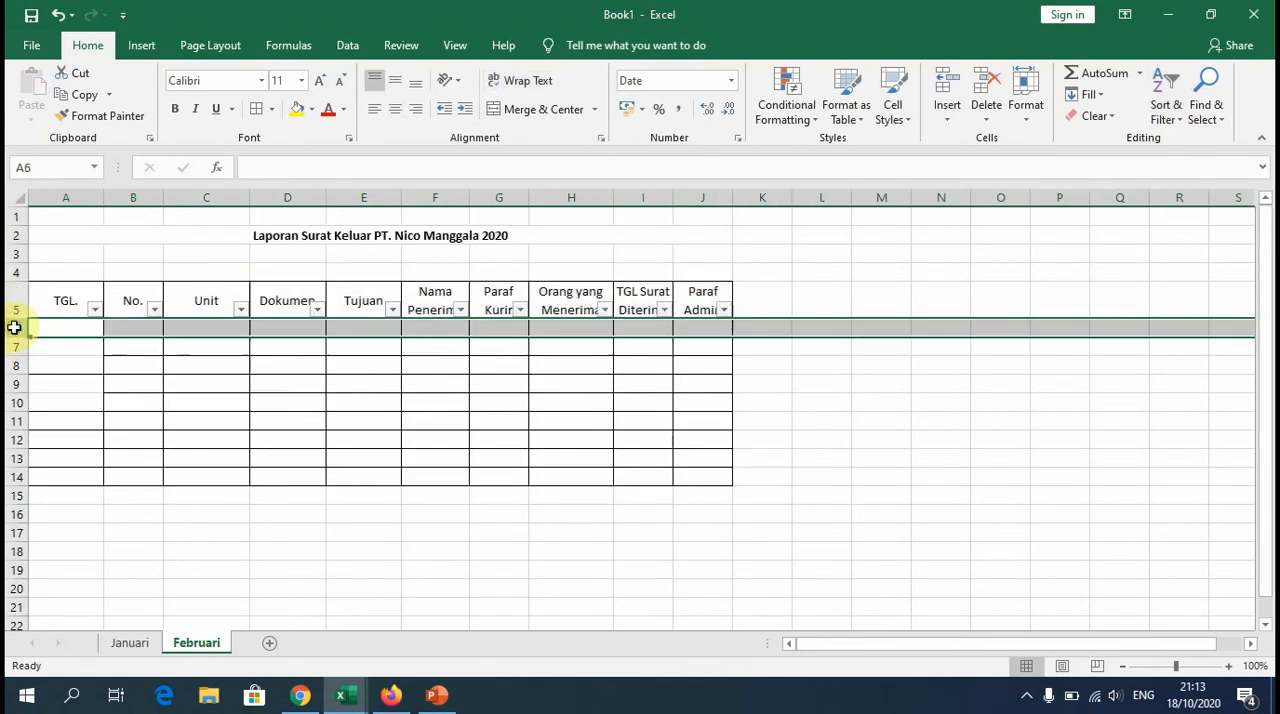
pyautogui.click(455, 45)
pyautogui.click(631, 105)
pyautogui.click(704, 152)
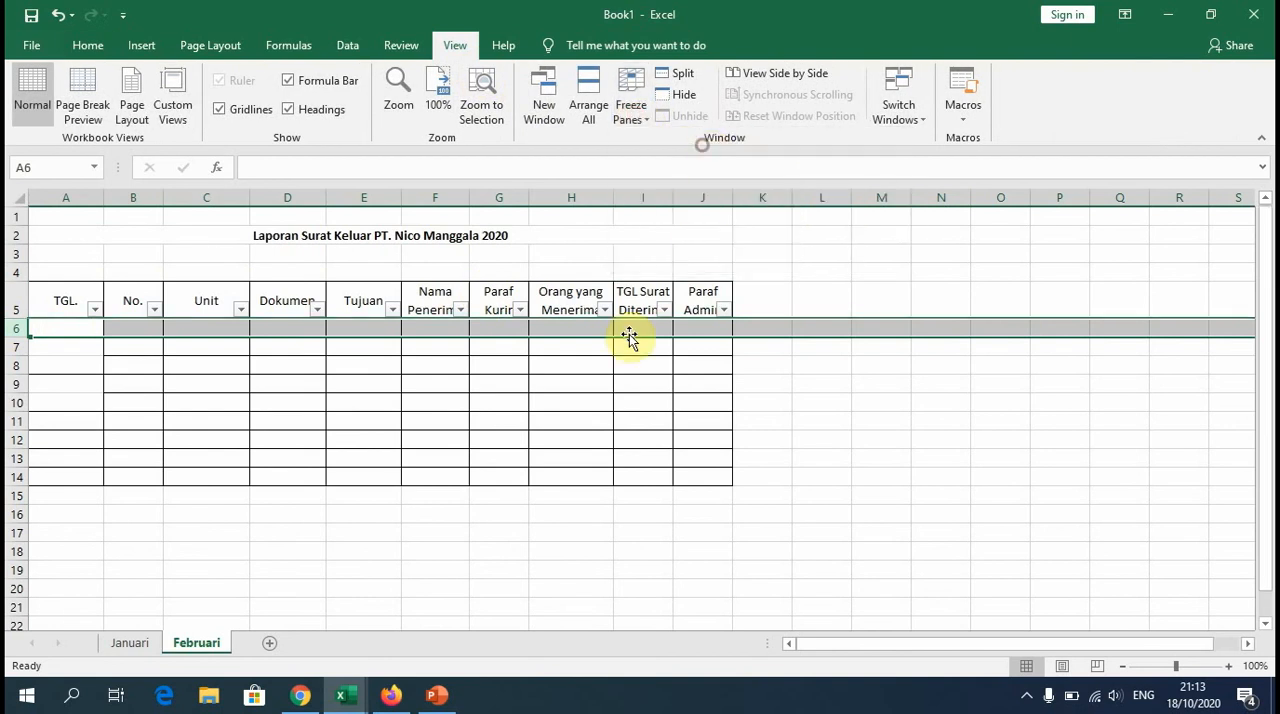
pyautogui.click(588, 366)
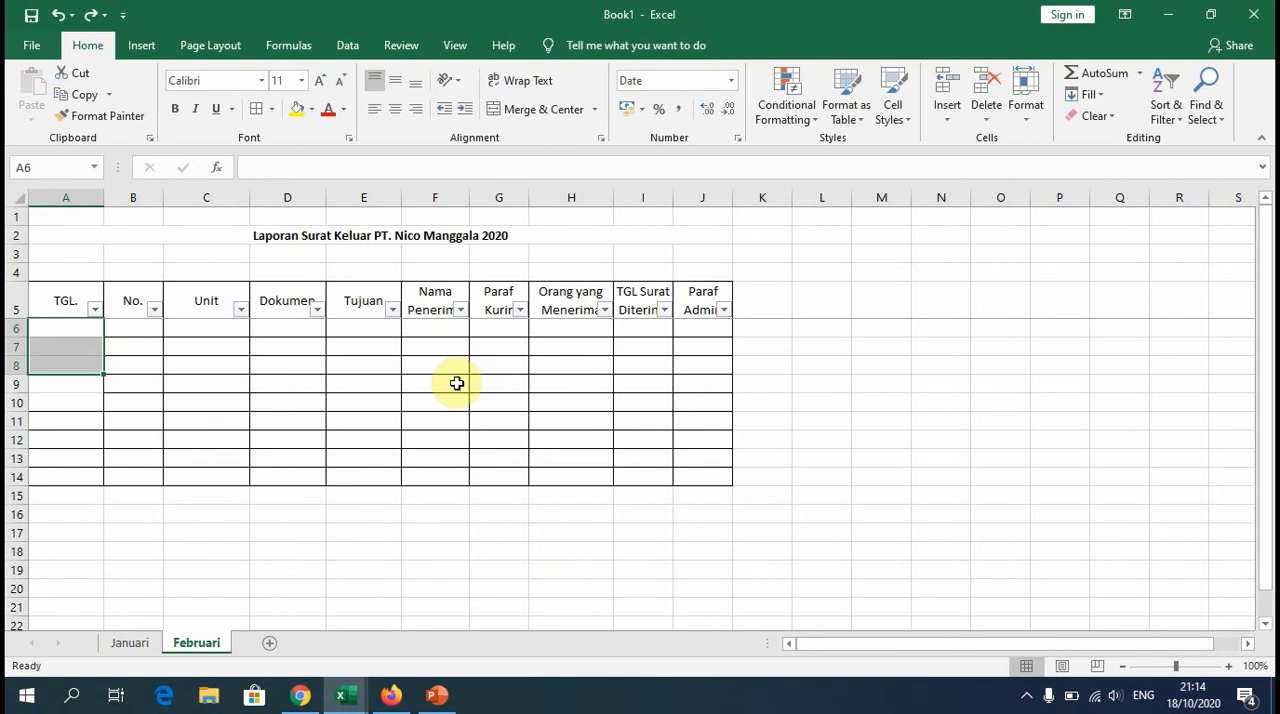
# Step: Apply all borders to the TGL. column cells A5:A12 on the Februari sheet
pyautogui.click(303, 470)
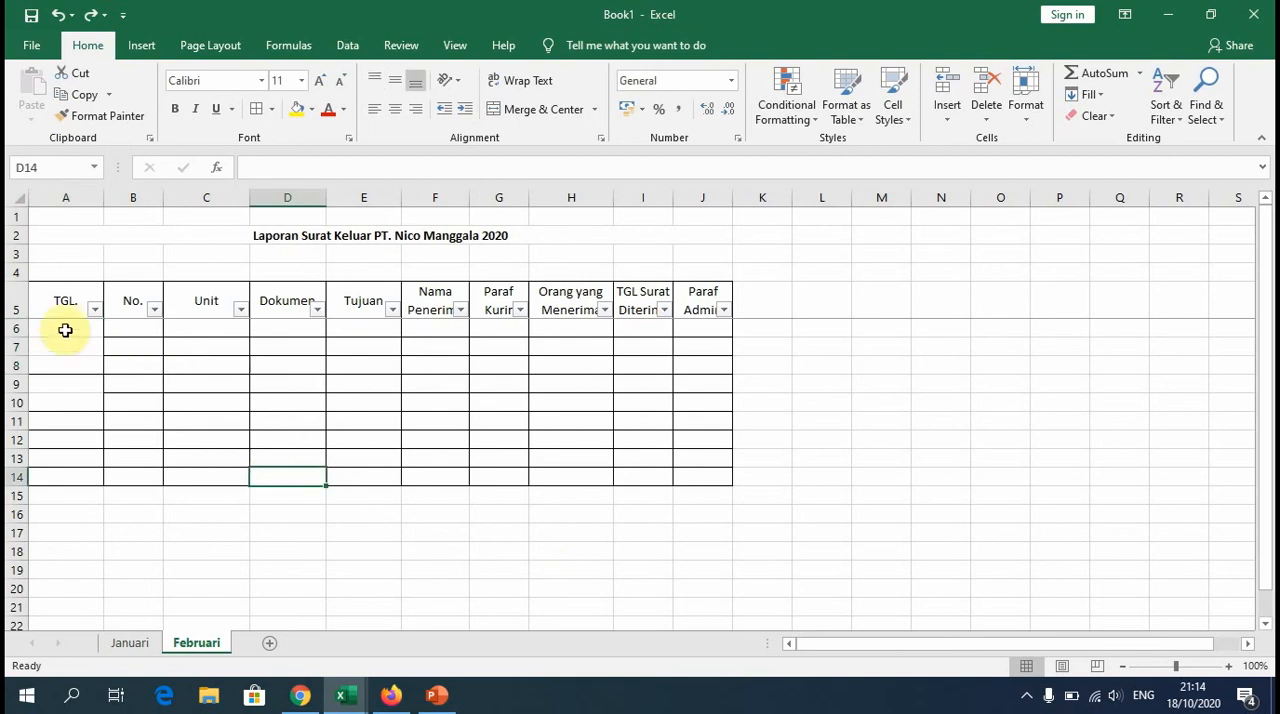
pyautogui.moveTo(62, 300); pyautogui.dragTo(68, 436)
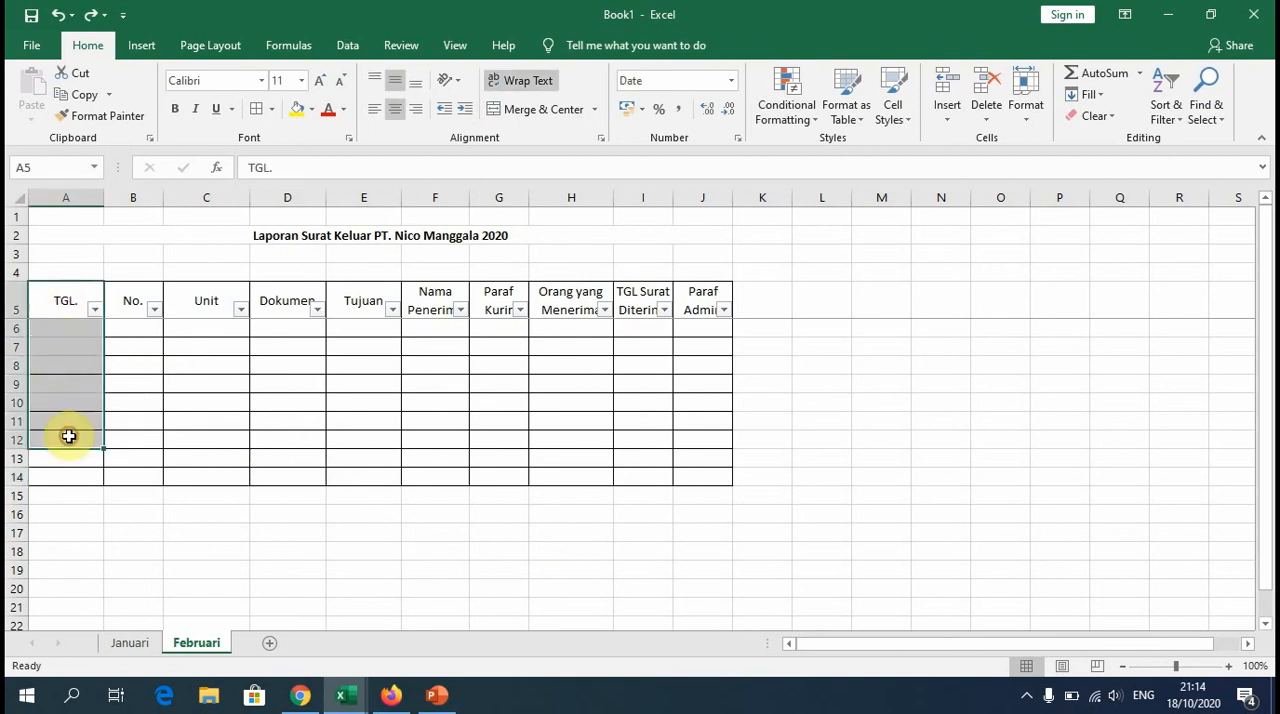
pyautogui.click(271, 109)
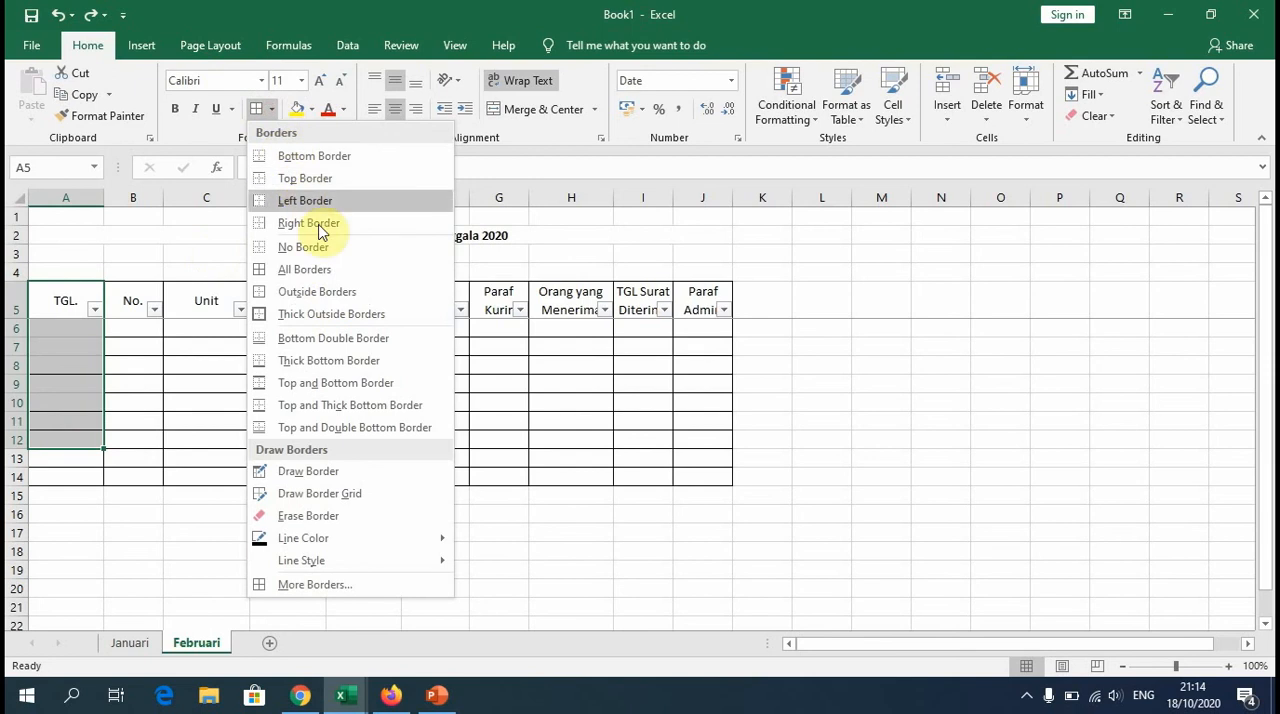
pyautogui.click(329, 270)
pyautogui.click(306, 516)
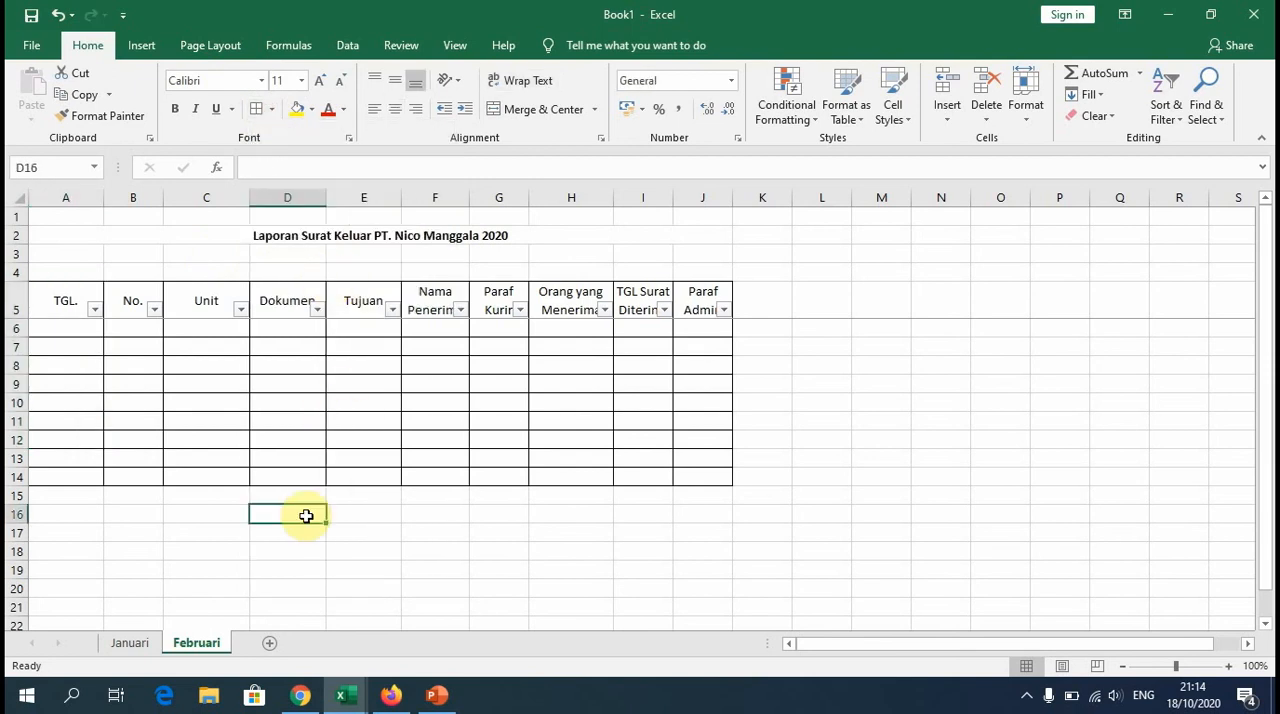